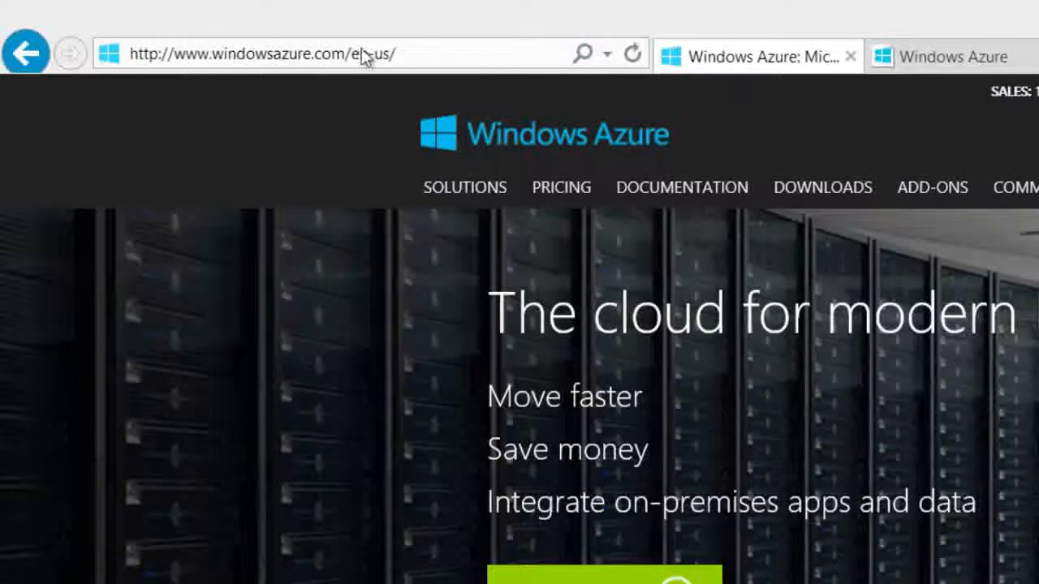
# Open the Windows Azure management portal at manage.windowsazure.com
pyautogui.click(189, 26)
pyautogui.write('manage.')
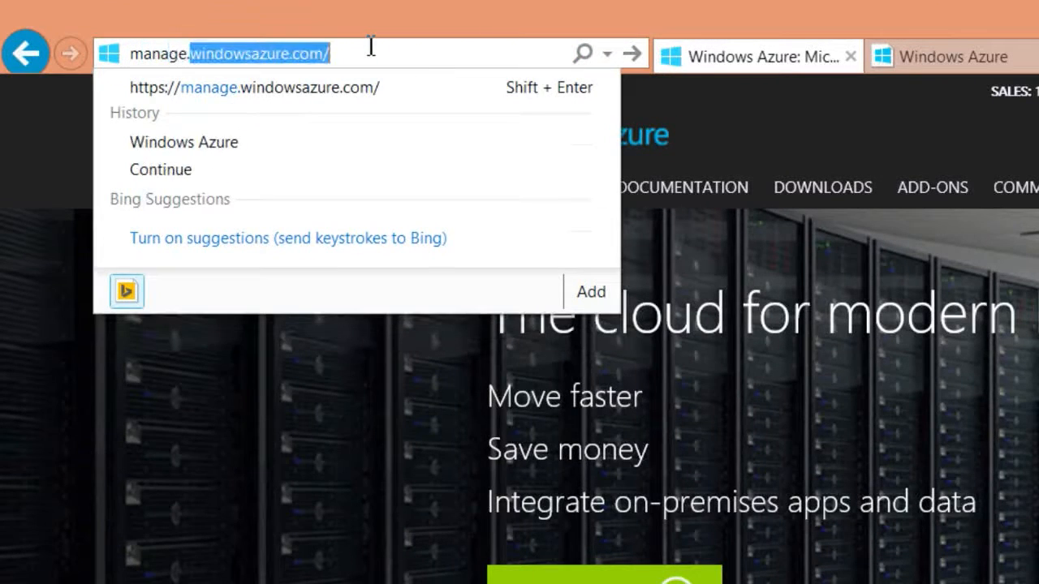
pyautogui.write('windowsazure.com')
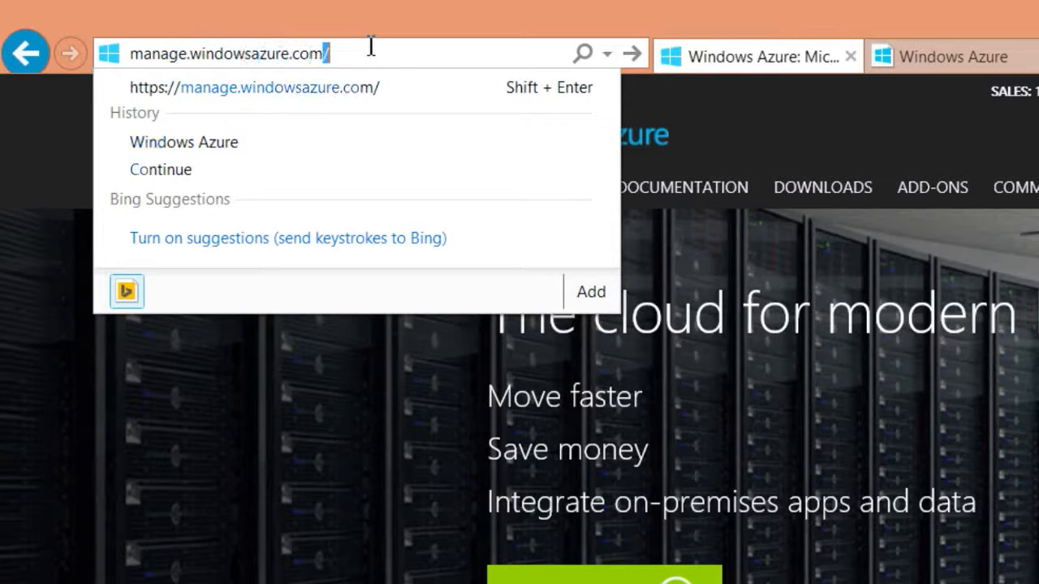
pyautogui.press('Return')
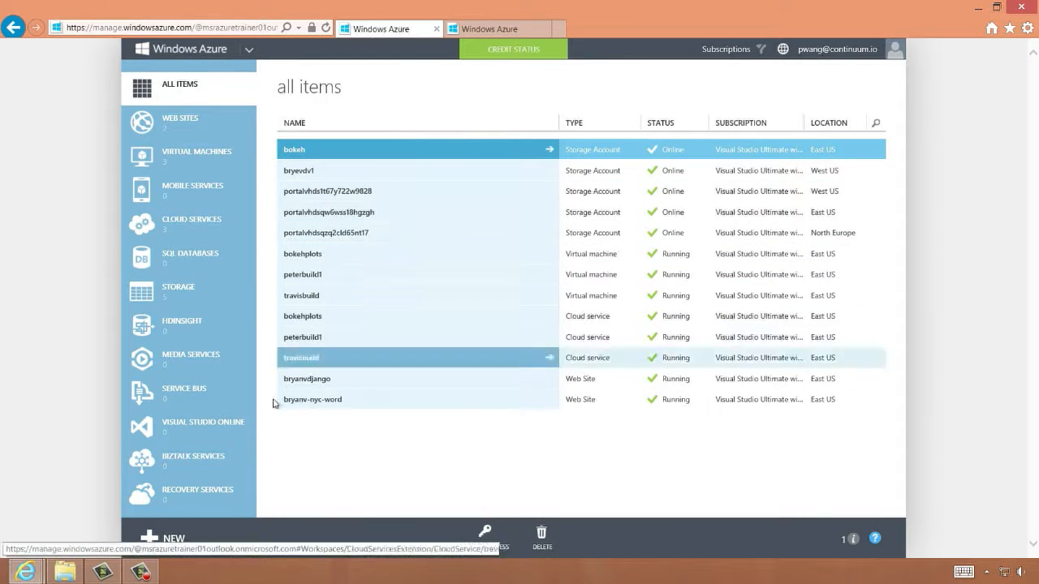
# Start a new web site from the gallery, choosing WordPress from the Blogs category
pyautogui.click(174, 538)
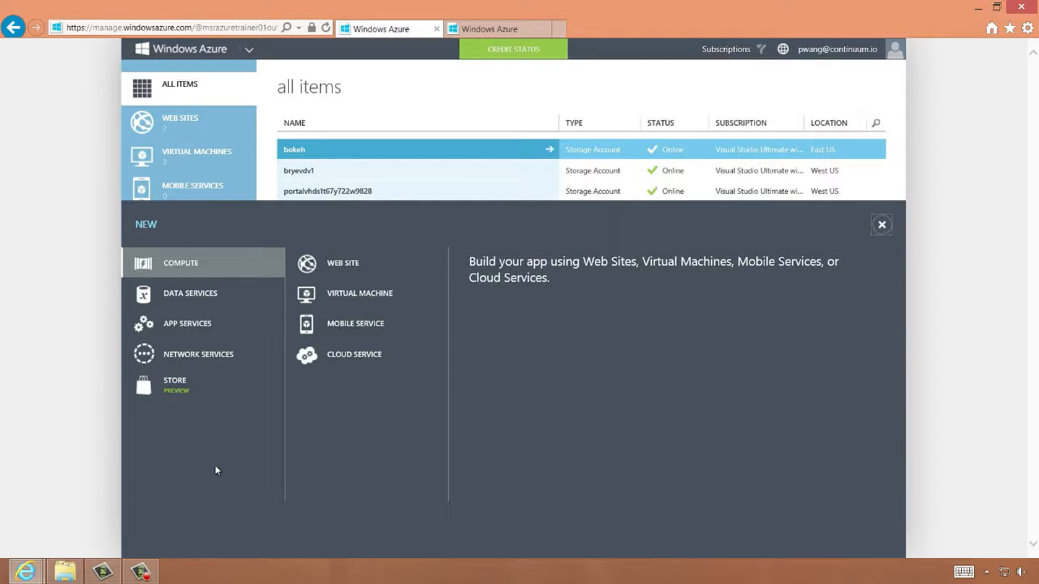
pyautogui.click(327, 262)
pyautogui.click(515, 324)
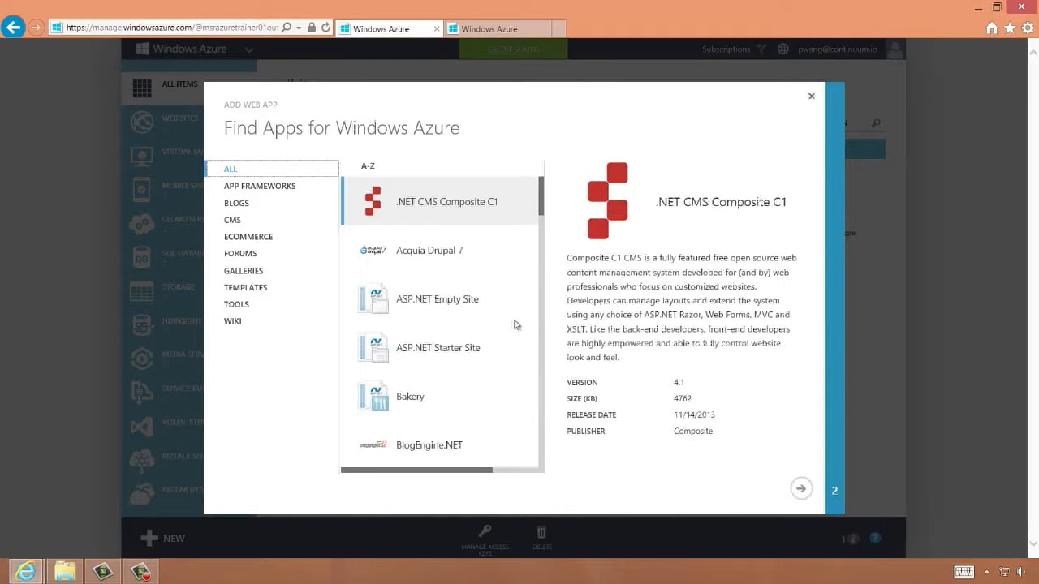
pyautogui.click(231, 204)
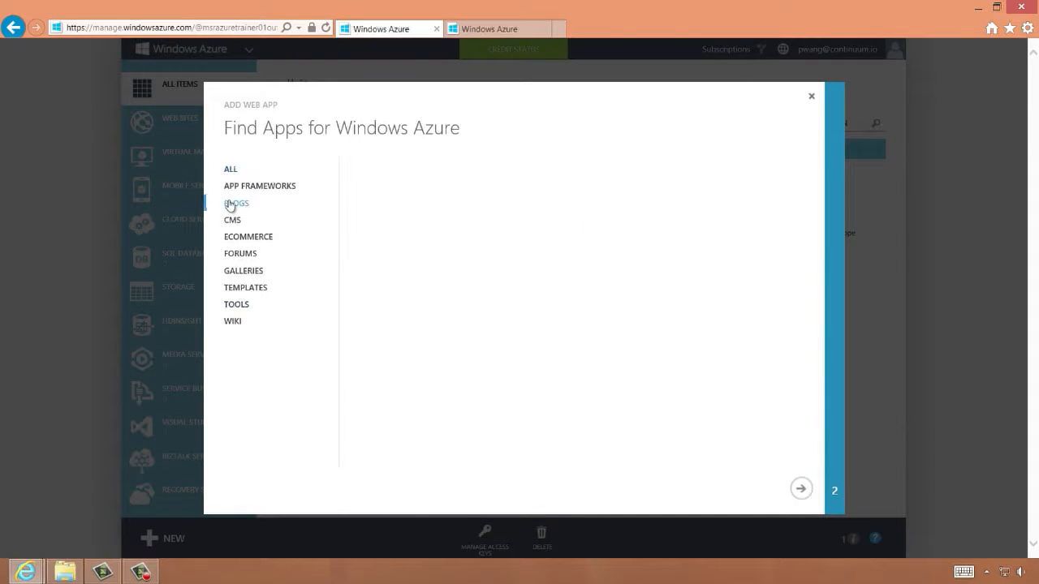
pyautogui.scroll(-3, 532, 244)
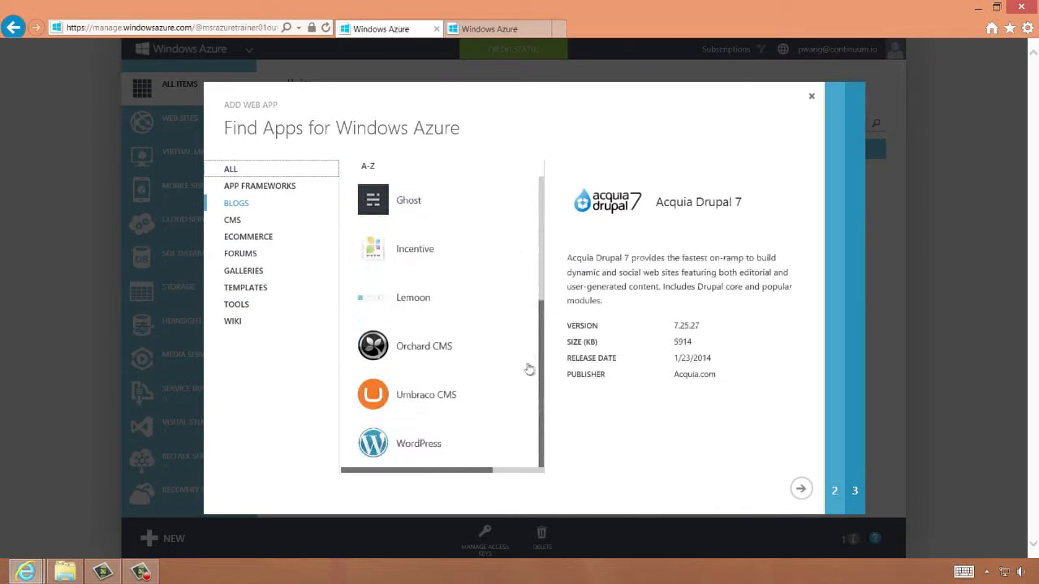
pyautogui.click(417, 450)
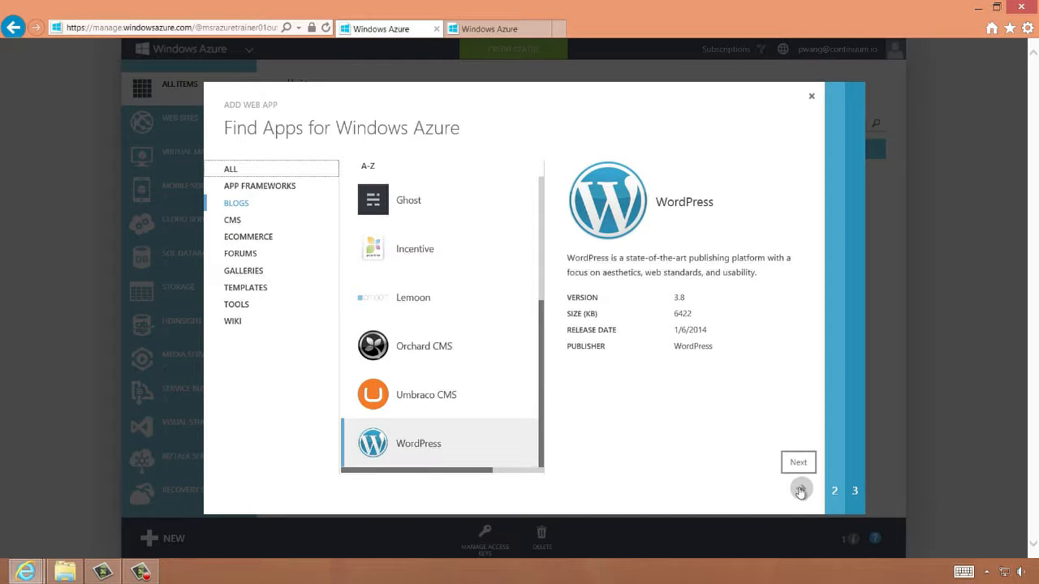
pyautogui.click(800, 491)
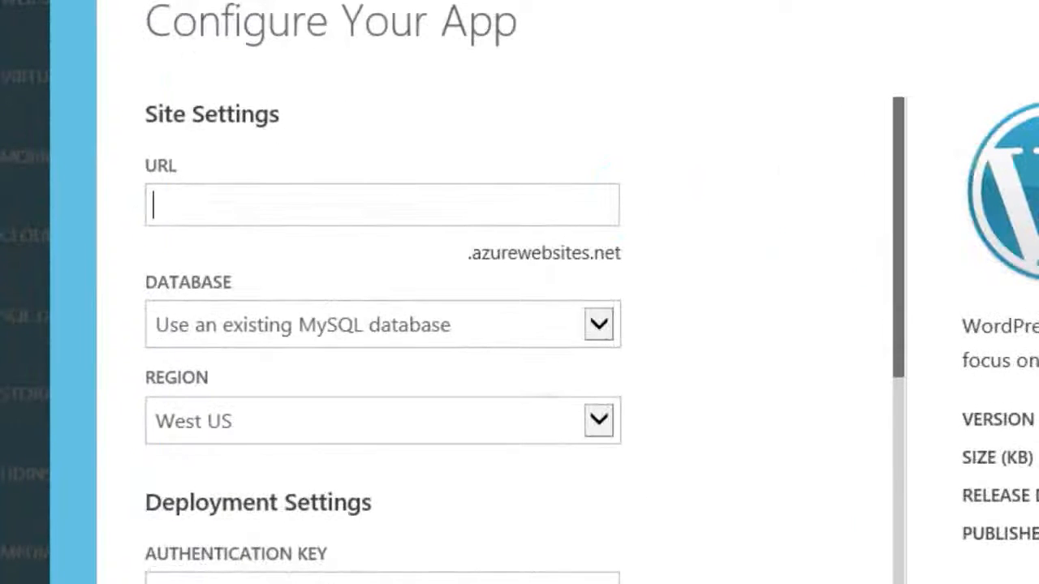
# Set the site URL to mygreatblog with a new MySQL database in West US, accept the ClearDB terms and create the site
pyautogui.write('mygreatblog')
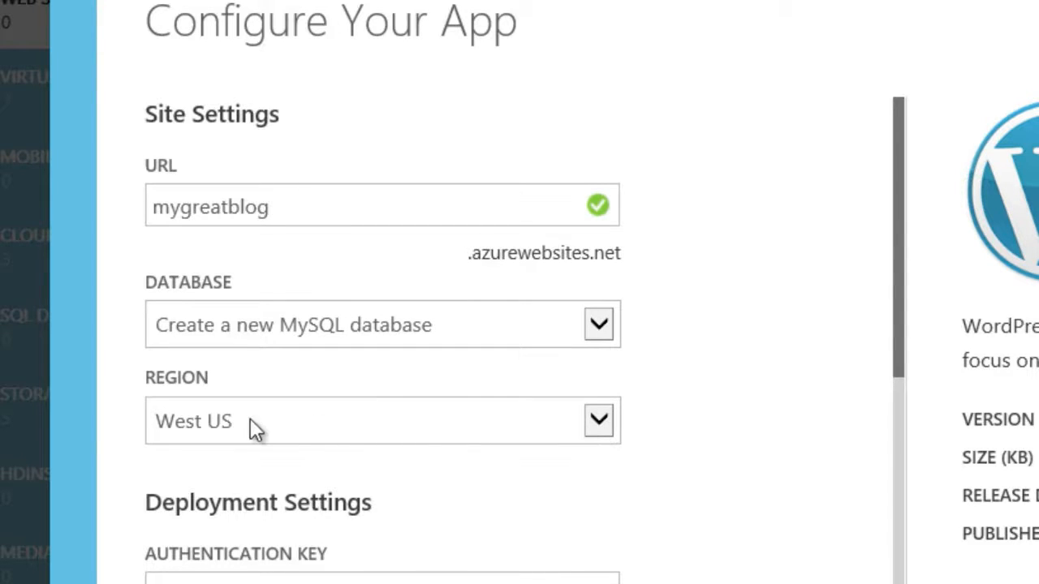
pyautogui.click(599, 420)
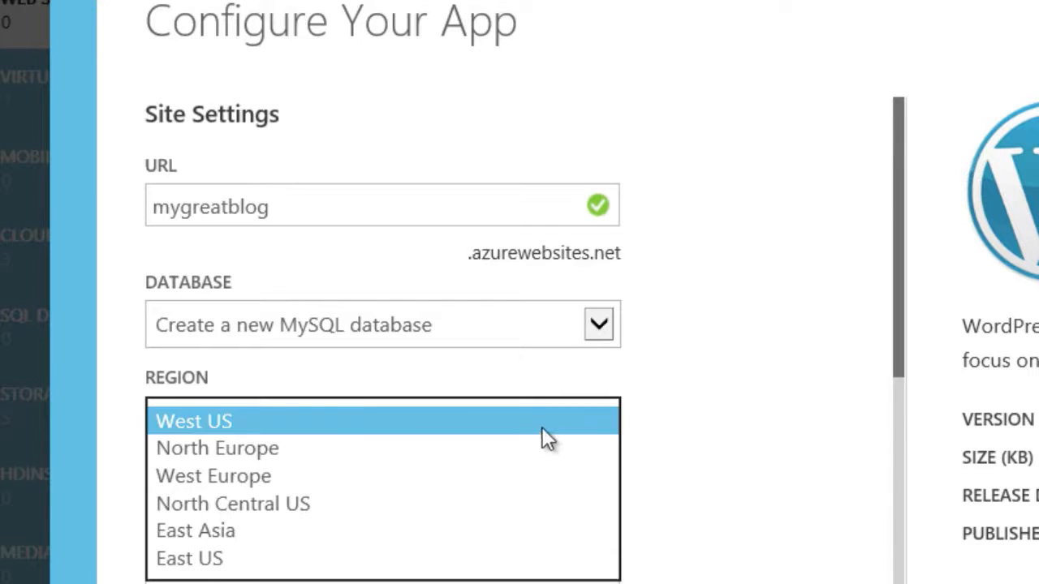
pyautogui.click(667, 414)
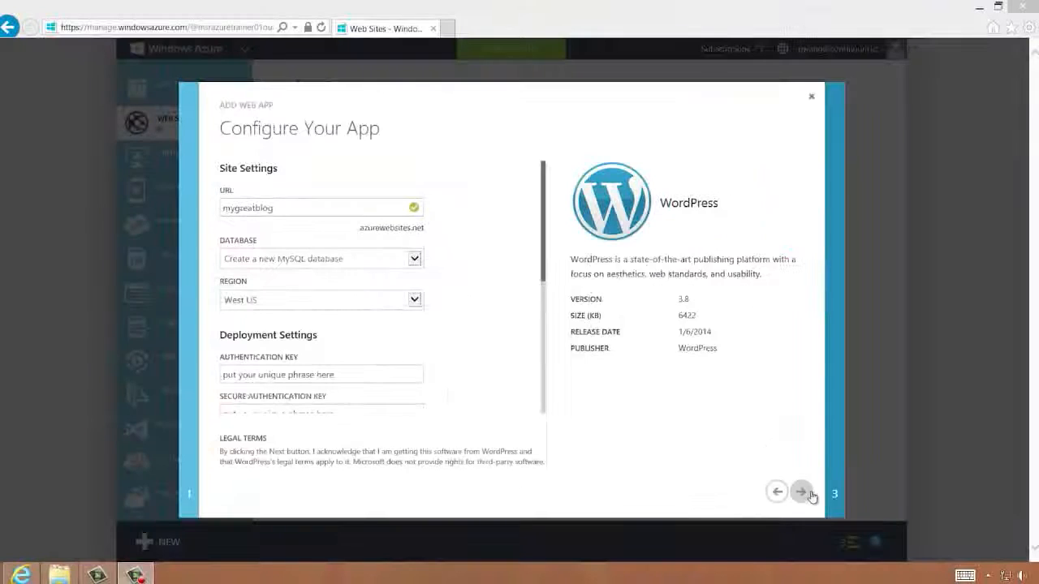
pyautogui.click(893, 542)
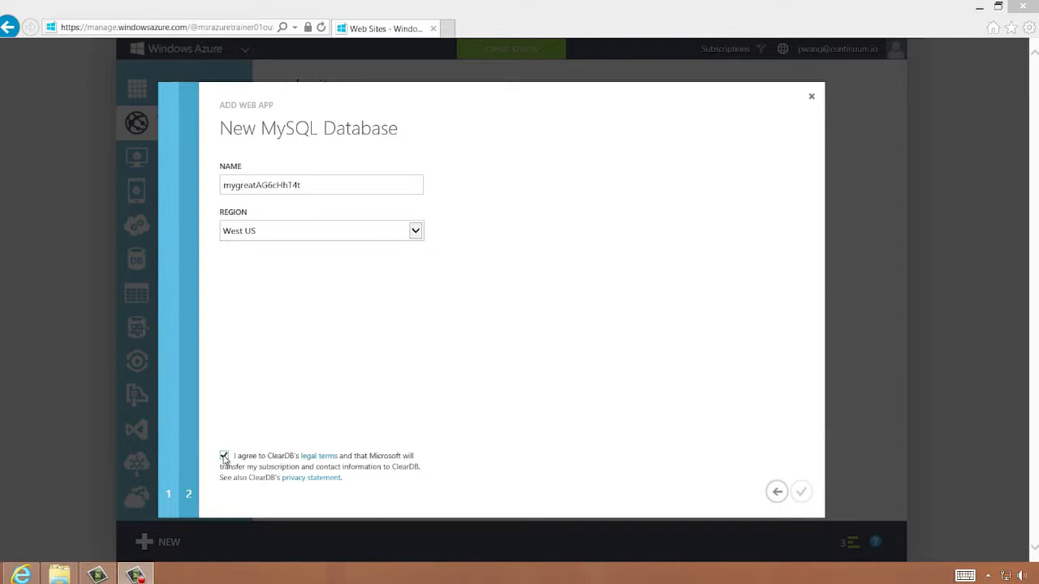
pyautogui.click(802, 493)
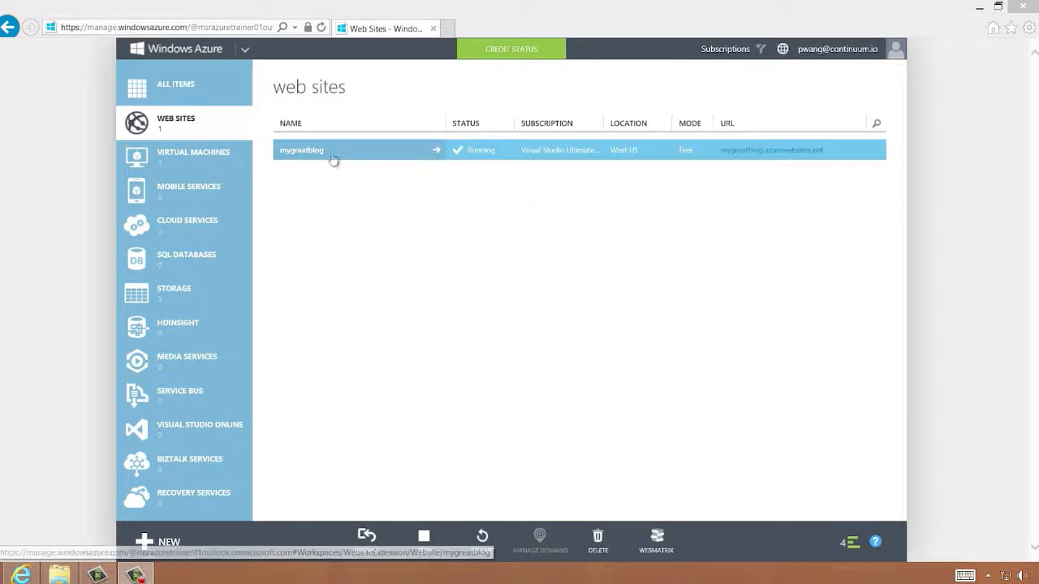
# Open the mygreatblog site's dashboard and browse to its site URL
pyautogui.click(394, 154)
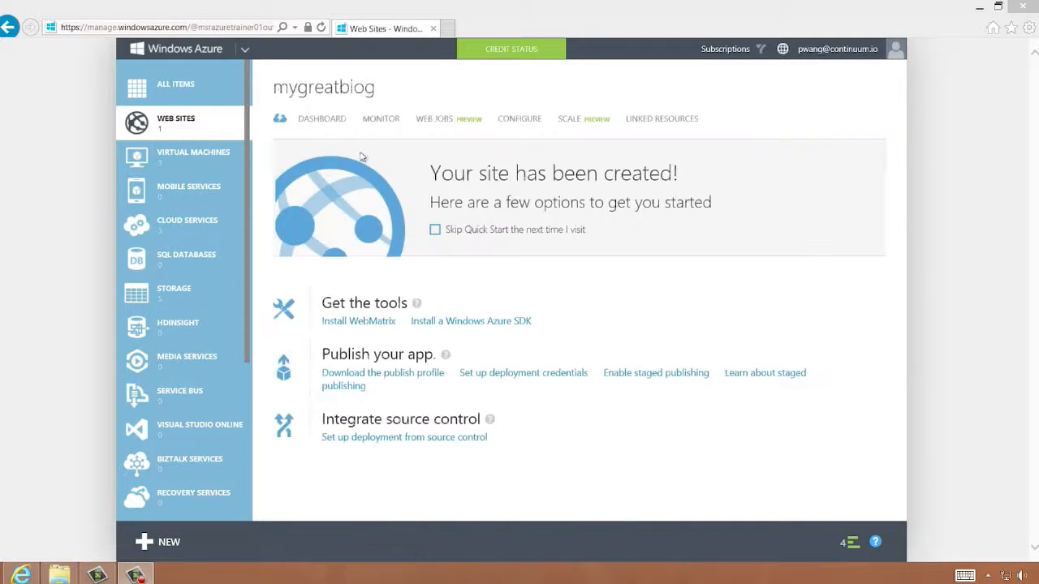
pyautogui.click(323, 121)
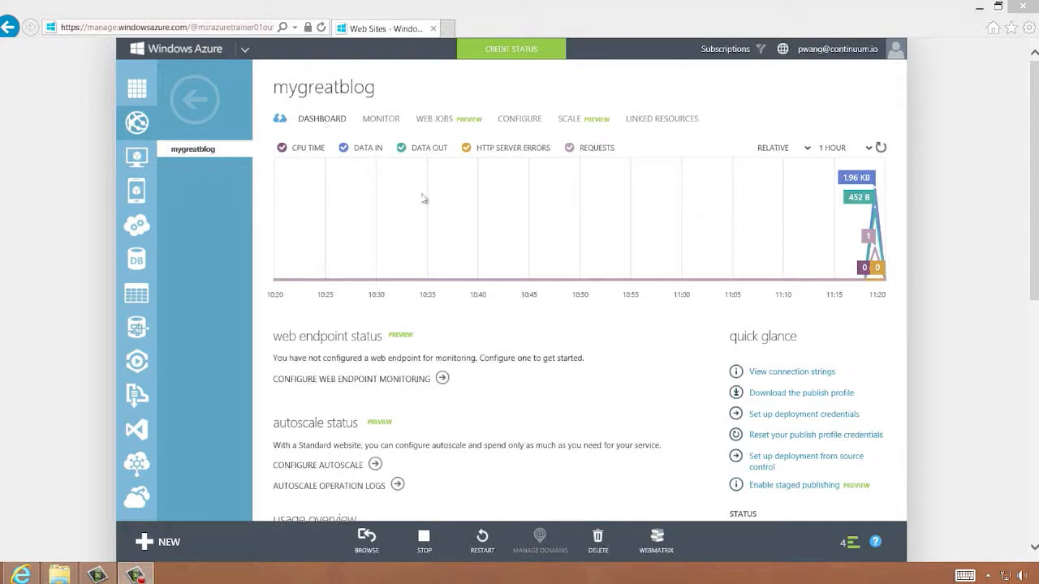
pyautogui.scroll(-5, 730, 386)
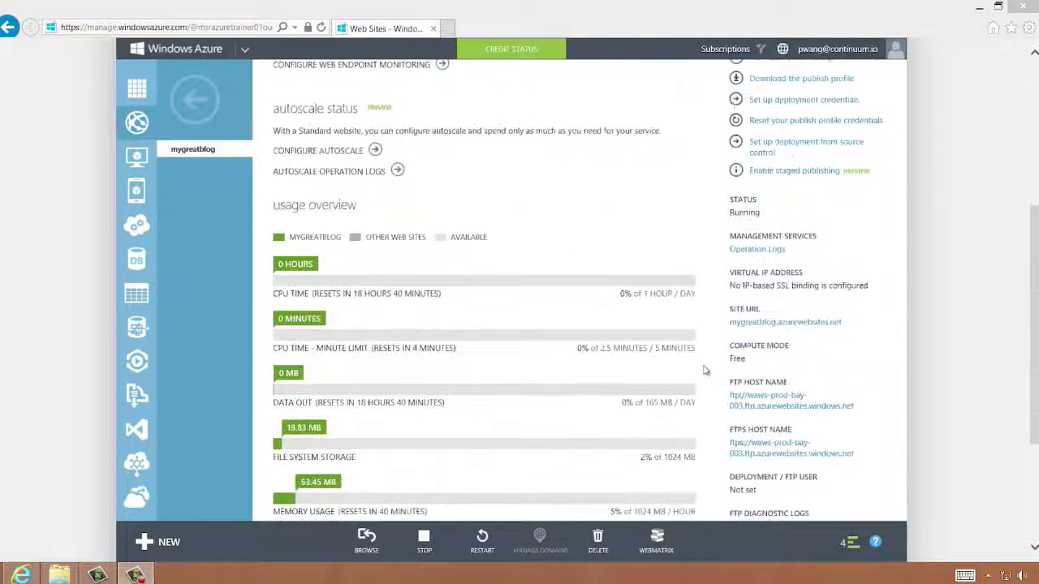
pyautogui.click(802, 323)
pyautogui.click(503, 28)
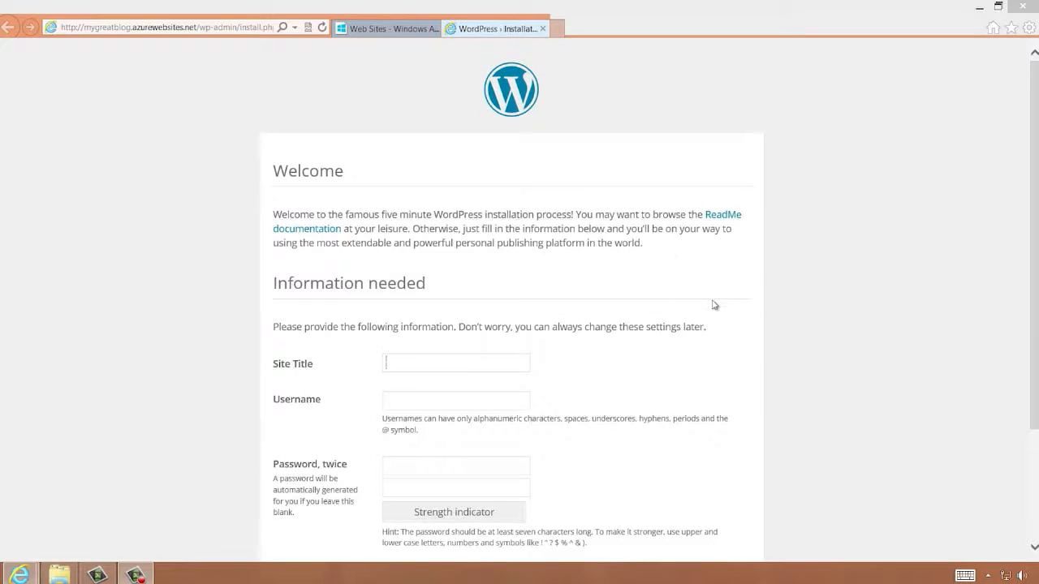
# Set the WordPress site title to My Great Blog! and the username to admin
pyautogui.scroll(-1, 711, 304)
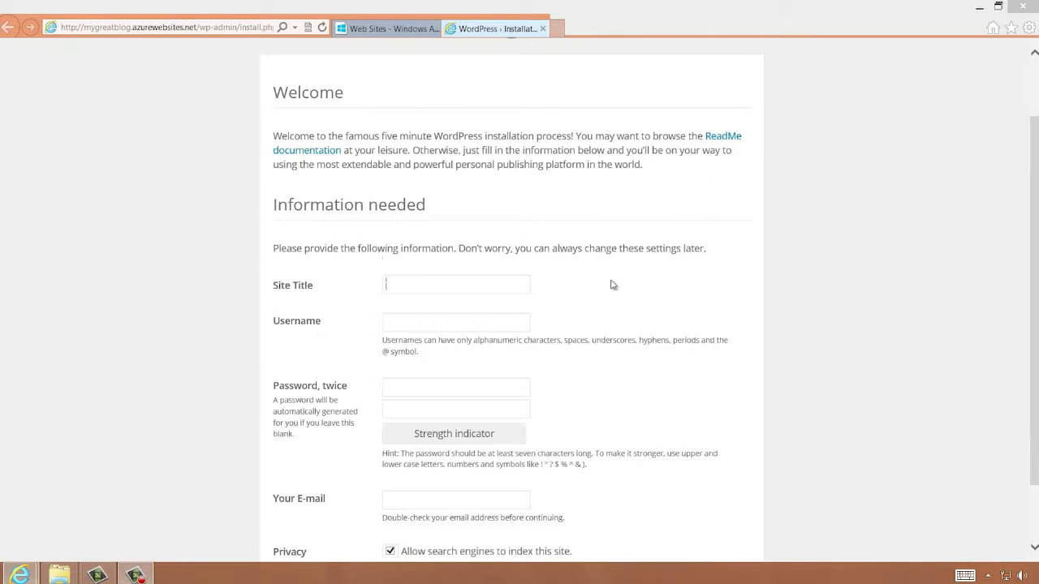
pyautogui.write('My Great Blog!')
pyautogui.press('Tab')
pyautogui.scroll(-1, 581, 302)
pyautogui.write('admin')
pyautogui.press('Tab')
# Enter the account password in both password fields
pyautogui.write('password')
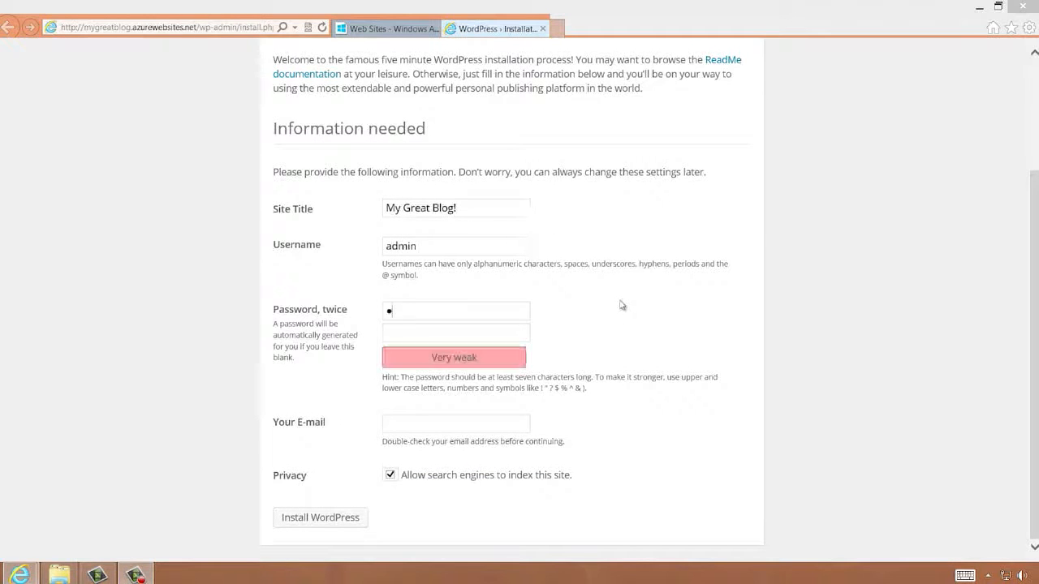
pyautogui.press('Tab')
pyautogui.write('password')
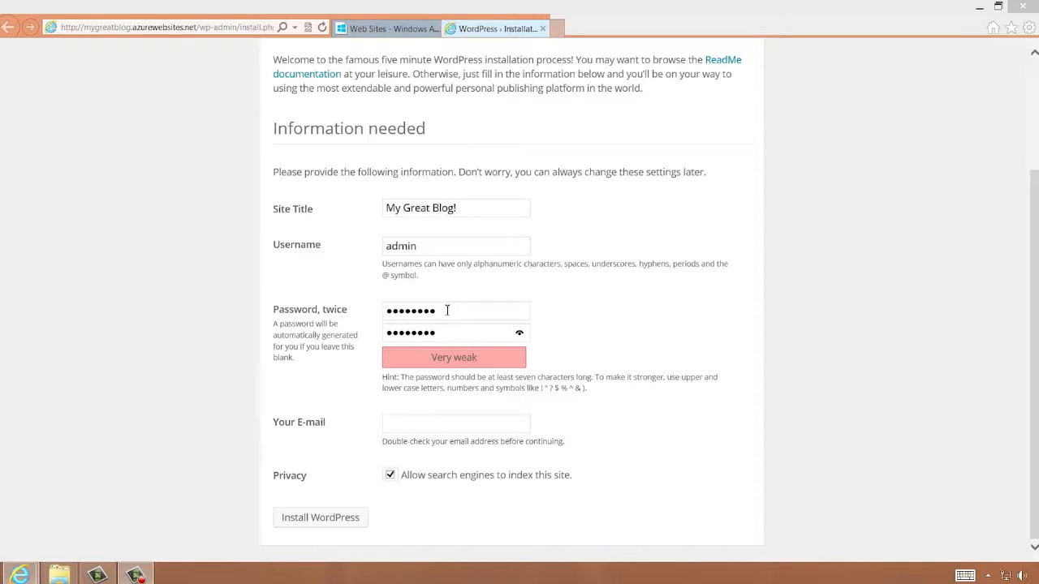
# Fill in the administrator's e-mail address
pyautogui.click(490, 430)
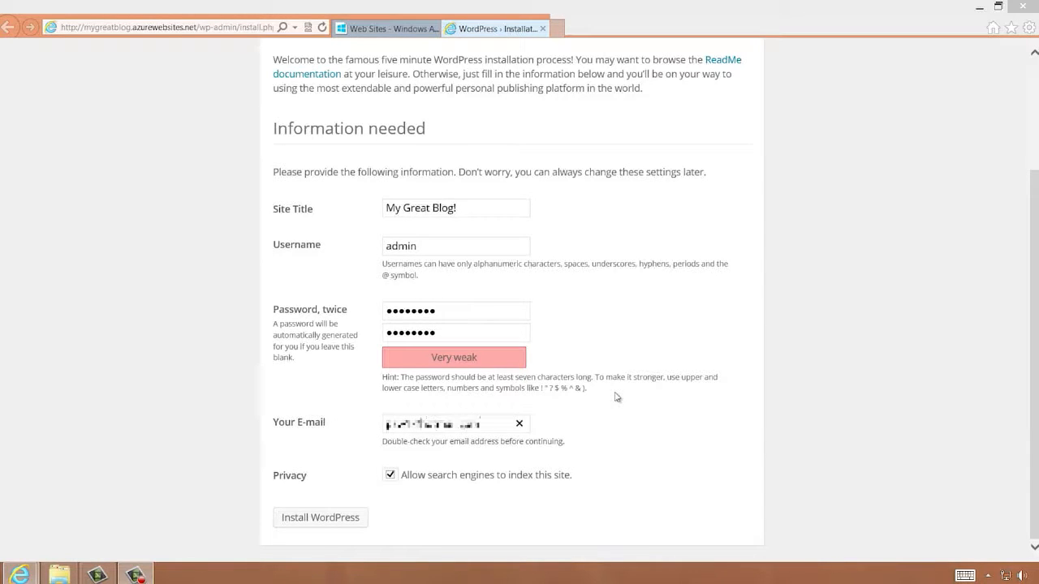
pyautogui.click(616, 395)
# Disallow search engines from indexing the site and install WordPress
pyautogui.click(389, 477)
pyautogui.click(327, 521)
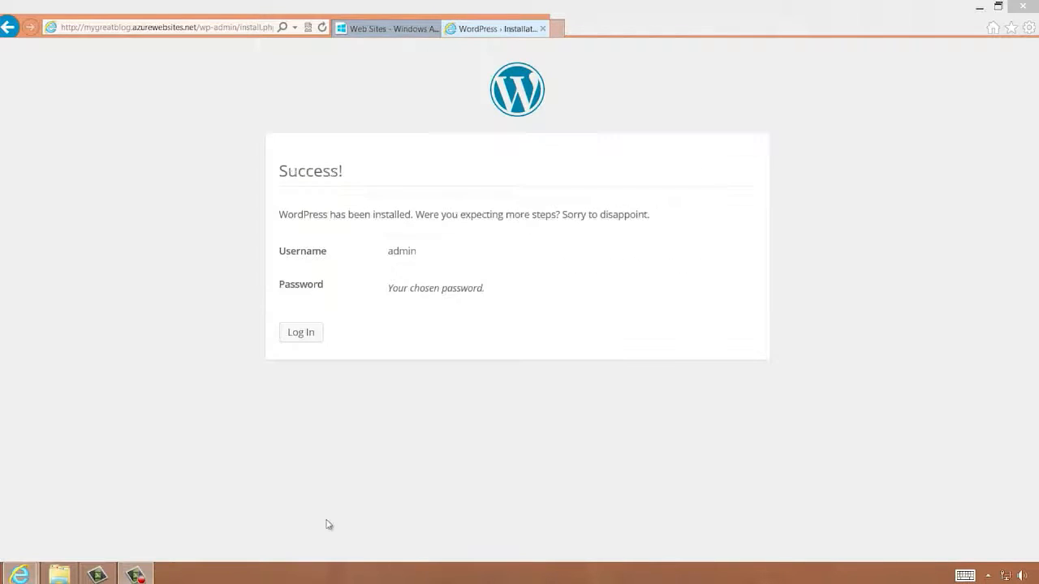
# Log in as admin with the account password and dismiss the browser's save-password prompt
pyautogui.click(309, 335)
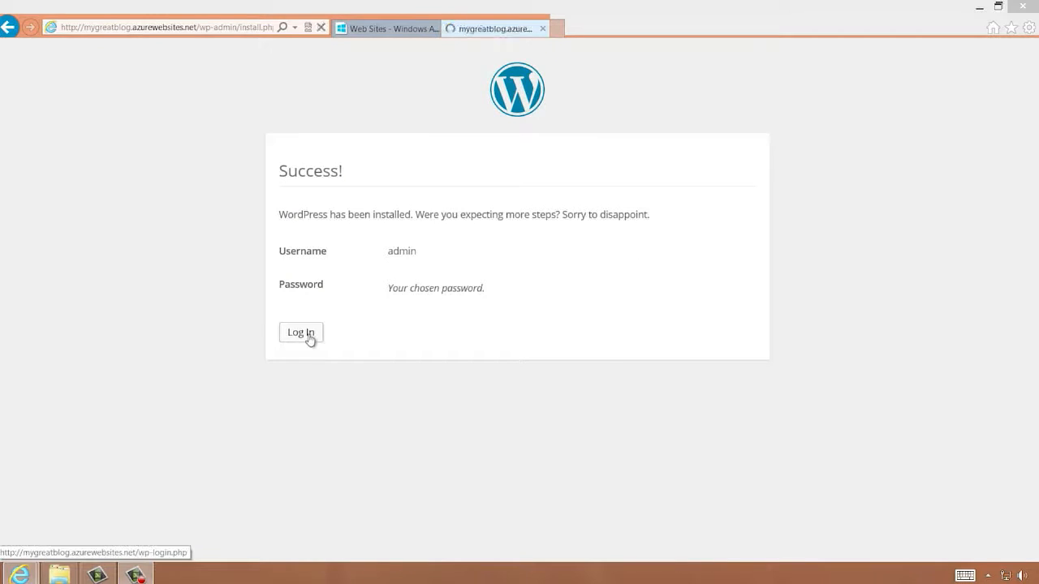
pyautogui.write('********')
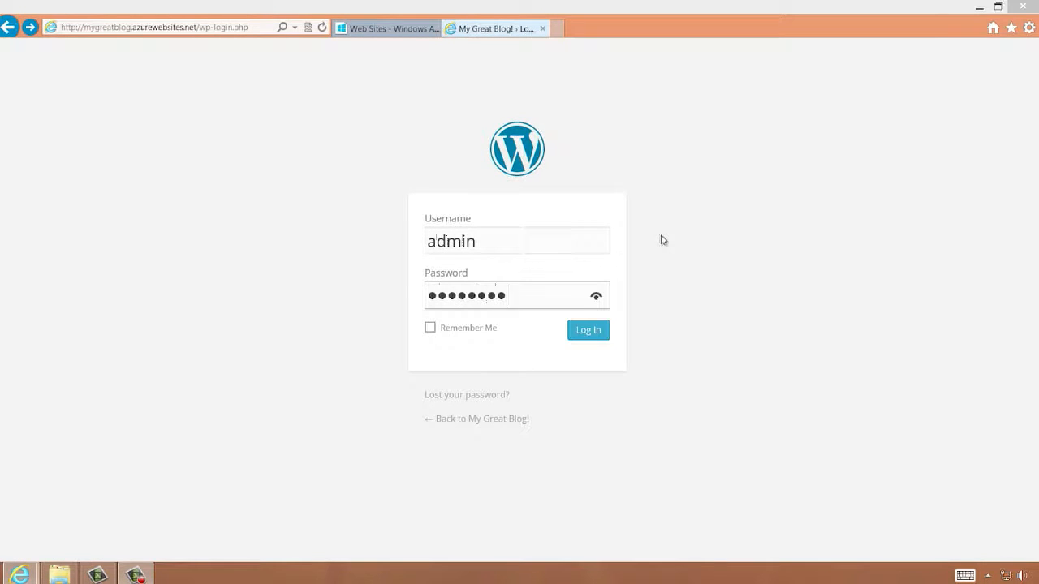
pyautogui.click(592, 331)
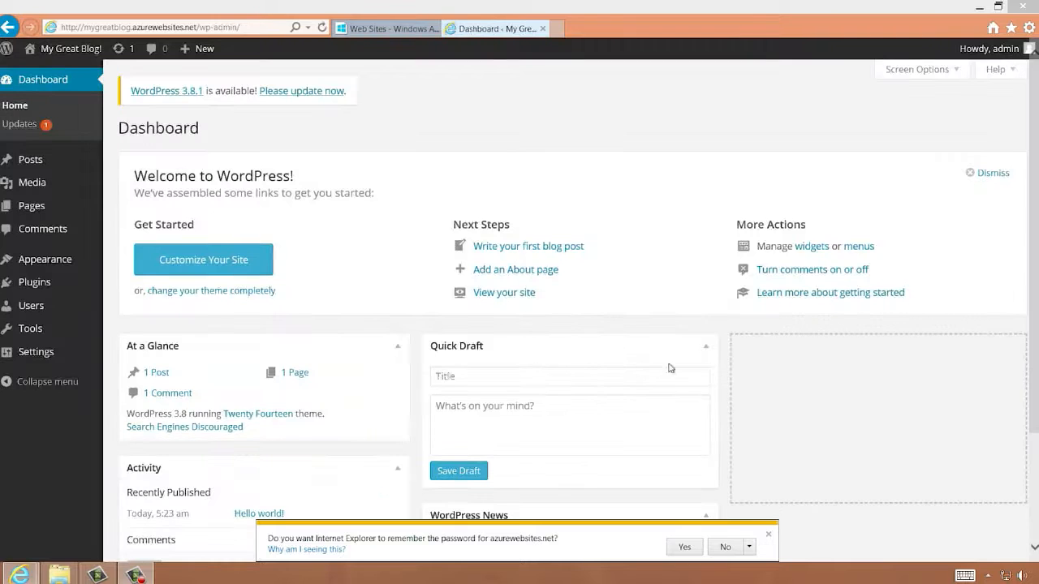
pyautogui.click(769, 536)
# Save a quick draft titled This is my first post! with the text This was really easy to configure!
pyautogui.scroll(-1, 373, 225)
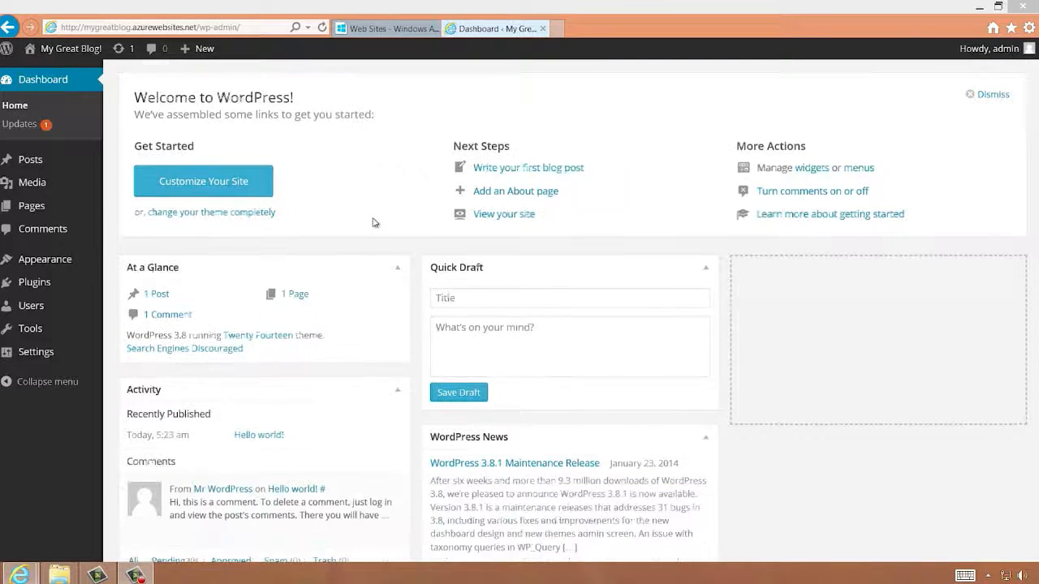
pyautogui.click(504, 305)
pyautogui.write('This is my first post!')
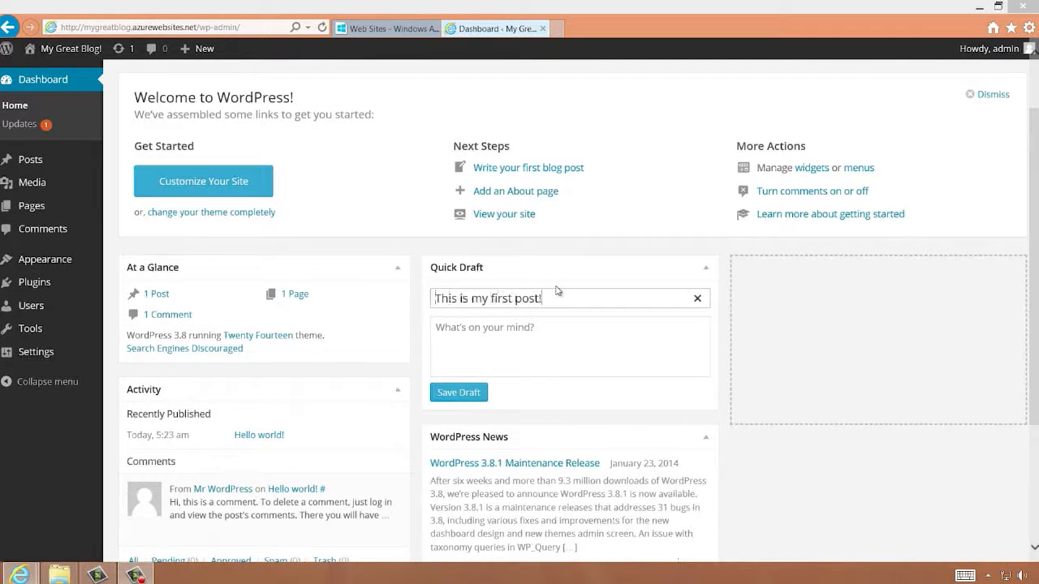
pyautogui.click(626, 330)
pyautogui.write('This was re')
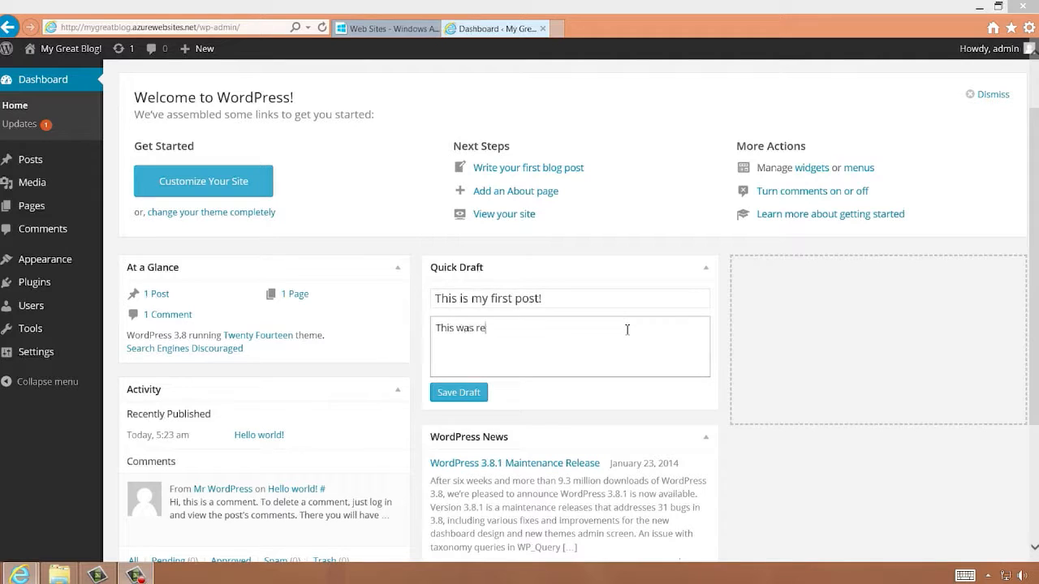
pyautogui.write('ally easy to configure!')
pyautogui.click(458, 393)
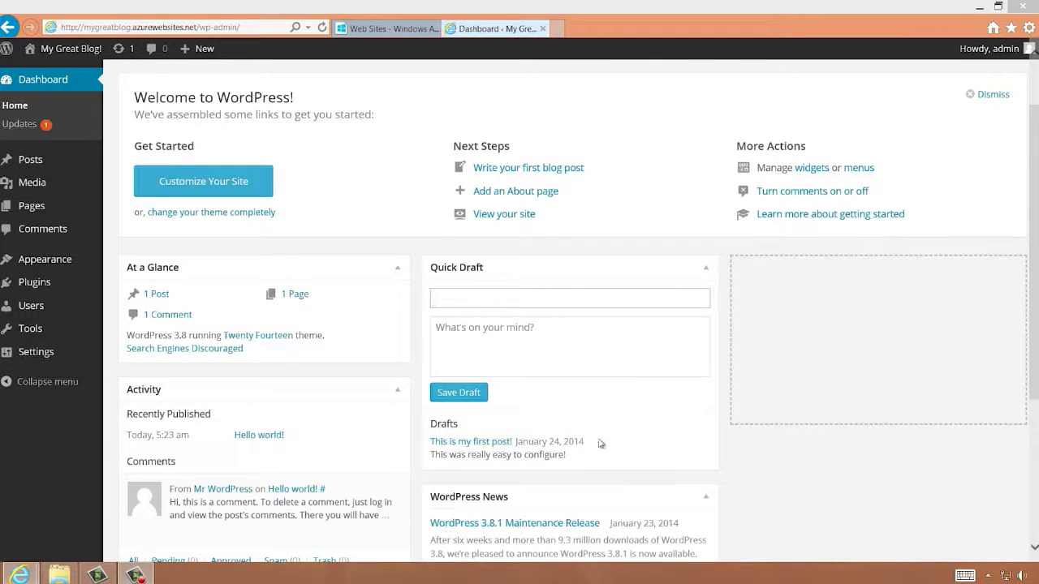
# Open the draft, publish it, and view the published post
pyautogui.click(504, 444)
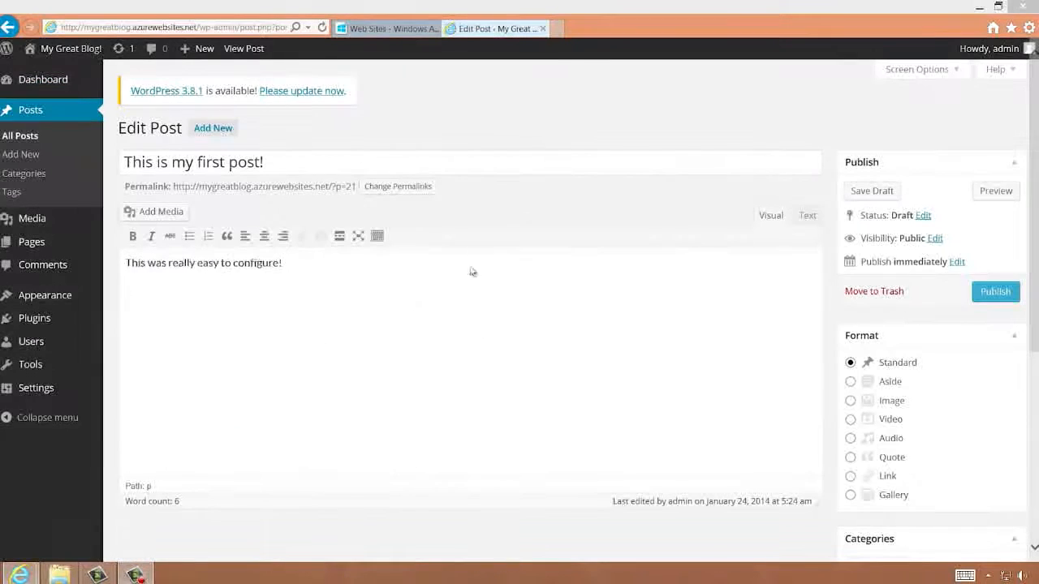
pyautogui.click(992, 292)
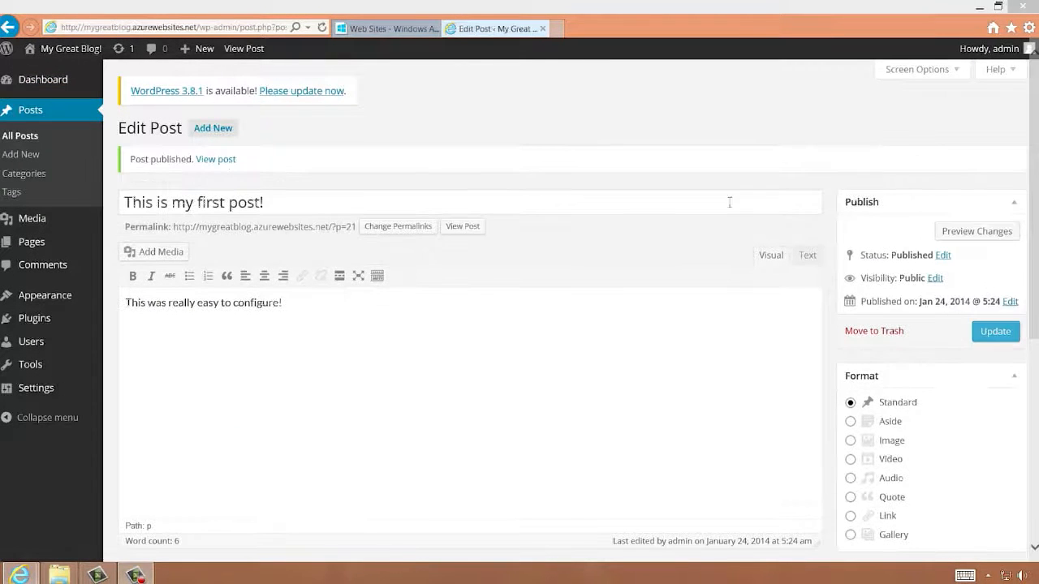
pyautogui.click(216, 159)
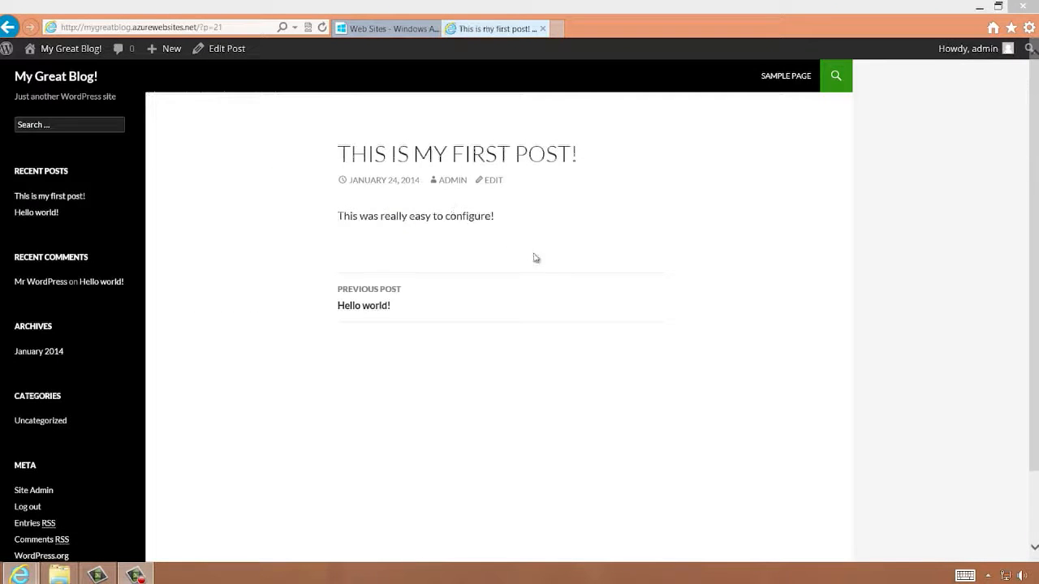
pyautogui.scroll(-2, 560, 298)
pyautogui.scroll(2, 560, 298)
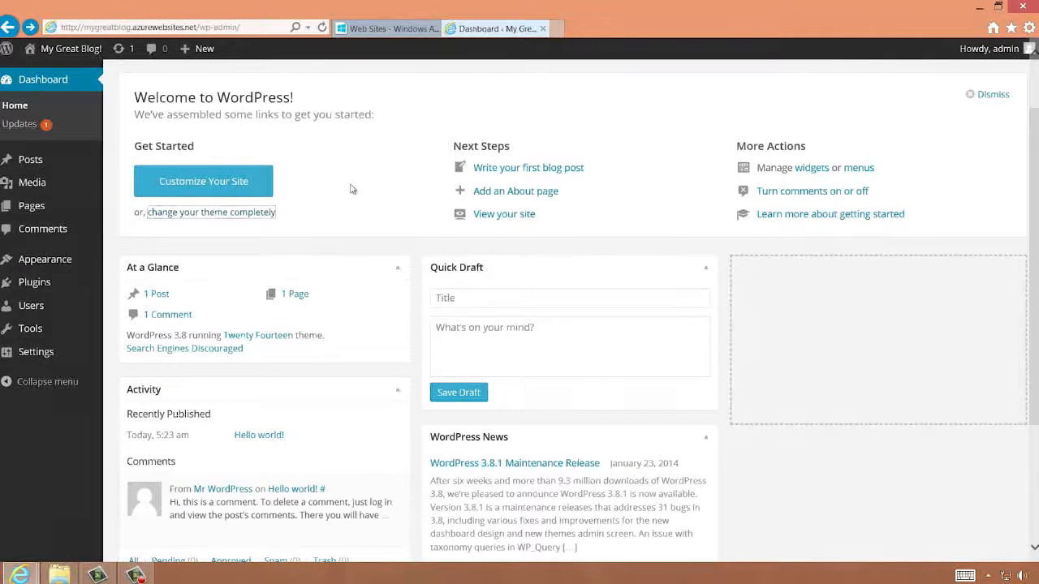
# Open the theme options from the dashboard and activate the Twenty Twelve theme
pyautogui.click(262, 216)
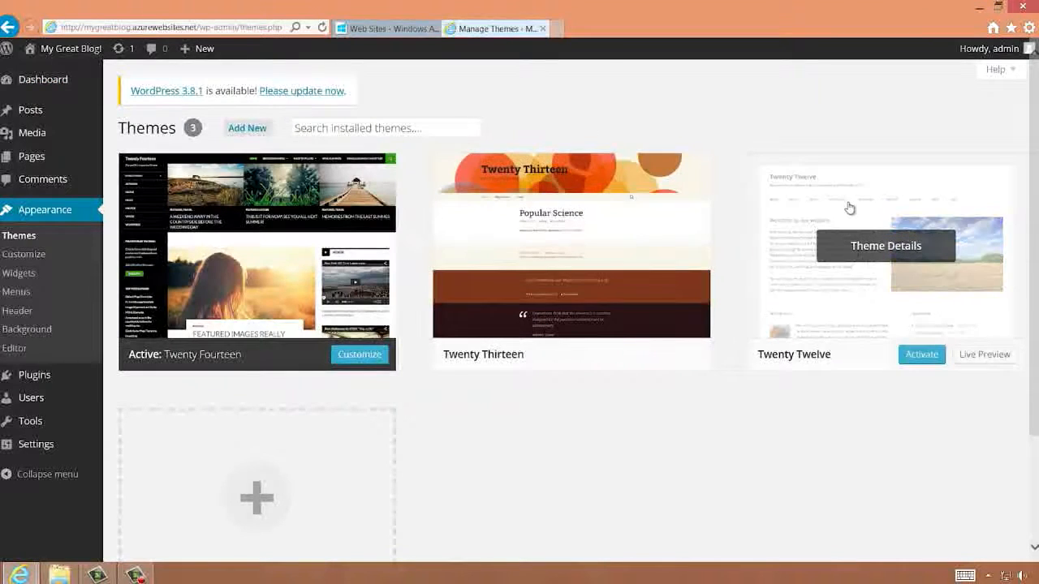
pyautogui.click(848, 207)
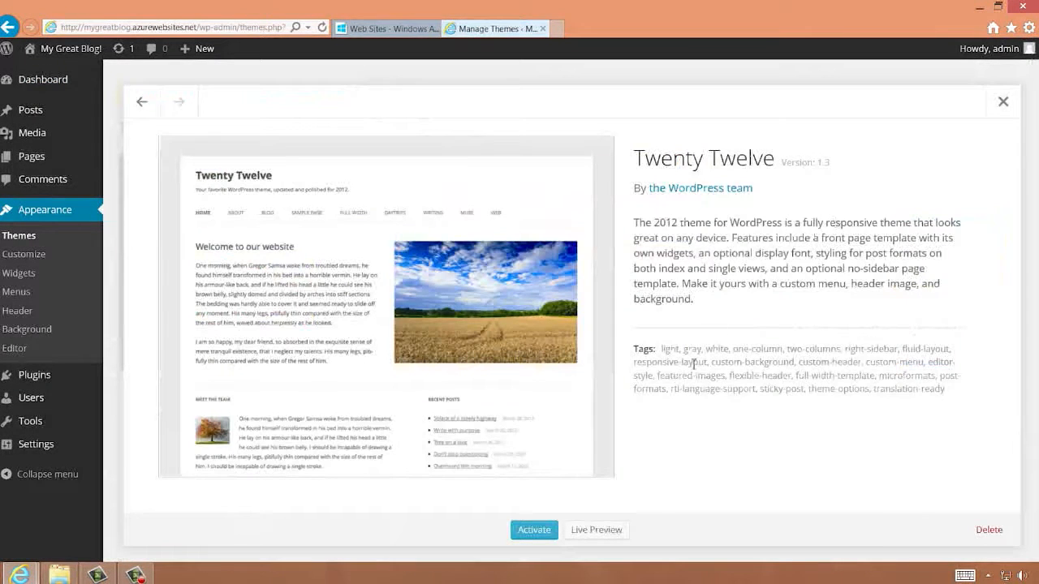
pyautogui.click(541, 531)
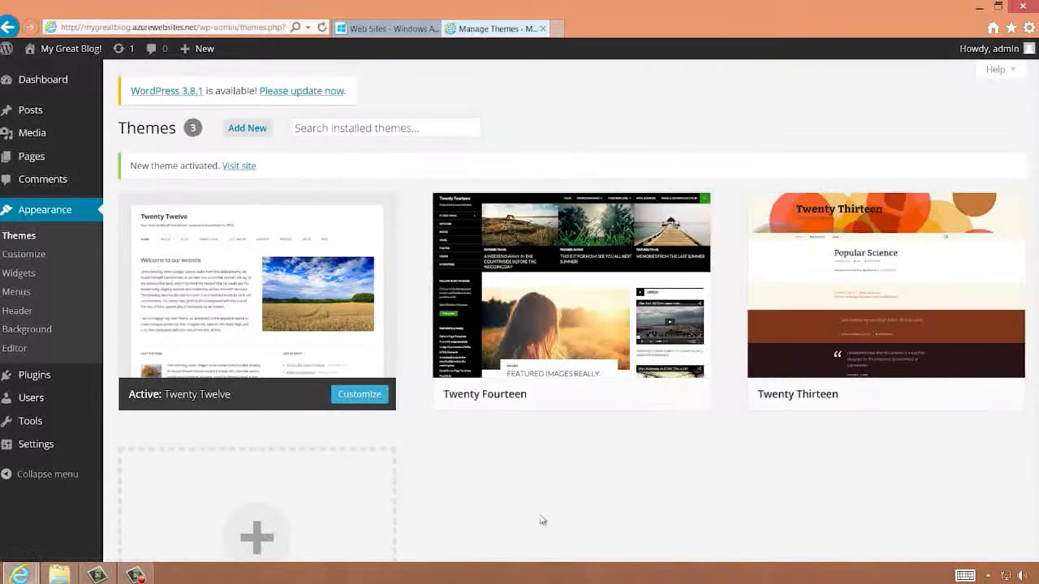
# Visit the blog's site to view the posts with the new theme
pyautogui.click(233, 167)
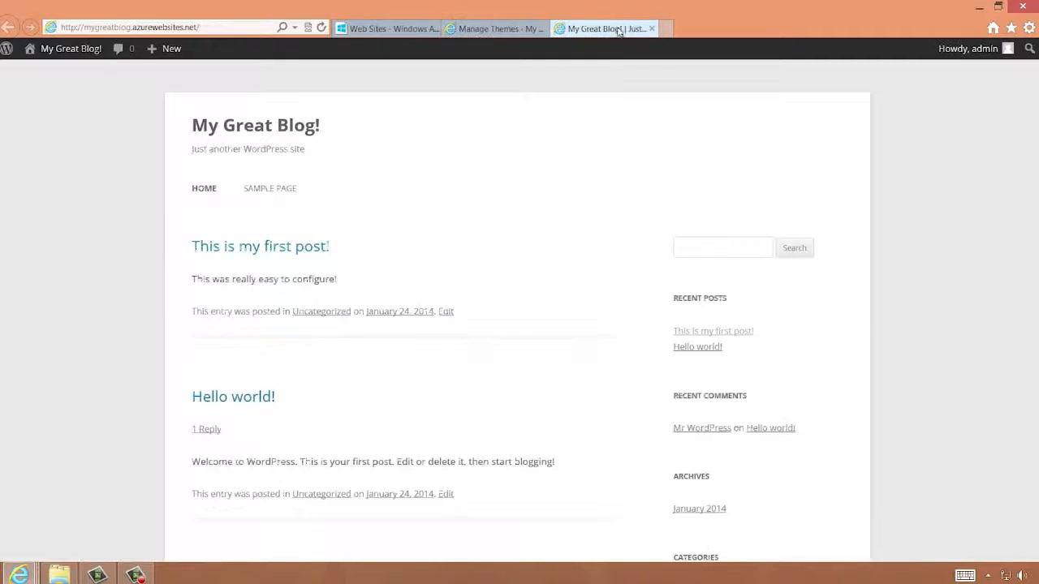
pyautogui.scroll(-1, 806, 378)
pyautogui.scroll(-3, 804, 376)
pyautogui.scroll(5, 801, 373)
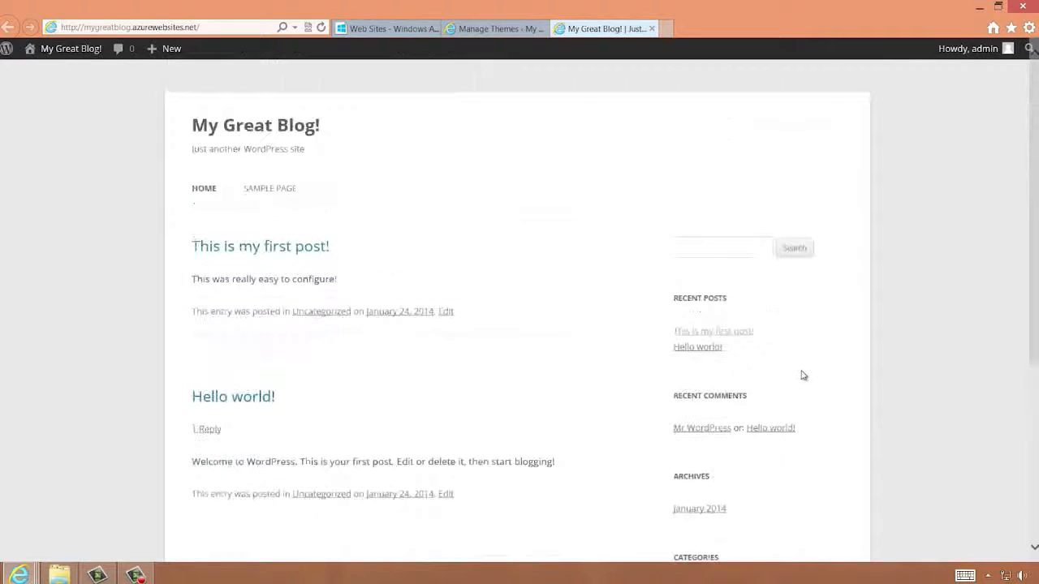
pyautogui.click(485, 30)
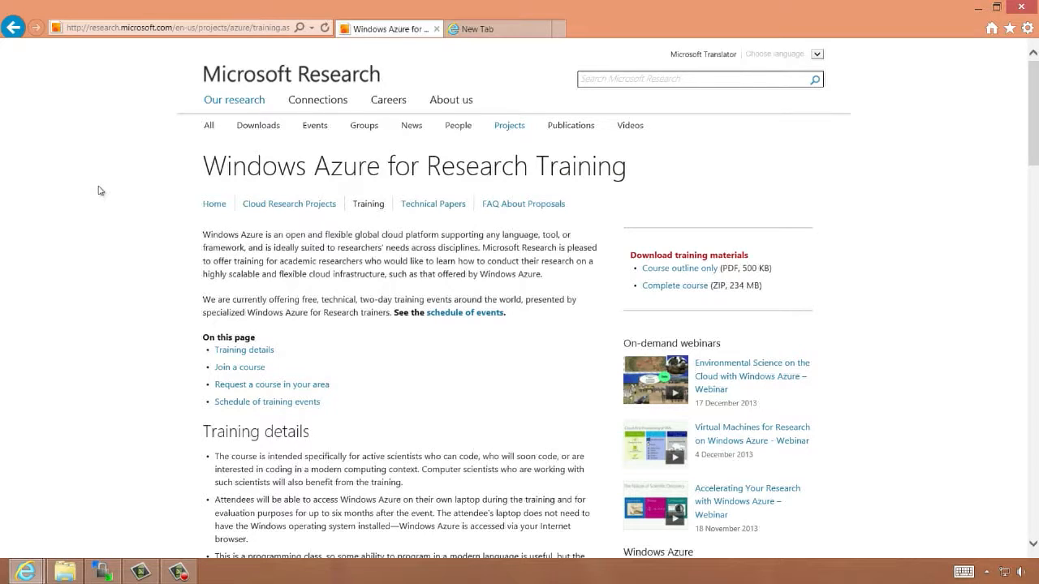
pyautogui.click(456, 28)
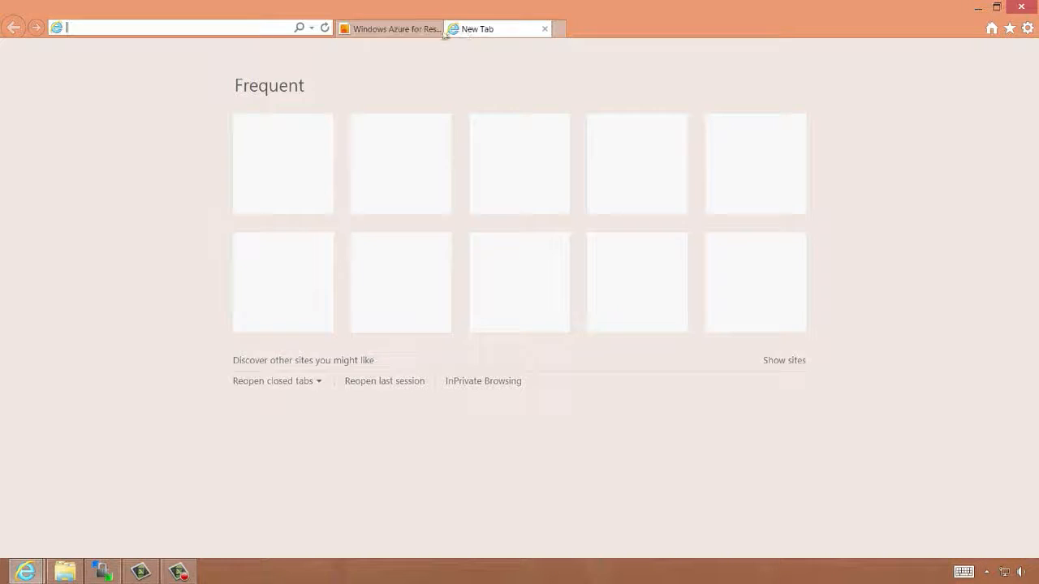
pyautogui.write('www.')
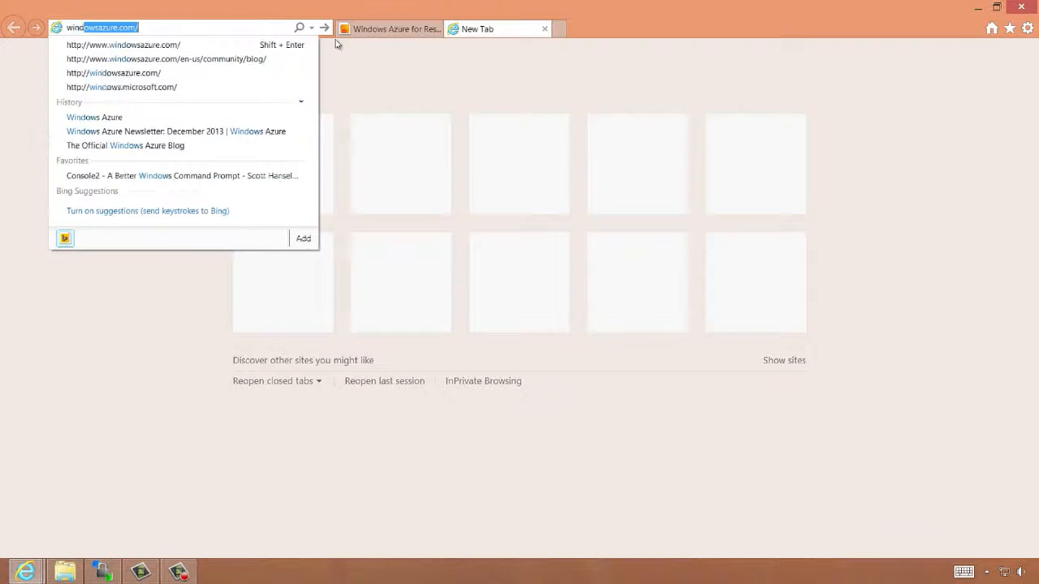
pyautogui.press('Return')
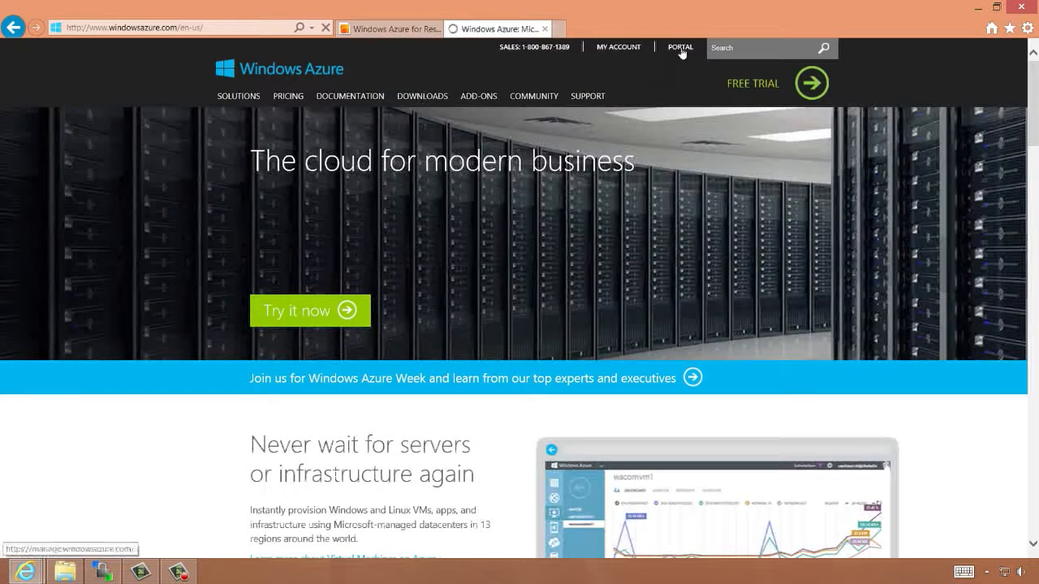
pyautogui.click(681, 48)
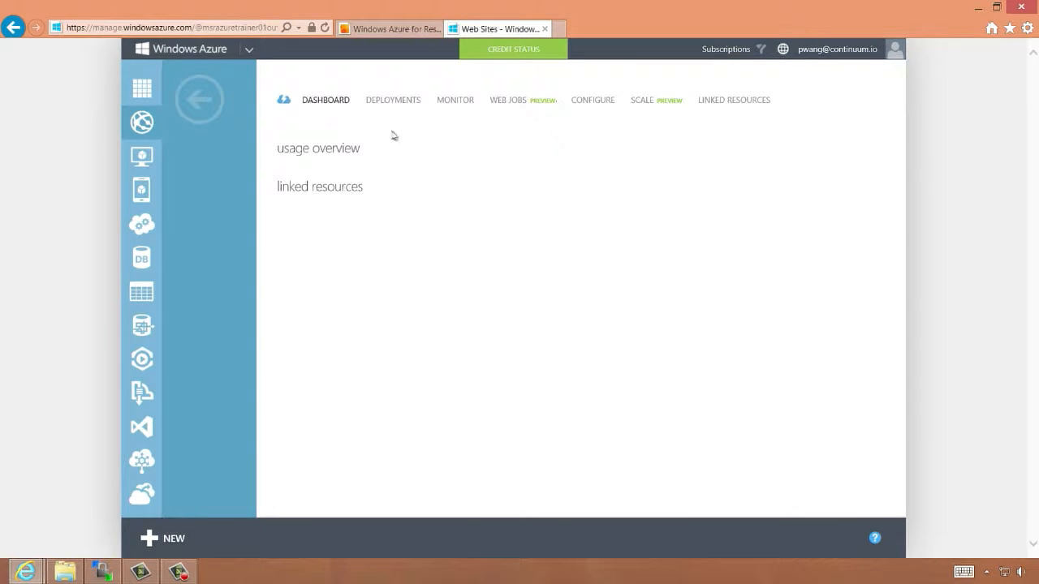
# Go to Web Sites, start a new web site from the gallery, and choose Django under App Frameworks
pyautogui.click(142, 88)
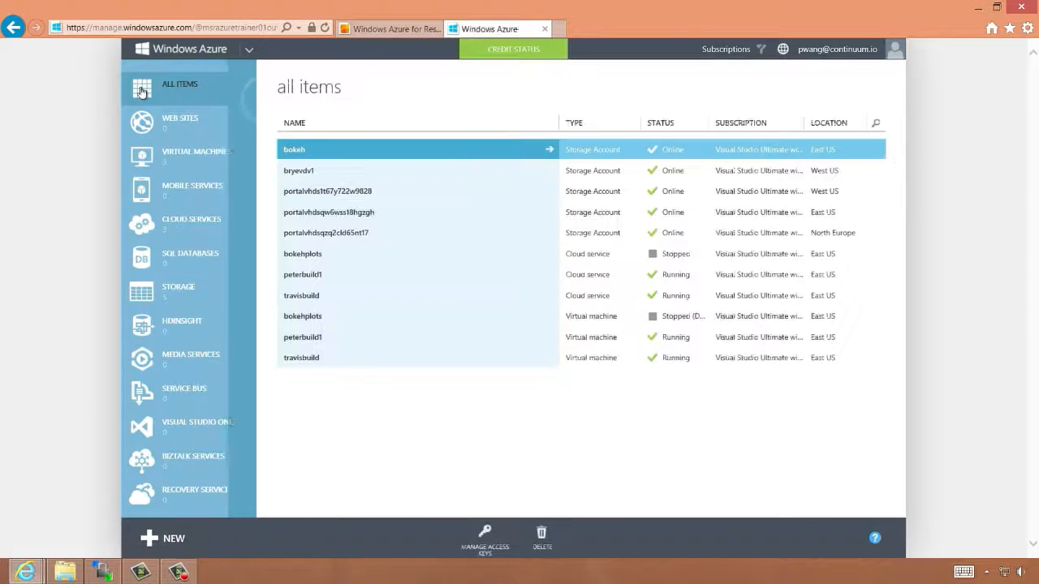
pyautogui.click(163, 124)
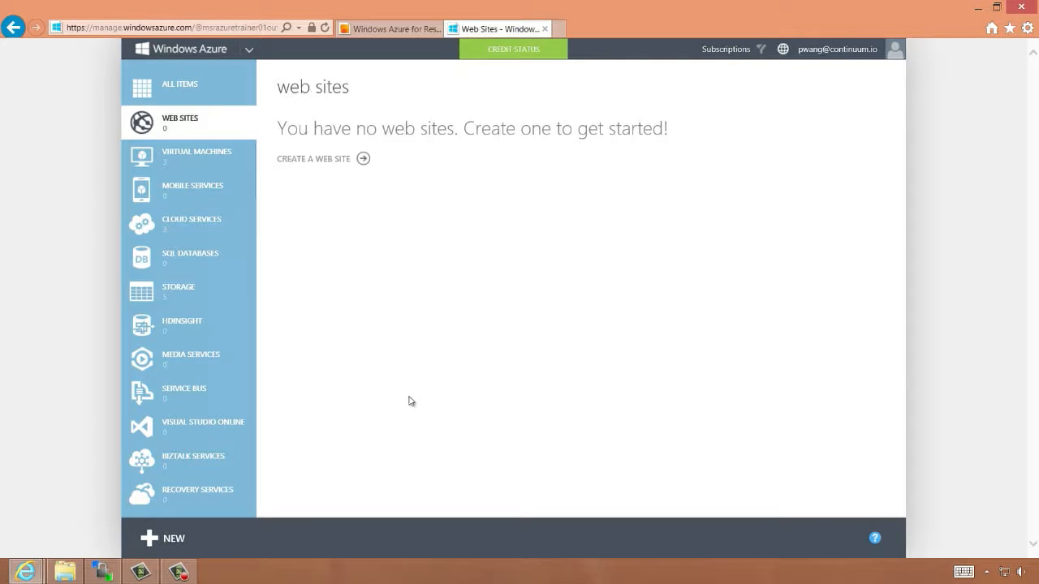
pyautogui.click(199, 539)
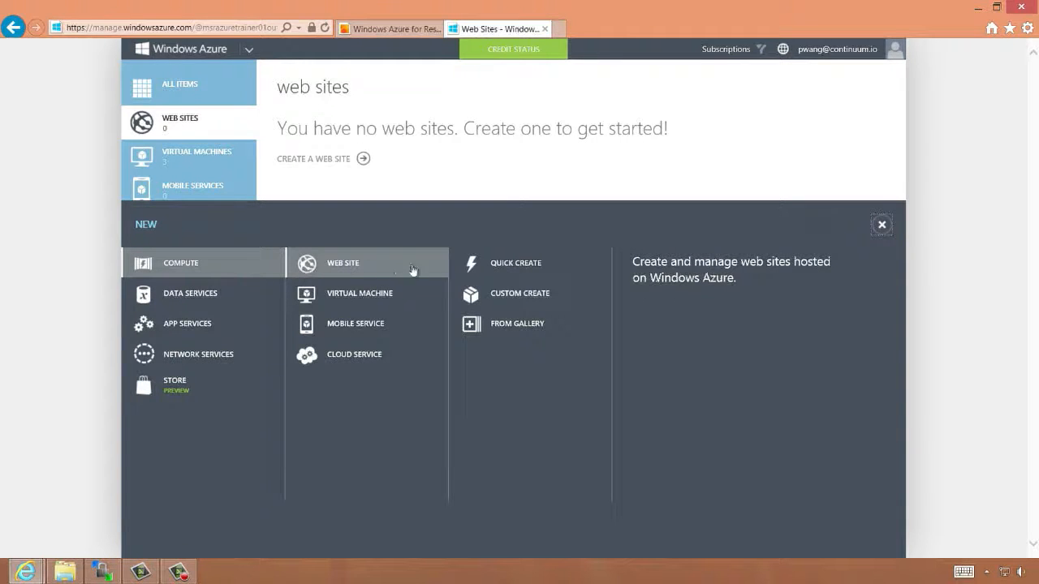
pyautogui.click(501, 331)
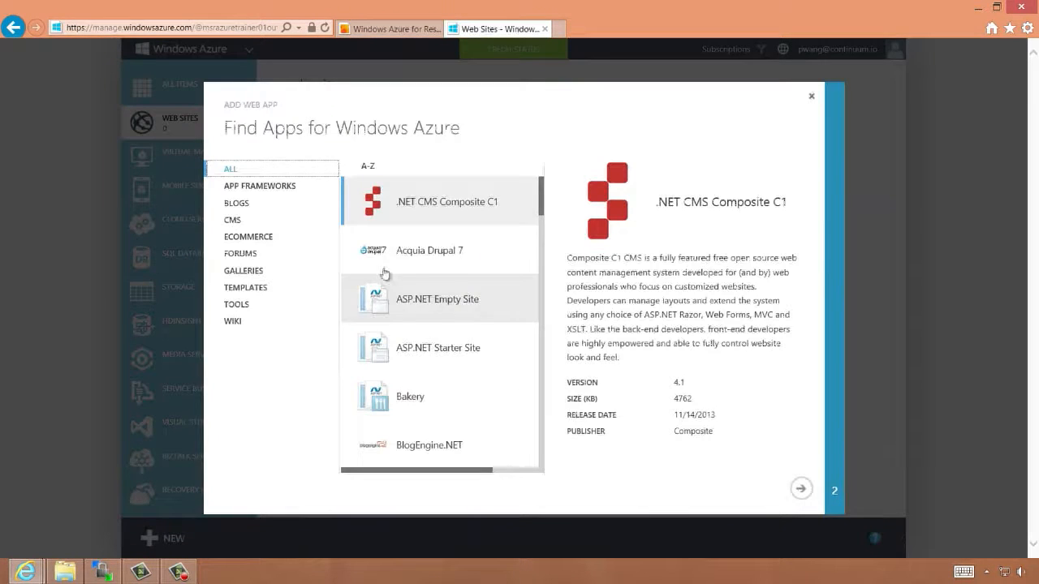
pyautogui.click(273, 188)
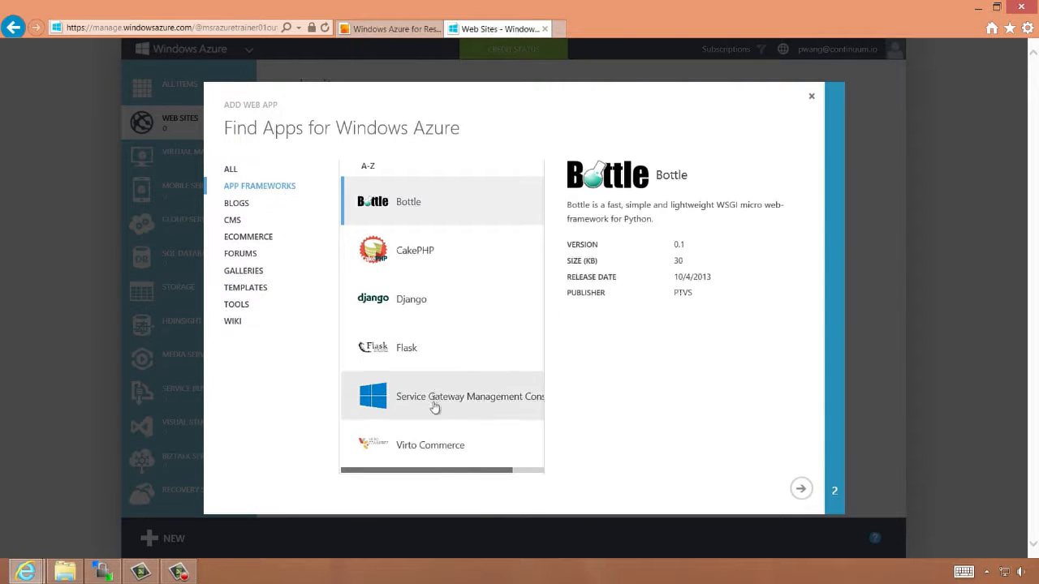
pyautogui.click(408, 301)
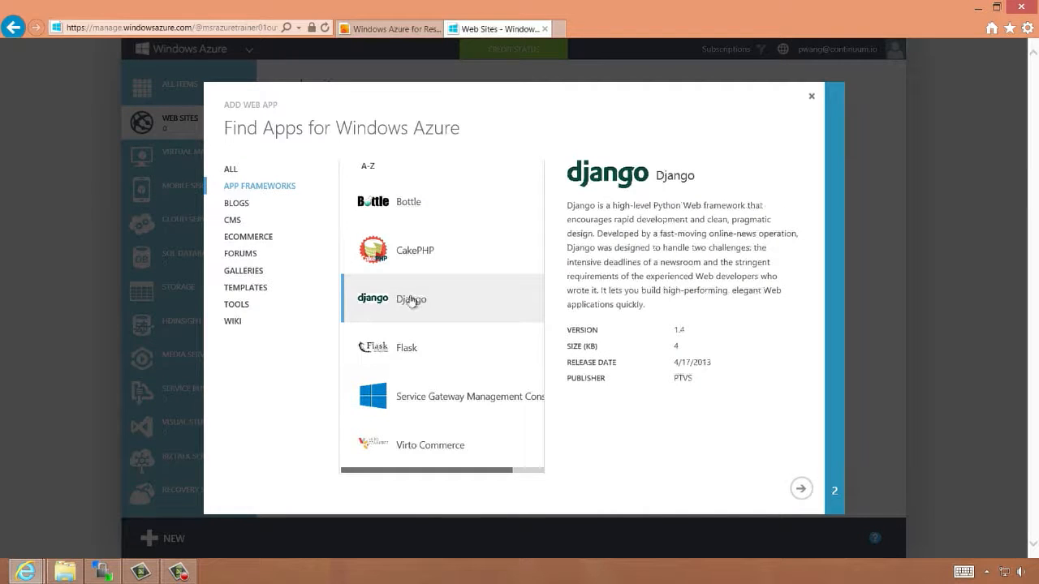
pyautogui.click(800, 491)
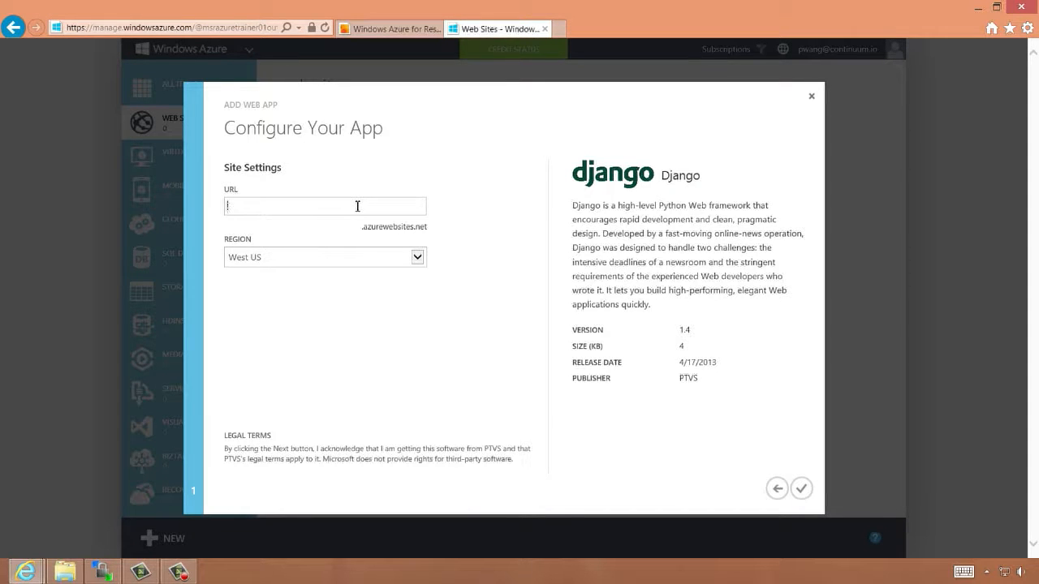
# Set the Django site's URL to mydjango99 with region West US and create it
pyautogui.write('mydjango99')
pyautogui.click(416, 259)
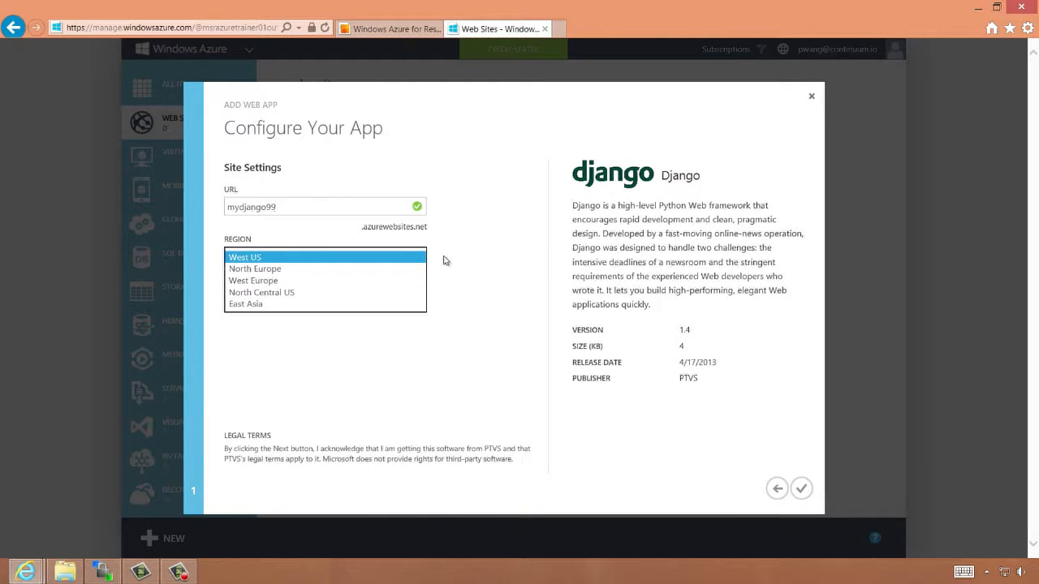
pyautogui.click(443, 260)
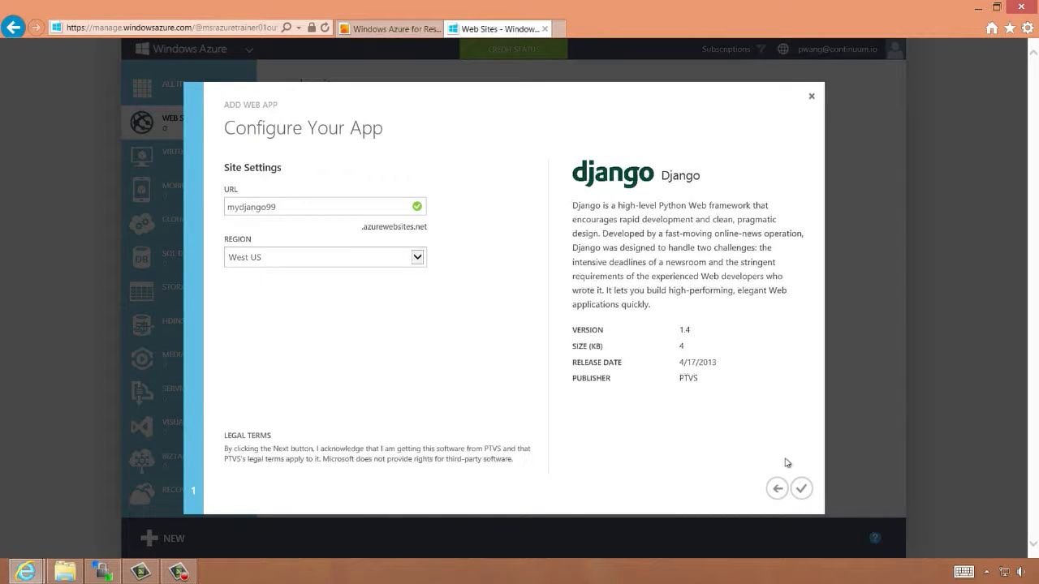
pyautogui.click(800, 490)
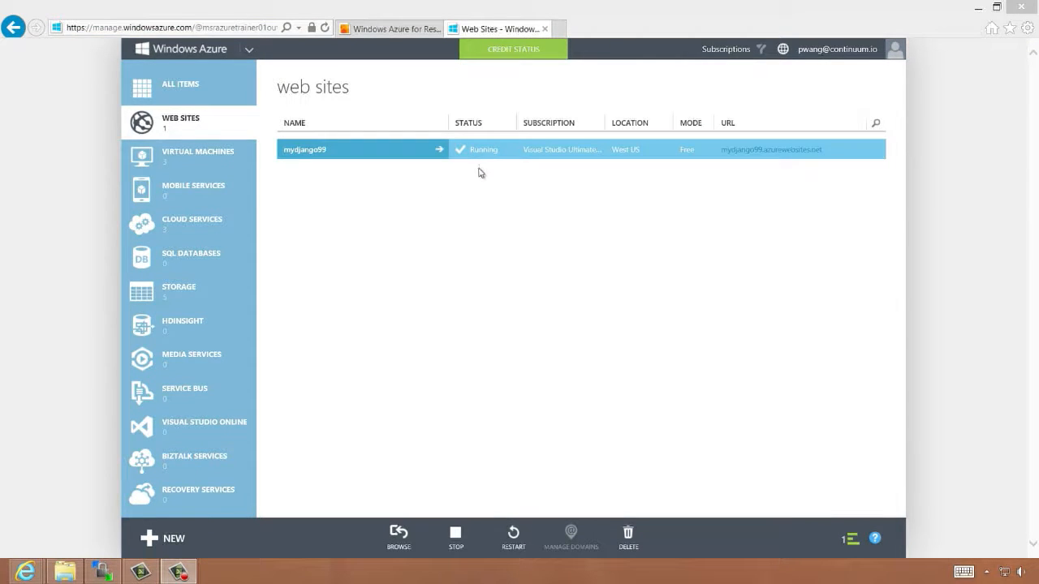
# Open the mydjango99 site's dashboard
pyautogui.click(308, 154)
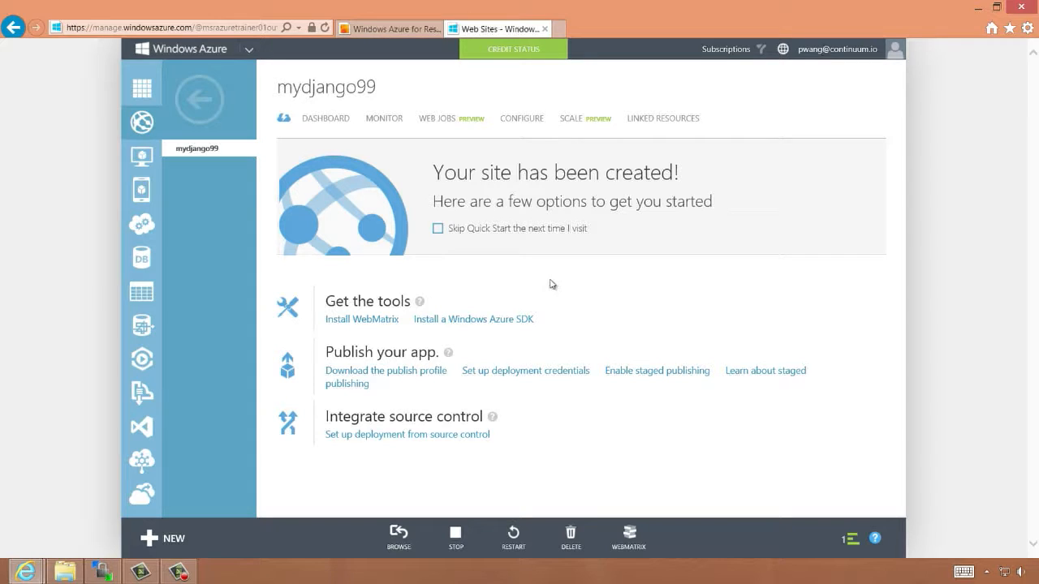
pyautogui.click(319, 122)
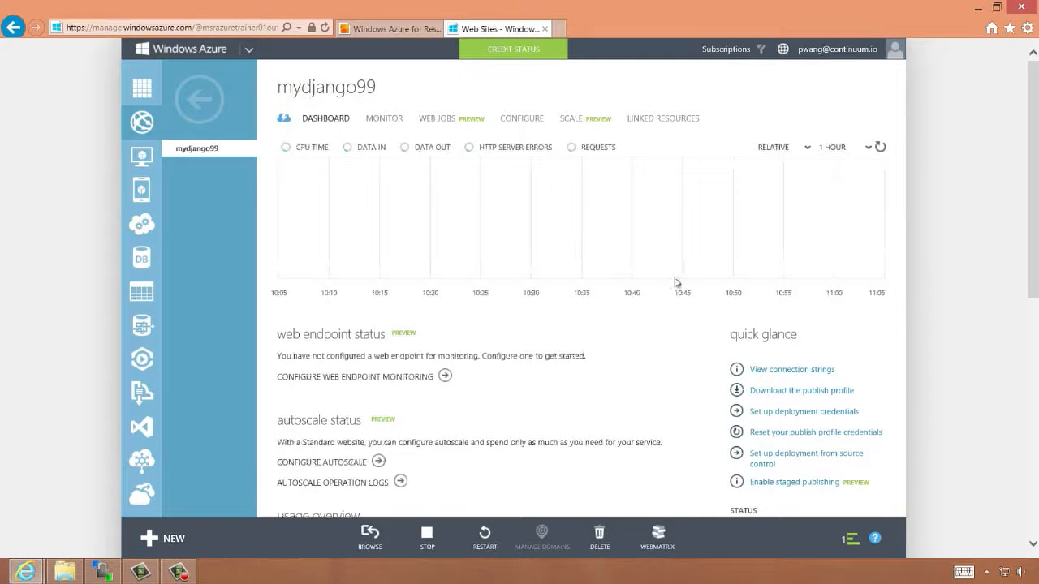
pyautogui.scroll(-2, 680, 280)
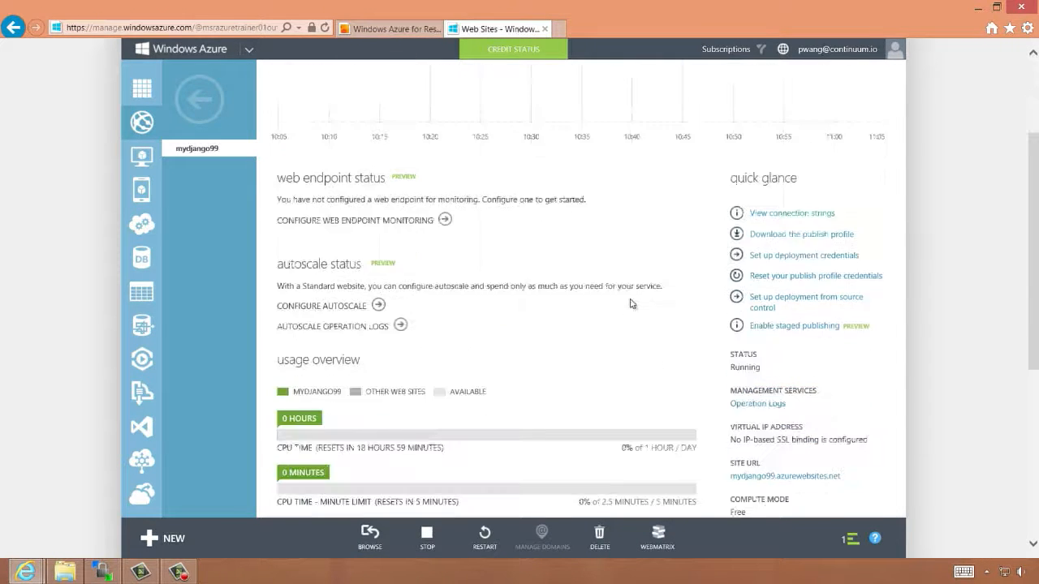
# Set up deployment credentials with a user name and the new password entered twice, then dismiss the notification
pyautogui.click(791, 256)
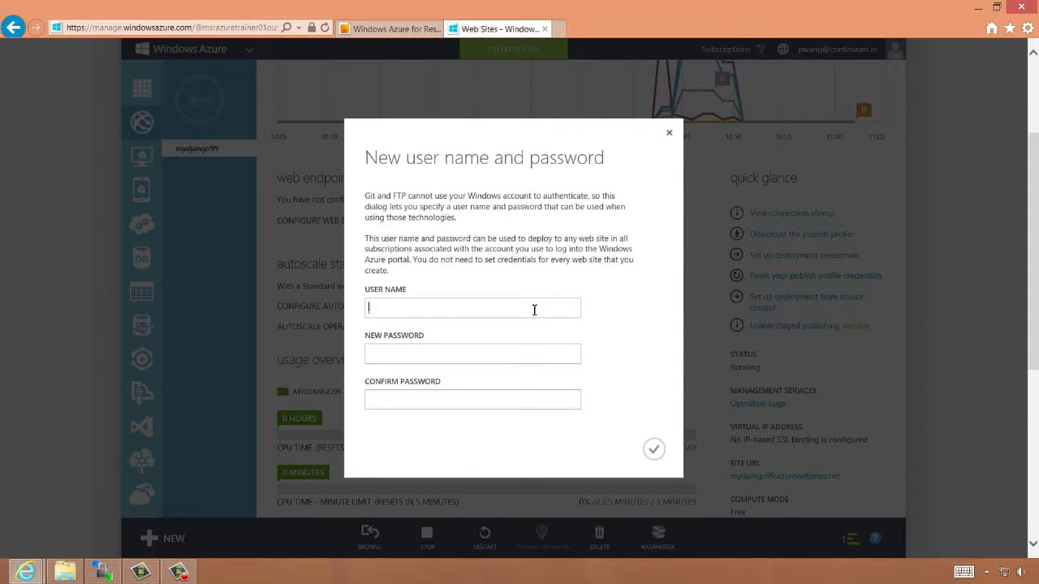
pyautogui.press('Tab')
pyautogui.write('********')
pyautogui.press('Tab')
pyautogui.write('********')
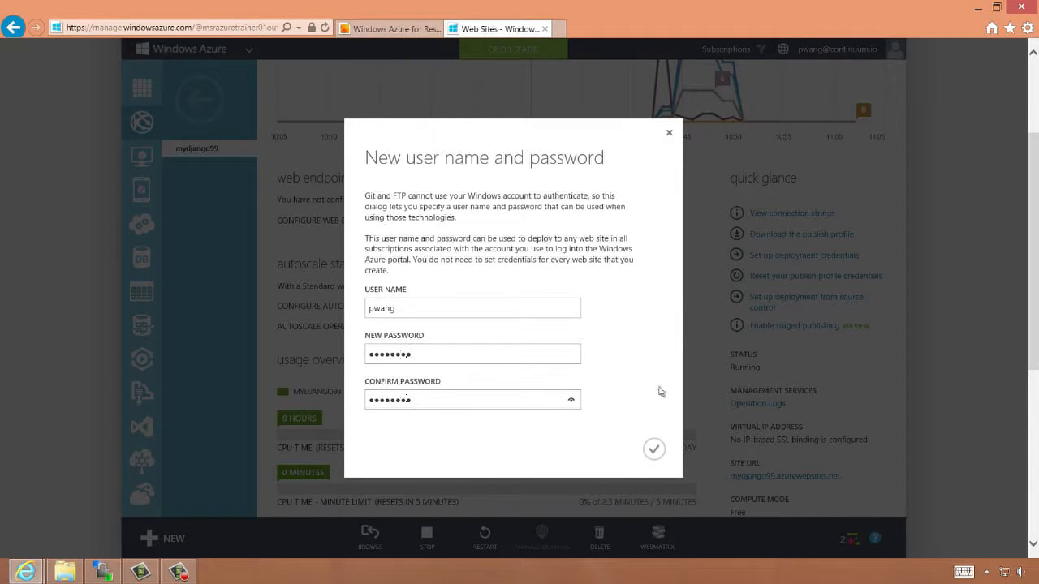
pyautogui.click(655, 448)
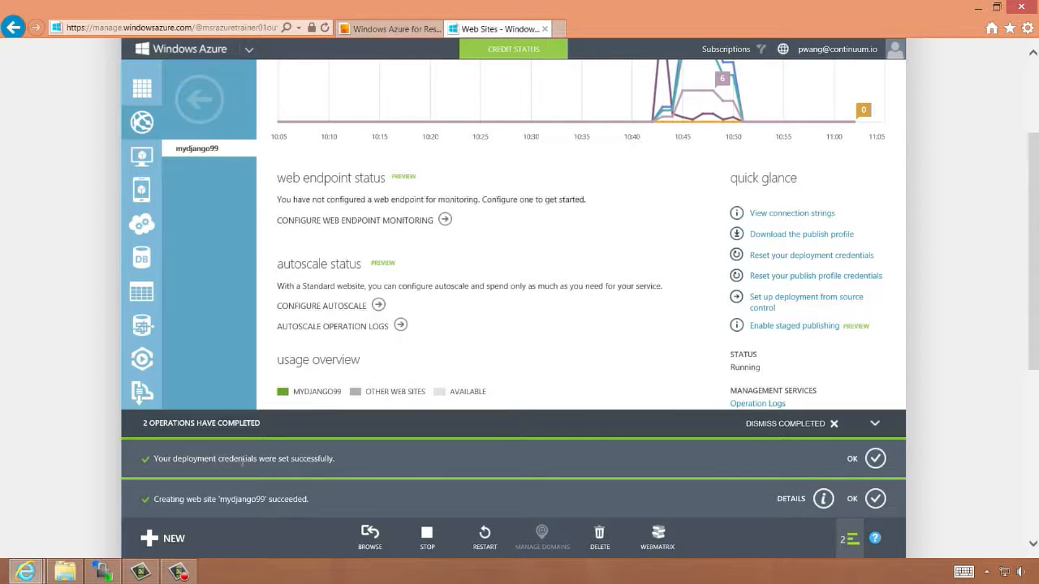
pyautogui.click(875, 459)
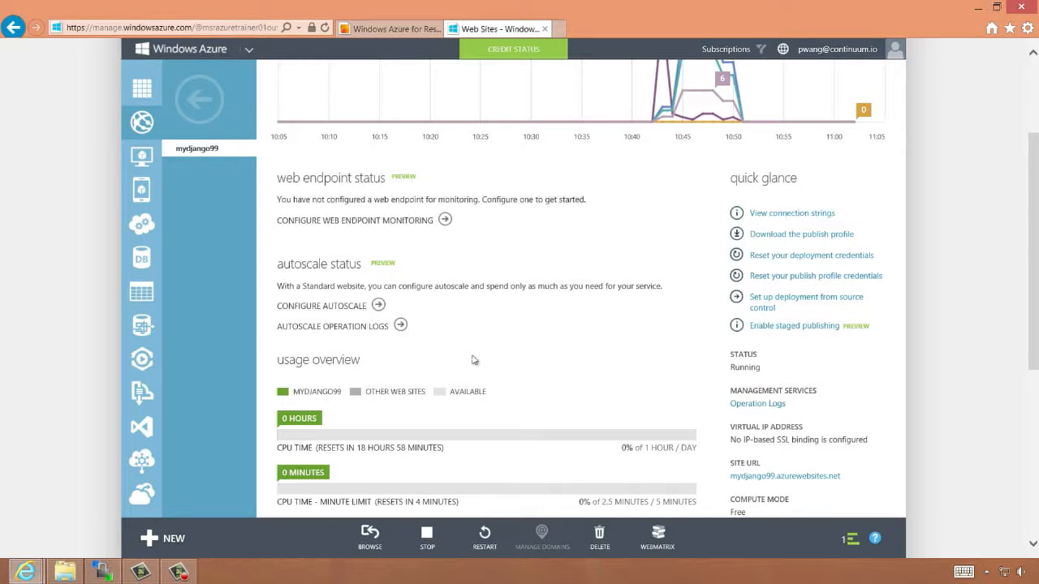
# Launch FileZilla from Windows search and move its window beside the portal
pyautogui.scroll(-2, 487, 324)
pyautogui.press('super')
pyautogui.write('file')
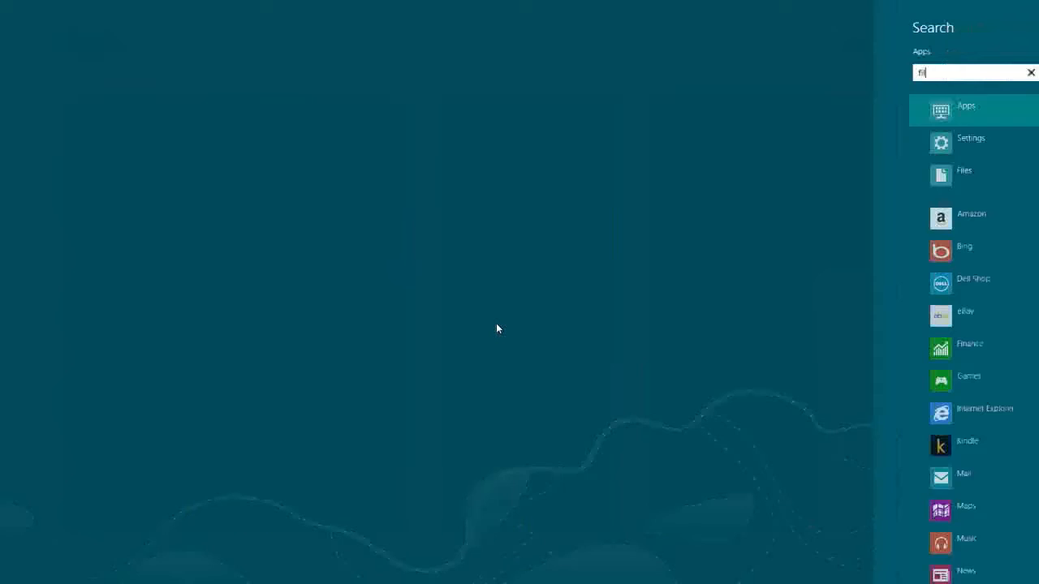
pyautogui.press('Down')
pyautogui.press('Return')
pyautogui.moveTo(605, 91); pyautogui.dragTo(464, 91)
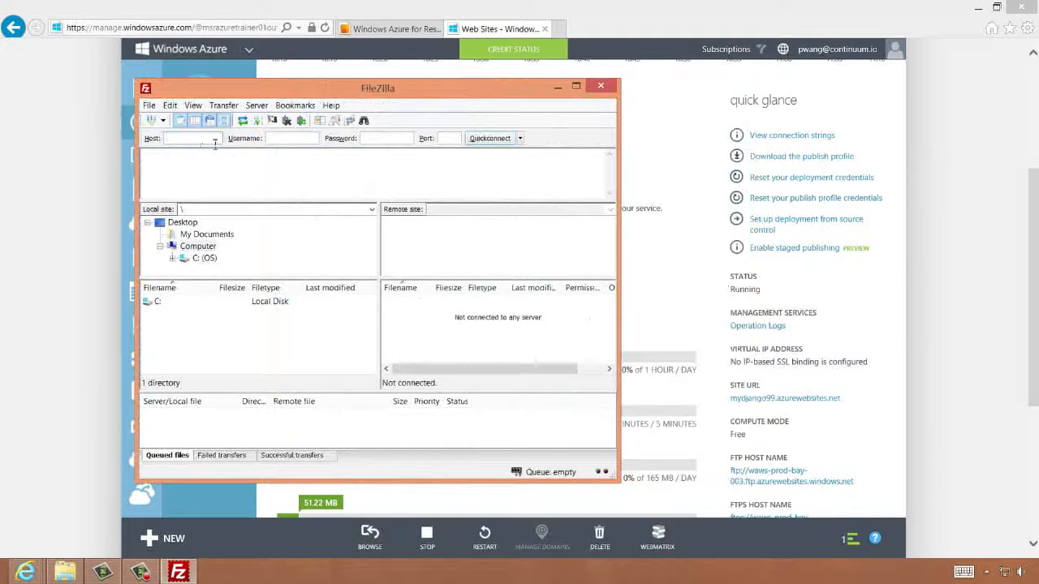
# Copy the site's FTPS host name from the dashboard into FileZilla's Host field
pyautogui.click(870, 357)
pyautogui.scroll(-5, 873, 374)
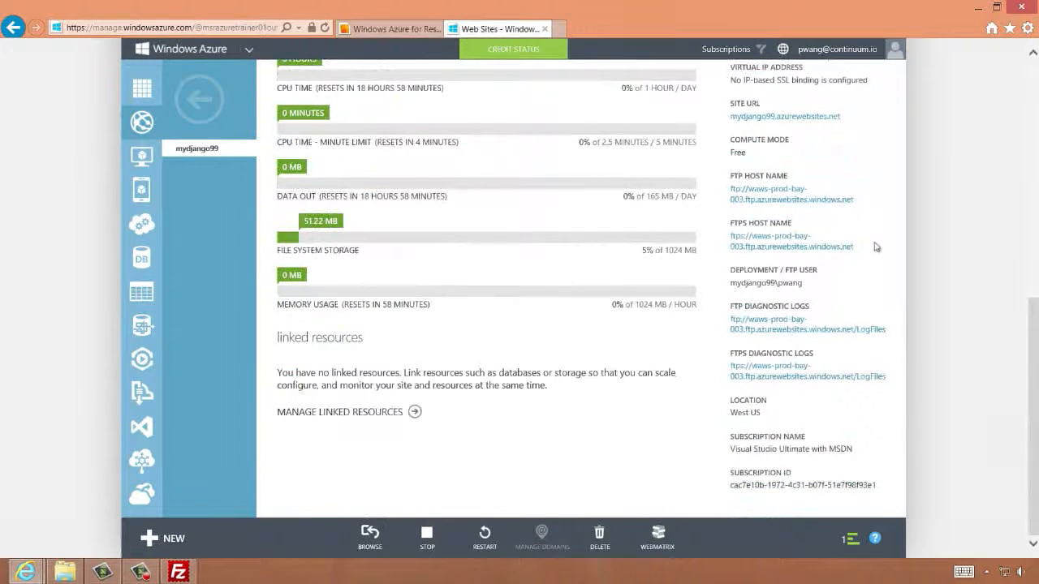
pyautogui.moveTo(861, 247); pyautogui.dragTo(732, 241)
pyautogui.hotkey('ctrl', 'c')
pyautogui.hotkey('alt', 'Tab')
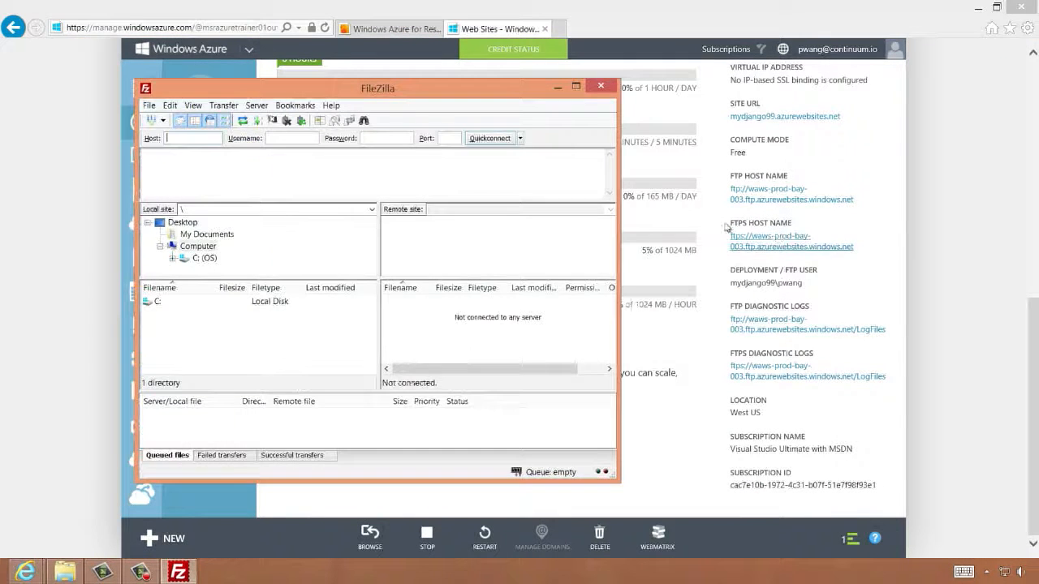
pyautogui.click(186, 138)
pyautogui.hotkey('ctrl', 'v')
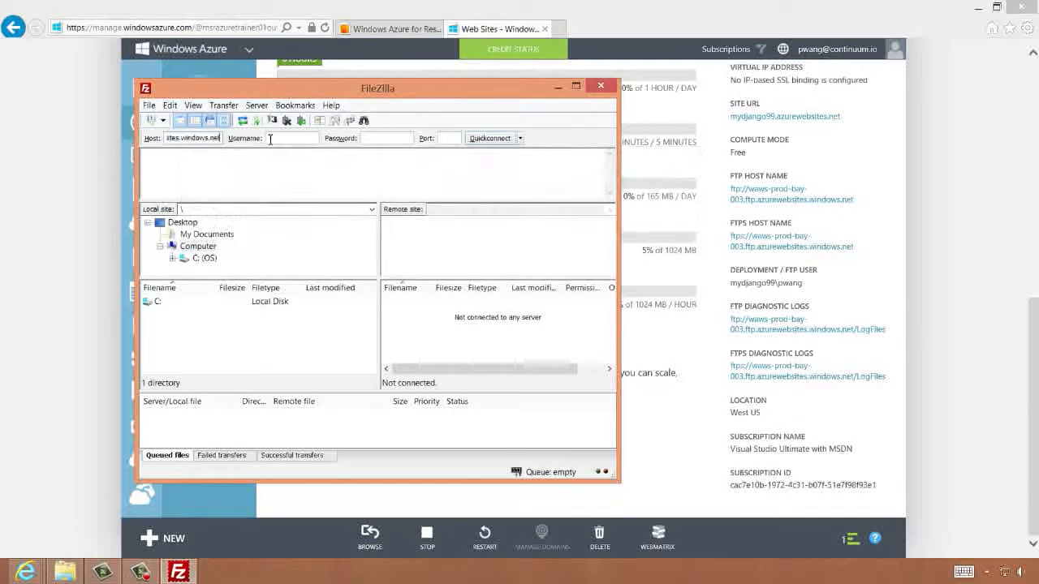
# Copy the deployment / FTP user from the dashboard into FileZilla's Username field
pyautogui.click(856, 288)
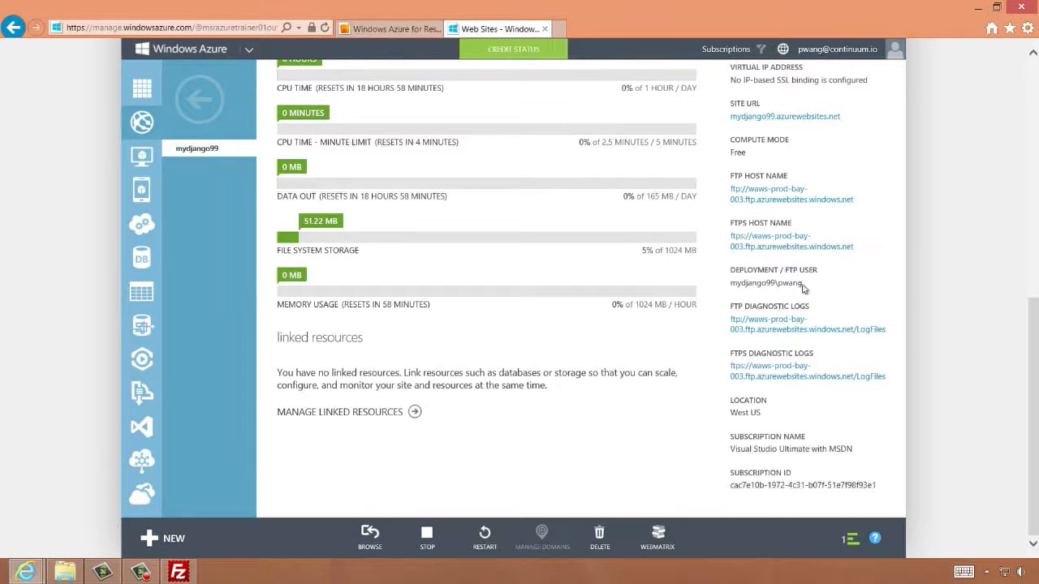
pyautogui.moveTo(803, 284); pyautogui.dragTo(741, 289)
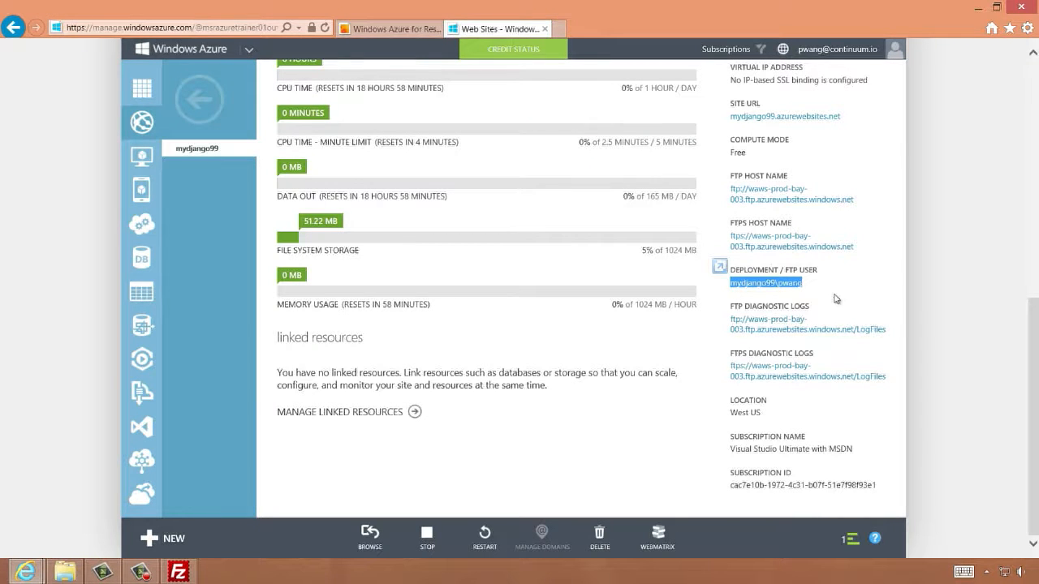
pyautogui.hotkey('alt', 'Tab')
pyautogui.hotkey('ctrl', 'v')
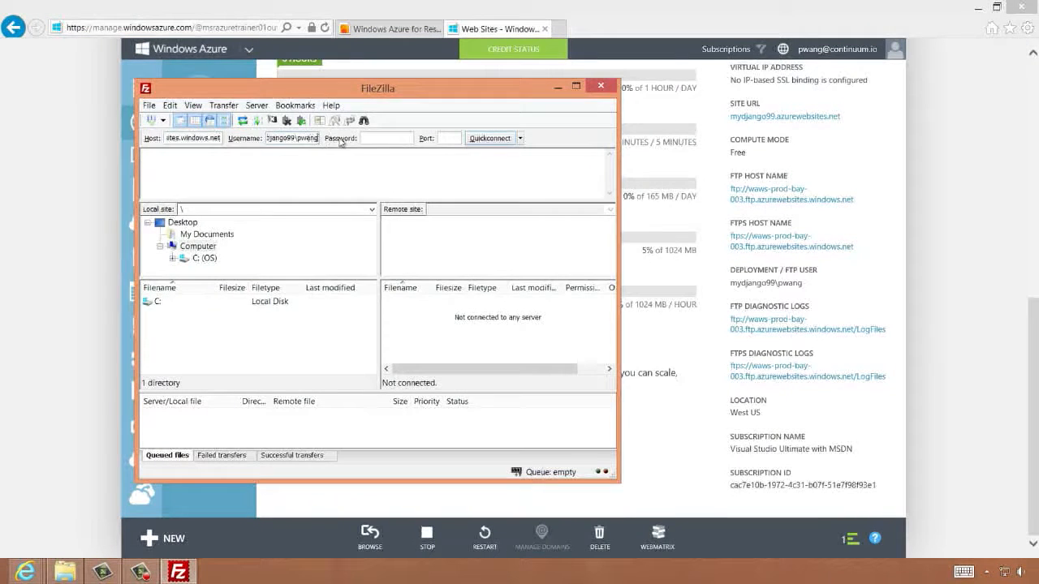
# Enter the deployment password in FileZilla and quick-connect to the Django site's FTPS host
pyautogui.write('•••••••')
pyautogui.click(490, 138)
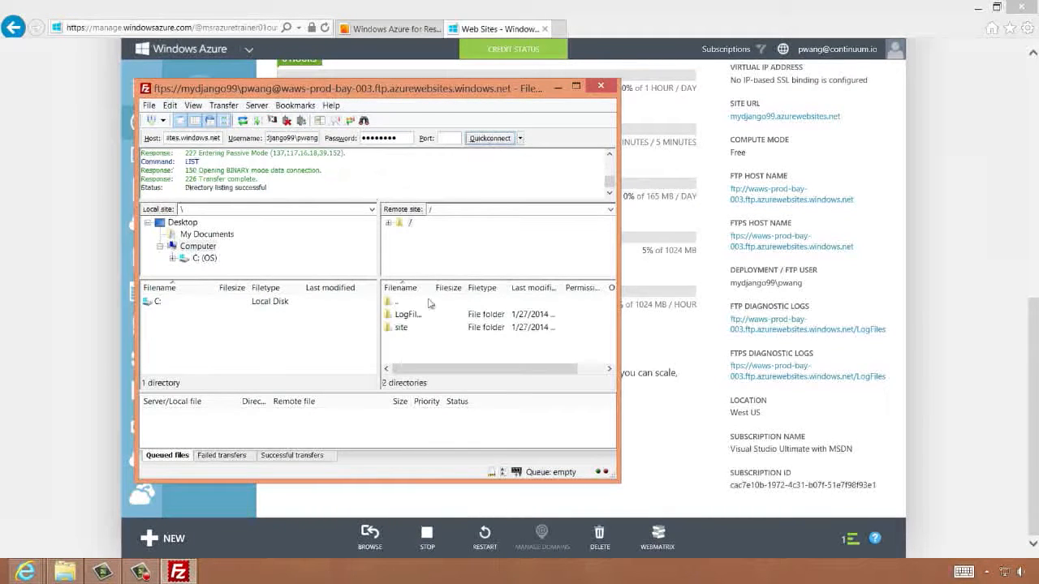
# Enlarge the FileZilla window and open the remote site folder, then its wwwroot subfolder
pyautogui.moveTo(619, 323); pyautogui.dragTo(908, 373)
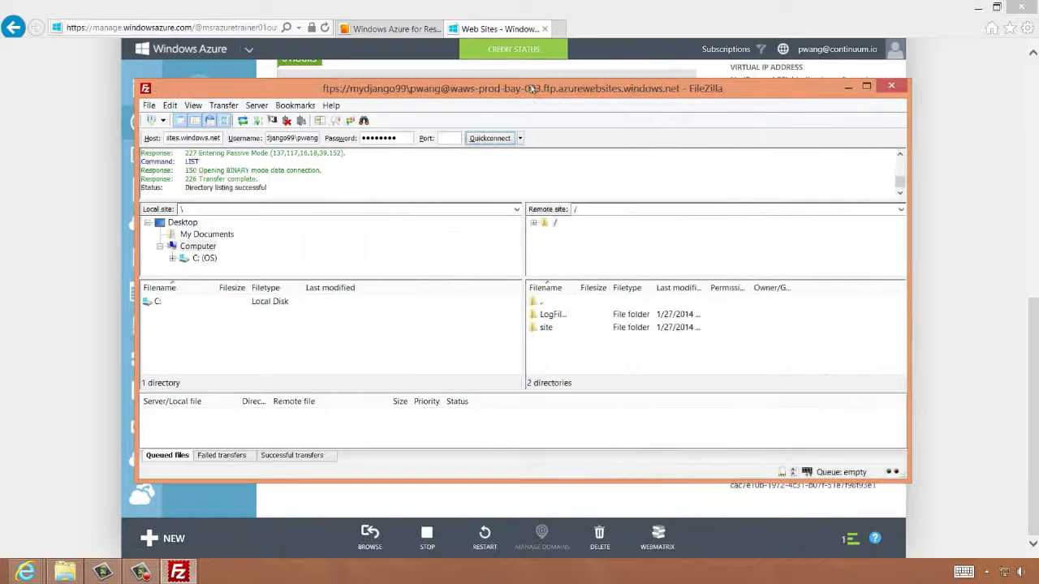
pyautogui.moveTo(531, 89); pyautogui.dragTo(531, 36)
pyautogui.moveTo(910, 429); pyautogui.dragTo(949, 543)
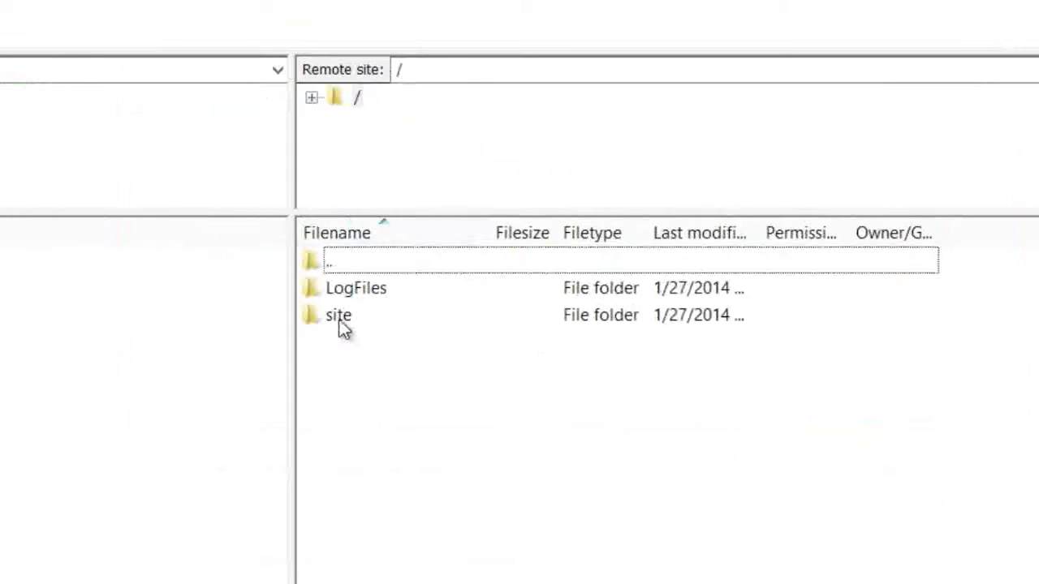
pyautogui.click(558, 276)
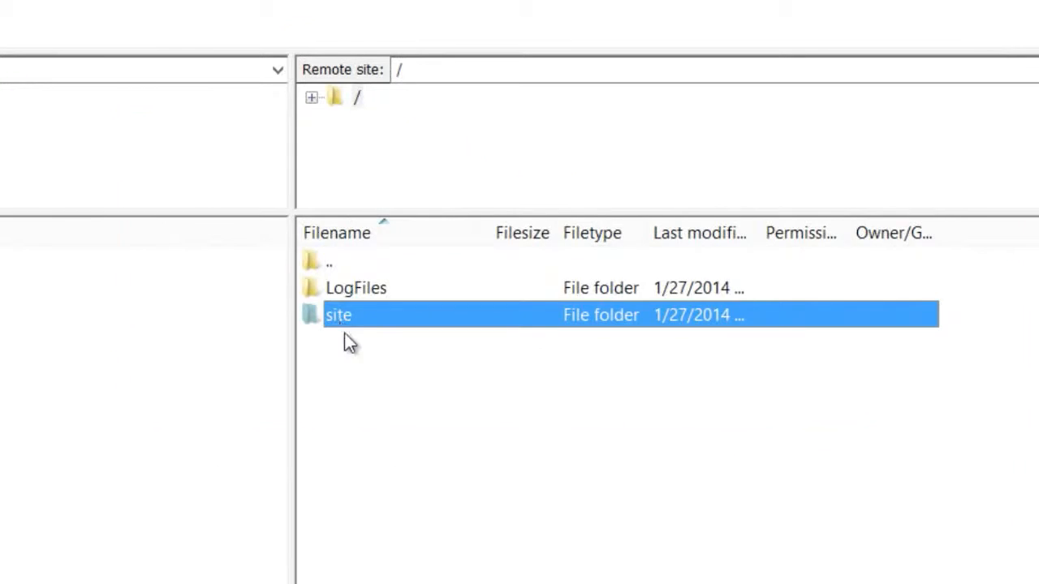
pyautogui.doubleClick(344, 326)
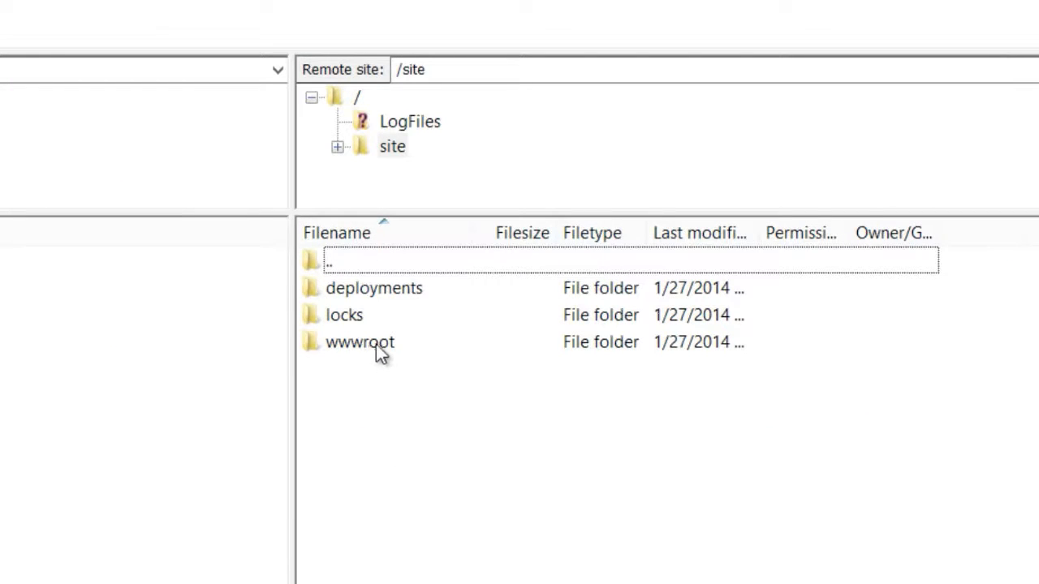
pyautogui.doubleClick(392, 347)
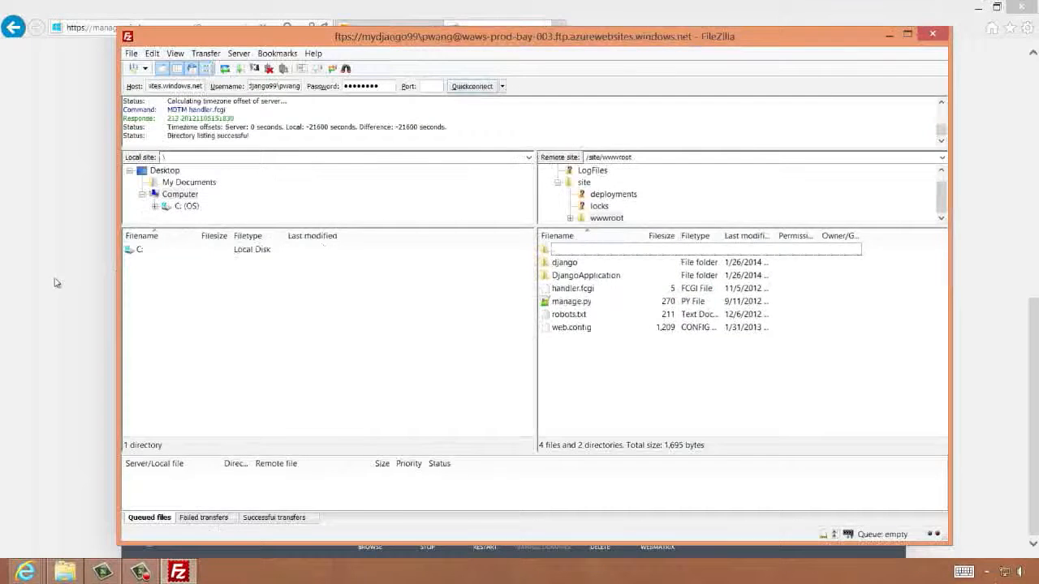
# Browse the Django site from the portal to view its default page in the browser
pyautogui.hotkey('alt', 'Tab')
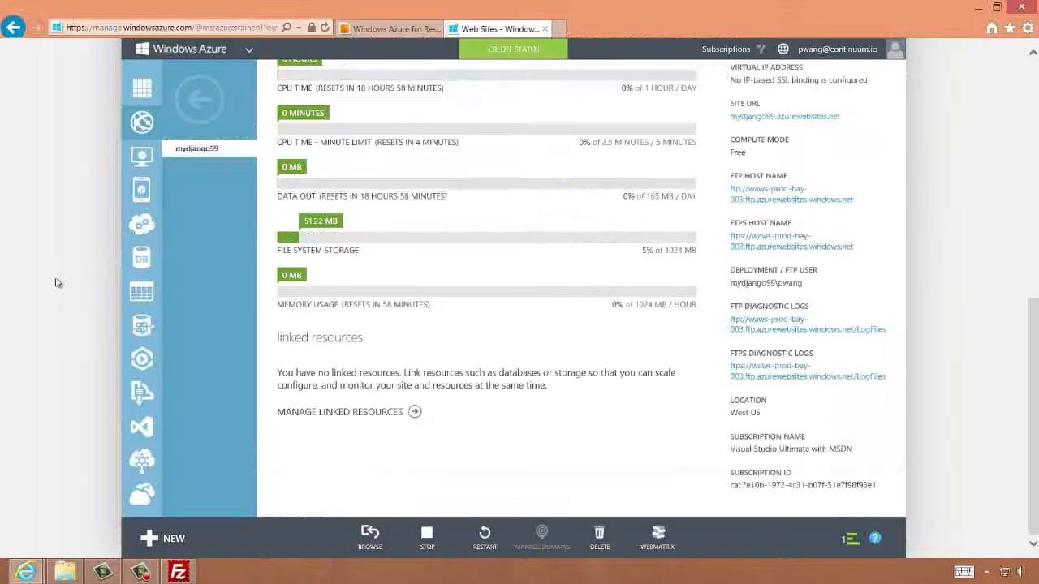
pyautogui.click(370, 537)
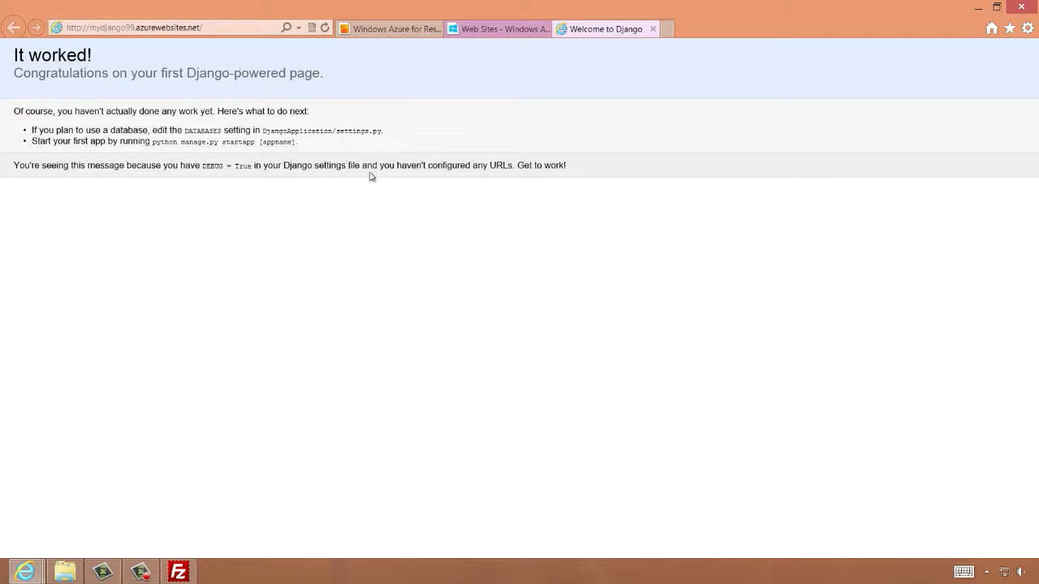
pyautogui.hotkey('alt', 'Tab')
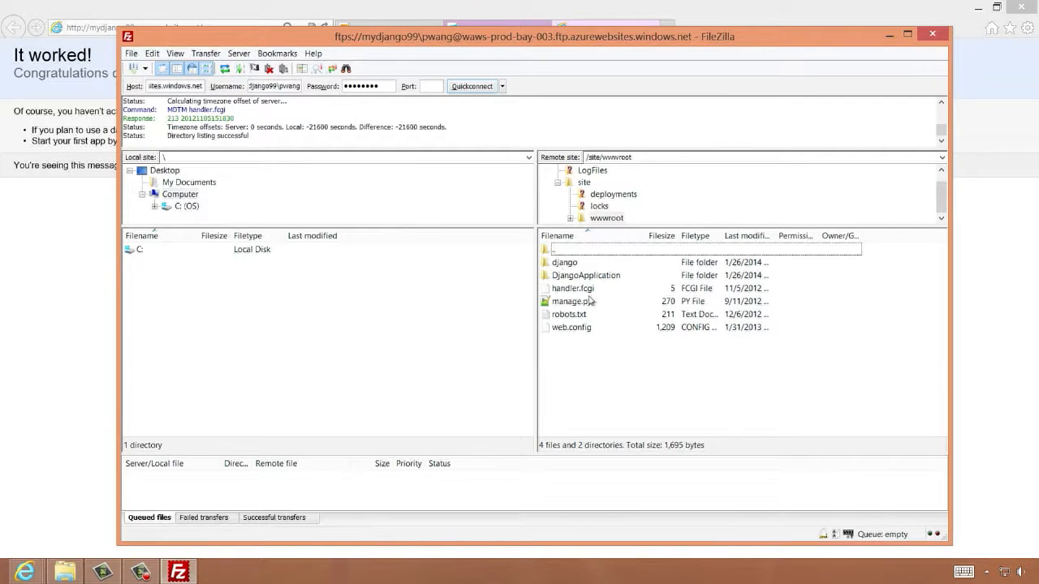
pyautogui.click(55, 301)
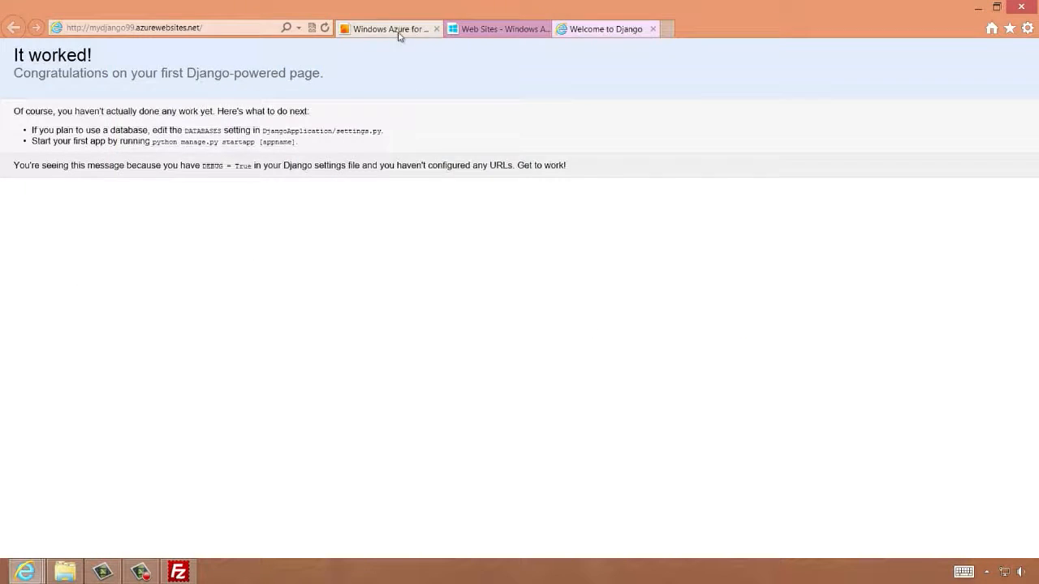
# Open the training course folders in File Explorer and browse Exercise02's Begin and End DjangoApplication folders
pyautogui.click(399, 32)
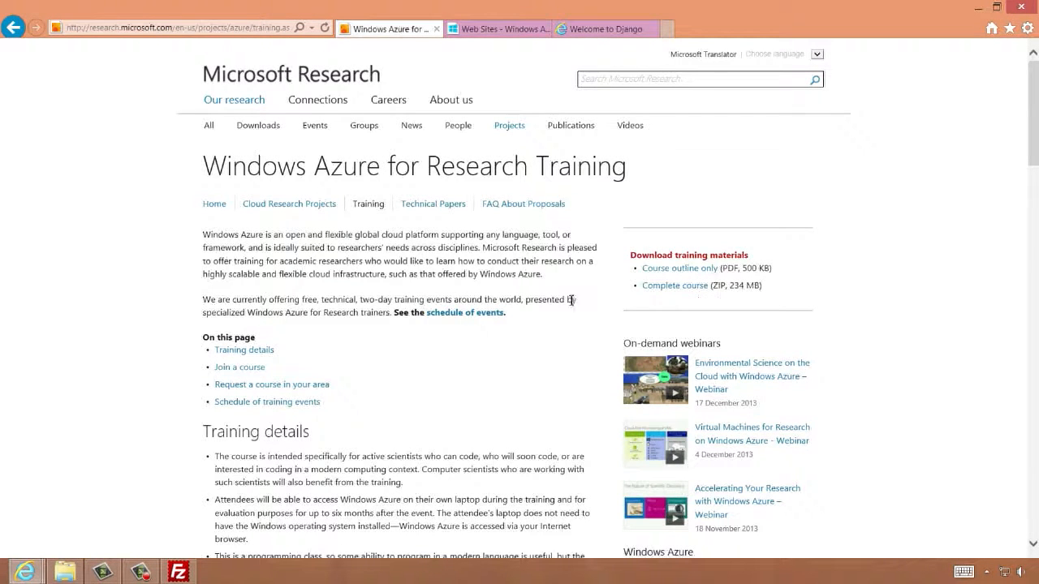
pyautogui.click(65, 572)
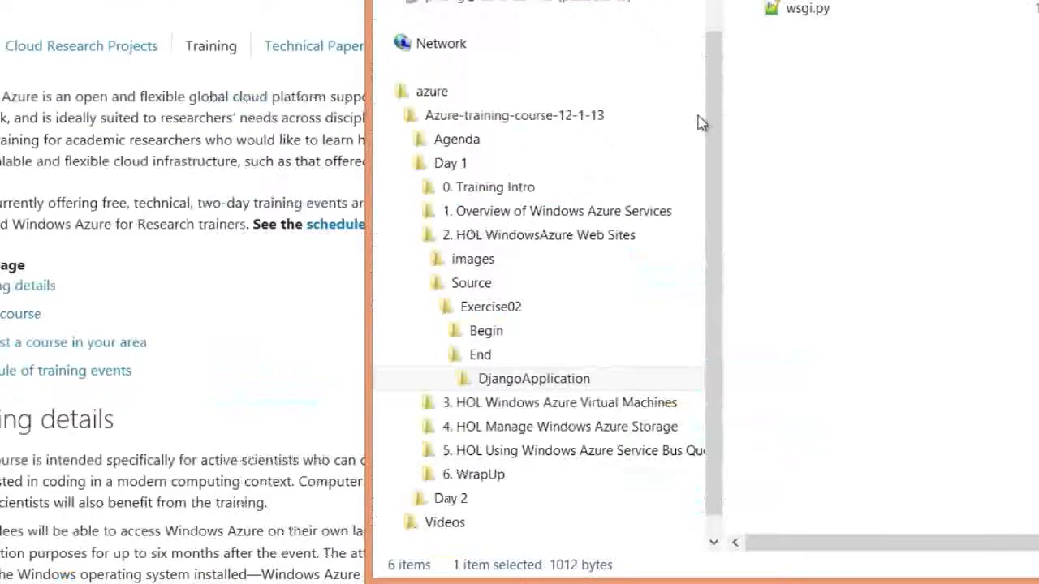
pyautogui.click(486, 307)
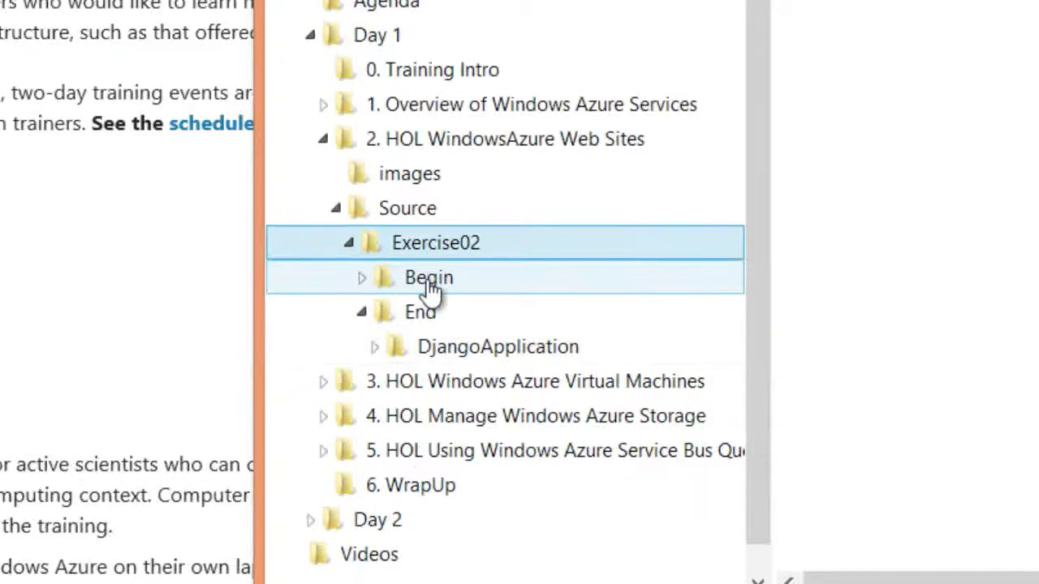
pyautogui.click(428, 286)
pyautogui.click(362, 278)
pyautogui.click(502, 312)
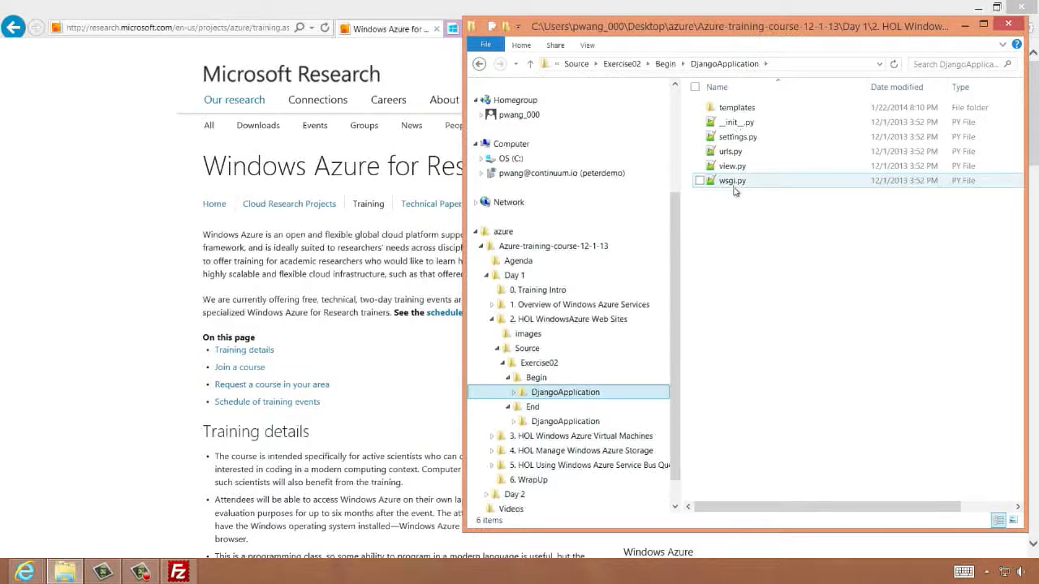
pyautogui.moveTo(675, 203); pyautogui.dragTo(676, 223)
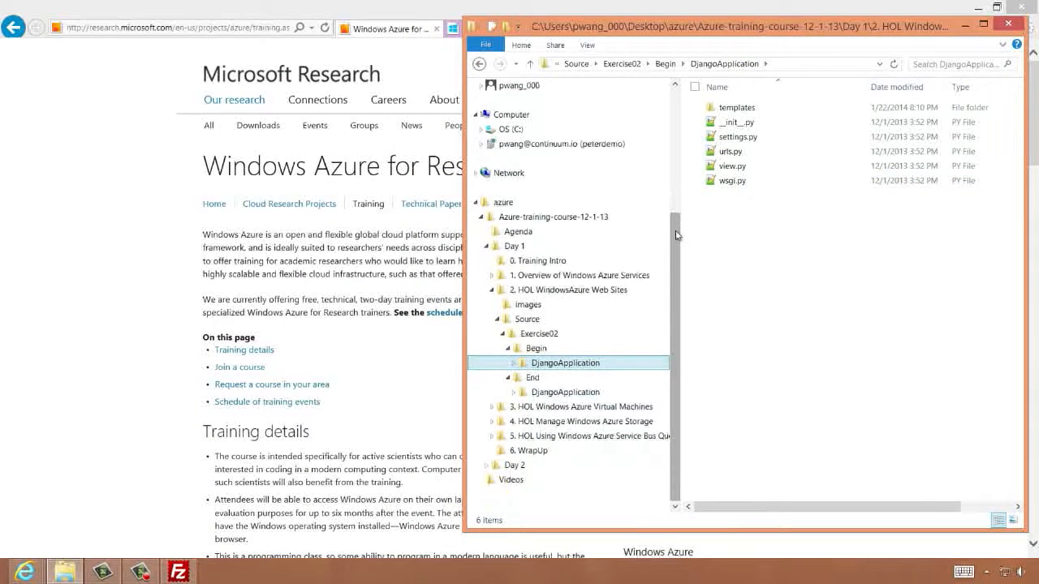
pyautogui.click(550, 393)
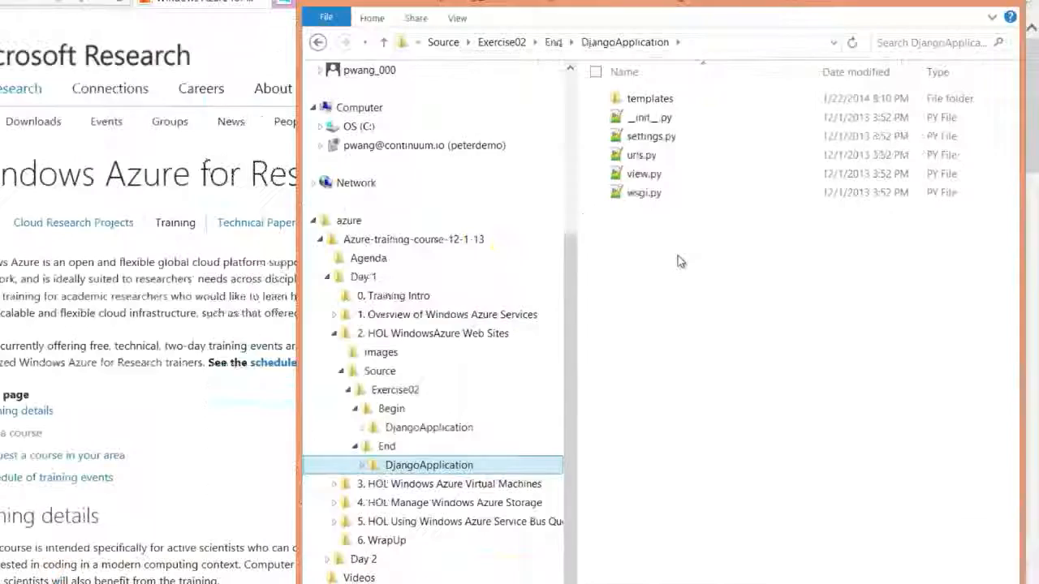
# Examine the contents of the End DjangoApplication folder and its templates subfolder
pyautogui.click(235, 528)
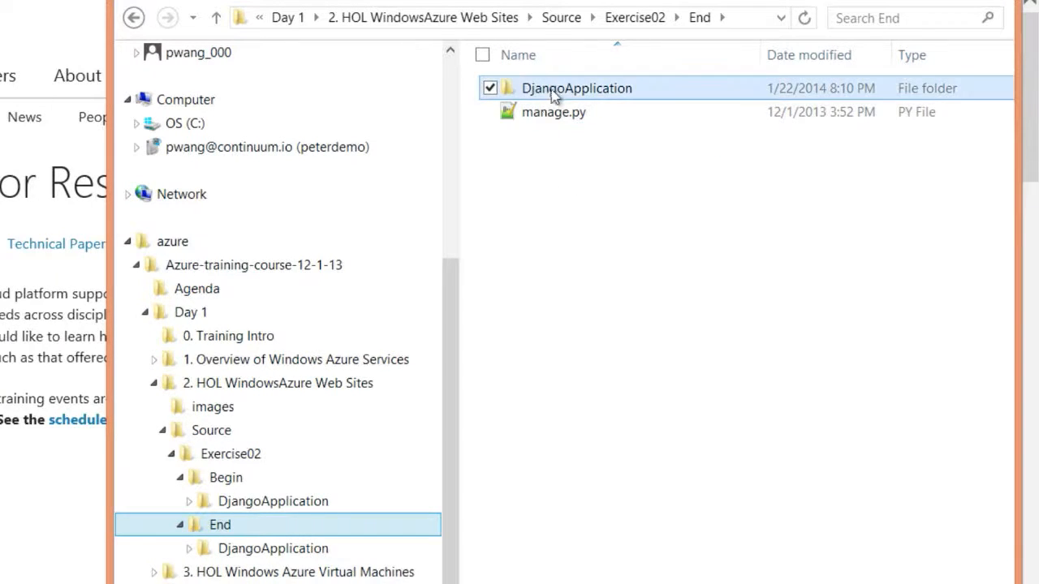
pyautogui.doubleClick(634, 89)
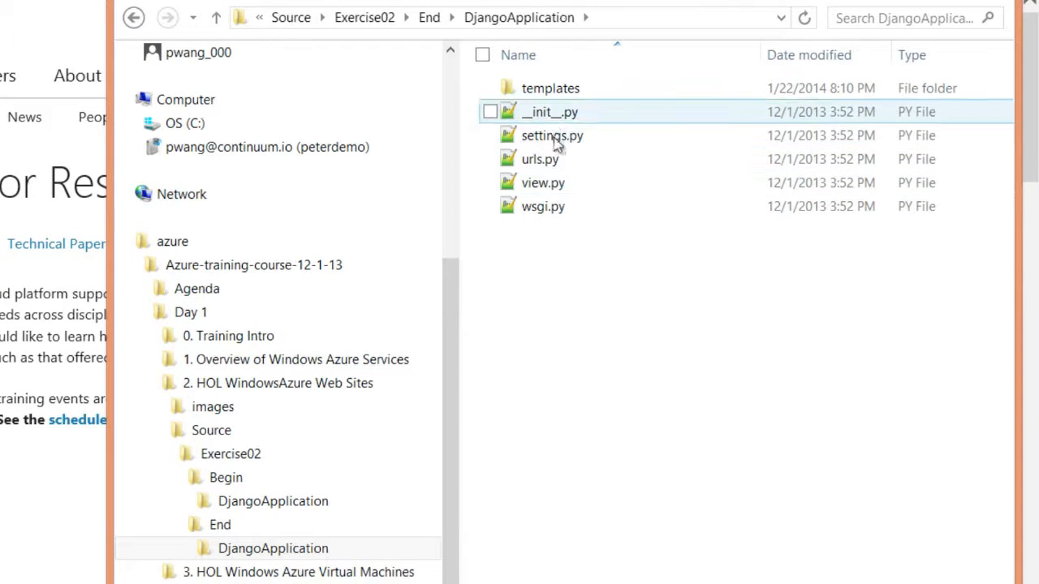
pyautogui.doubleClick(550, 91)
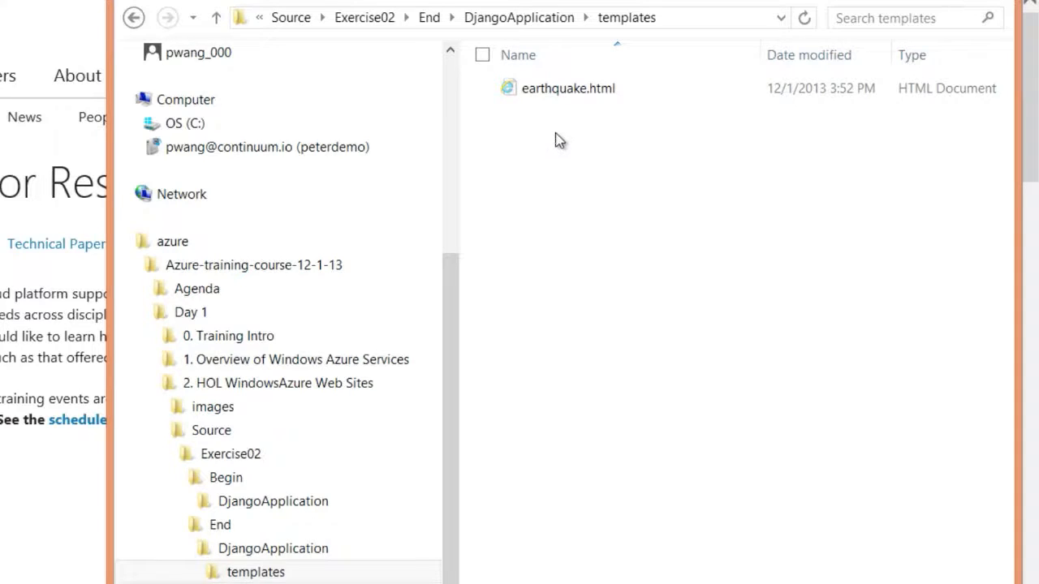
pyautogui.hotkey('alt', 'Left')
pyautogui.click(546, 115)
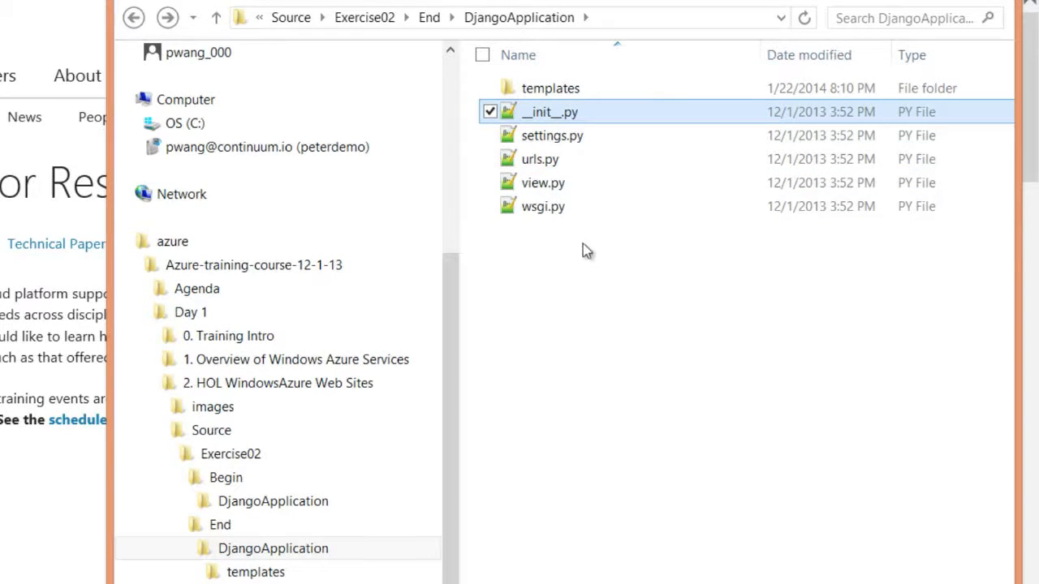
pyautogui.click(577, 136)
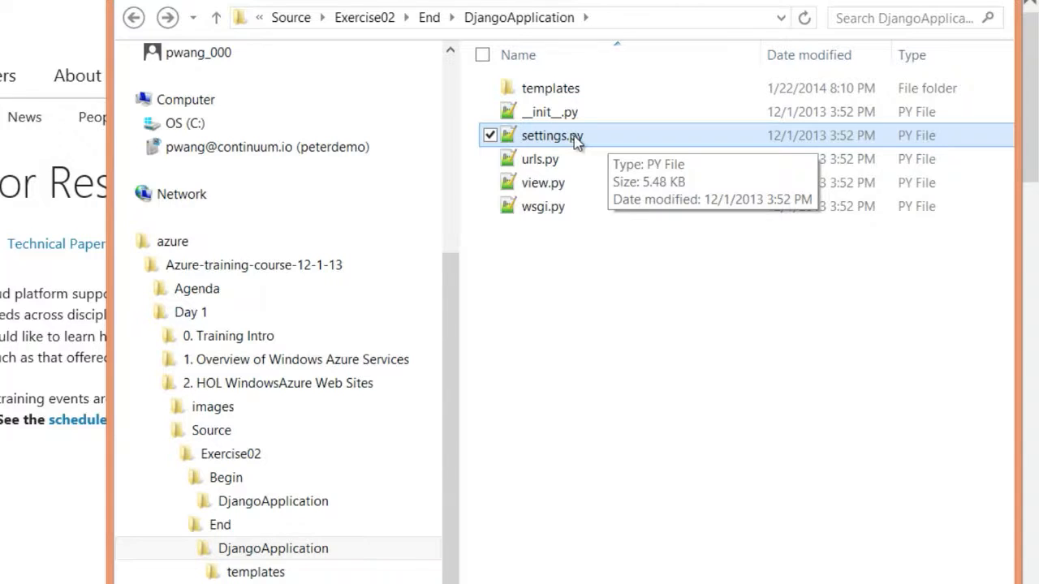
# Open settings.py with Notepad++ and scroll through it to review the TEMPLATE_DIRS setting
pyautogui.rightClick(574, 139)
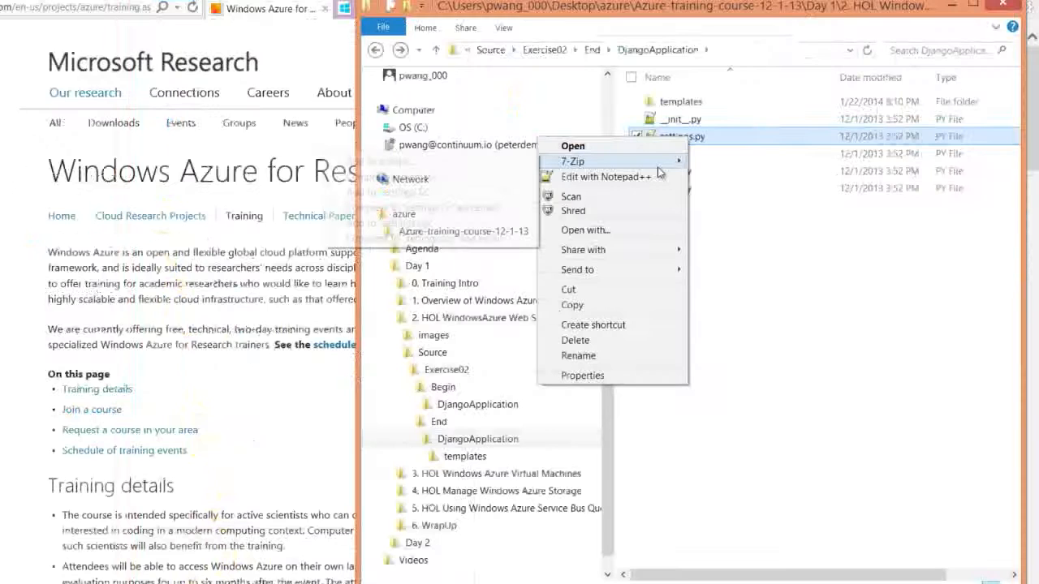
pyautogui.click(462, 189)
pyautogui.moveTo(522, 362); pyautogui.dragTo(538, 473)
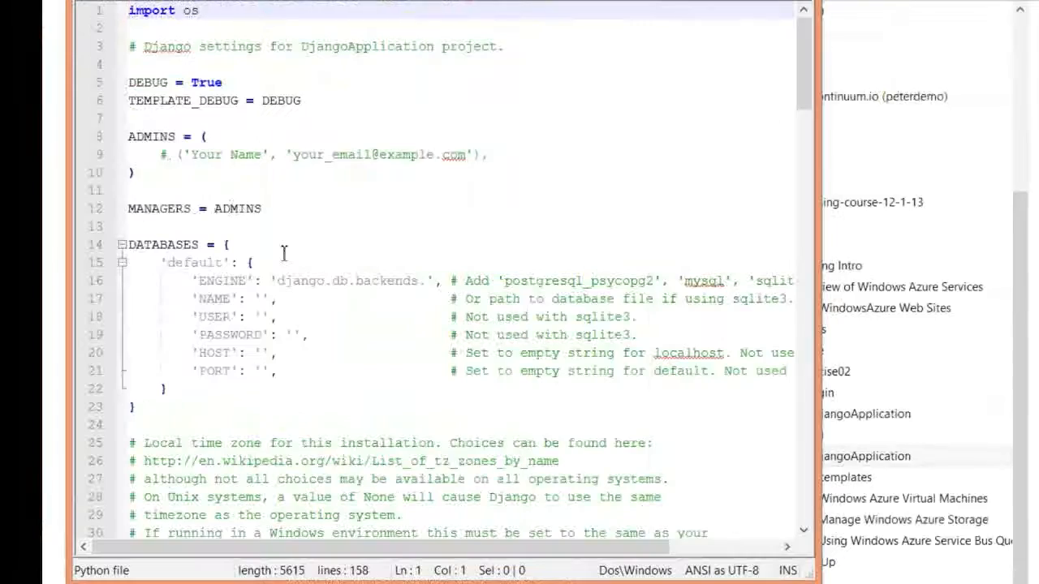
pyautogui.scroll(-9, 256, 213)
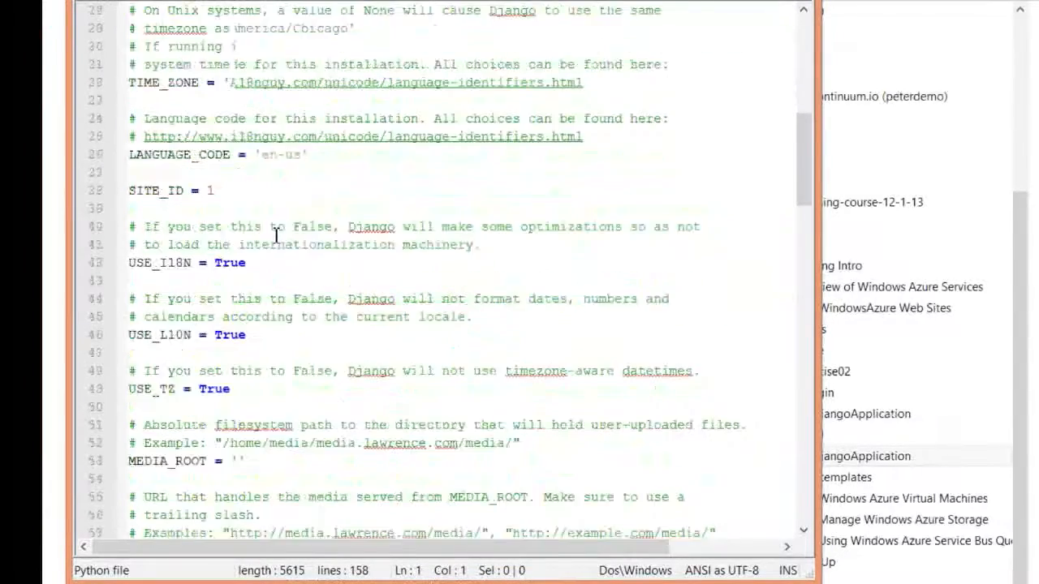
pyautogui.scroll(-14, 276, 235)
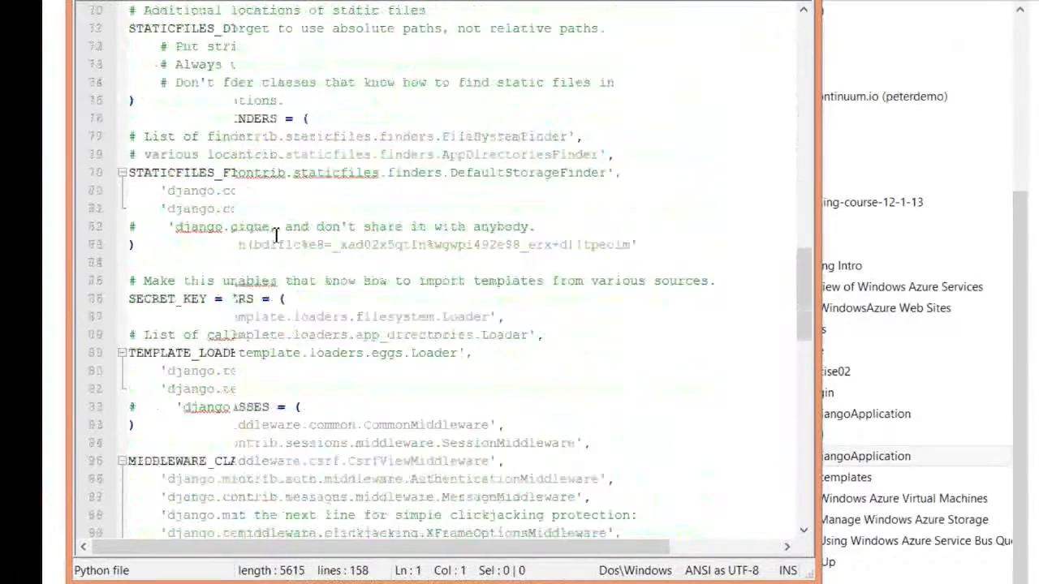
pyautogui.scroll(-10, 276, 236)
pyautogui.moveTo(128, 189); pyautogui.dragTo(292, 289)
pyautogui.click(292, 288)
pyautogui.click(163, 262)
pyautogui.moveTo(163, 262); pyautogui.dragTo(743, 264)
pyautogui.click(742, 265)
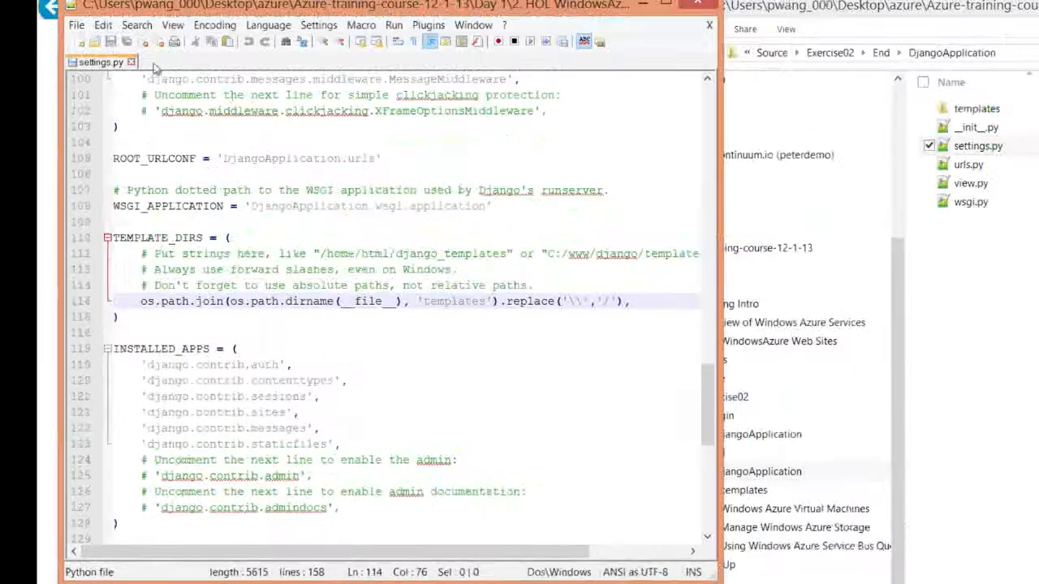
# Close settings.py and open view.py in Notepad++, enlarging the editor window
pyautogui.click(133, 63)
pyautogui.moveTo(971, 184); pyautogui.dragTo(540, 185)
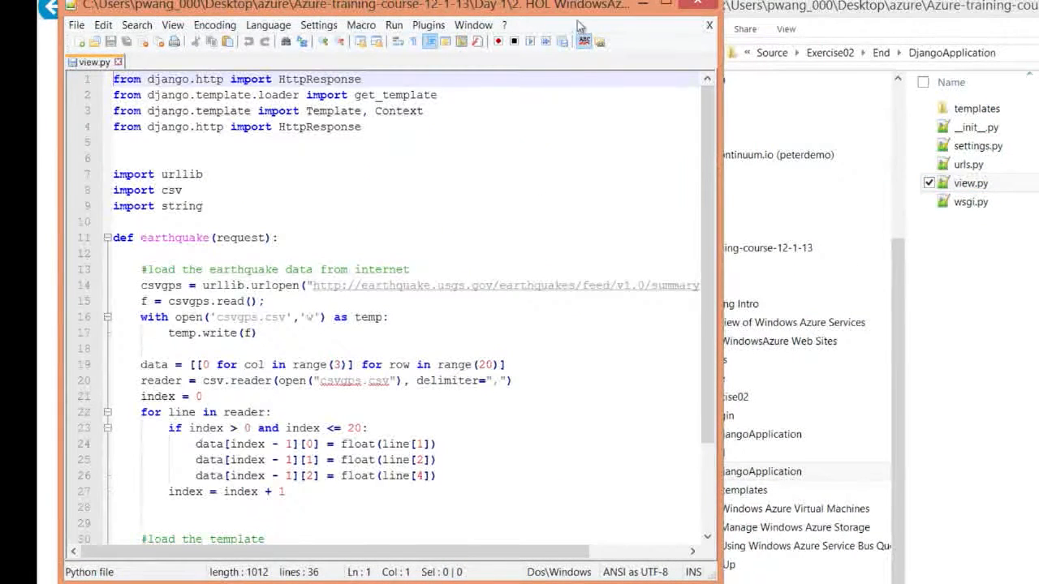
pyautogui.moveTo(580, 6); pyautogui.dragTo(576, 0)
pyautogui.moveTo(711, 570); pyautogui.dragTo(921, 583)
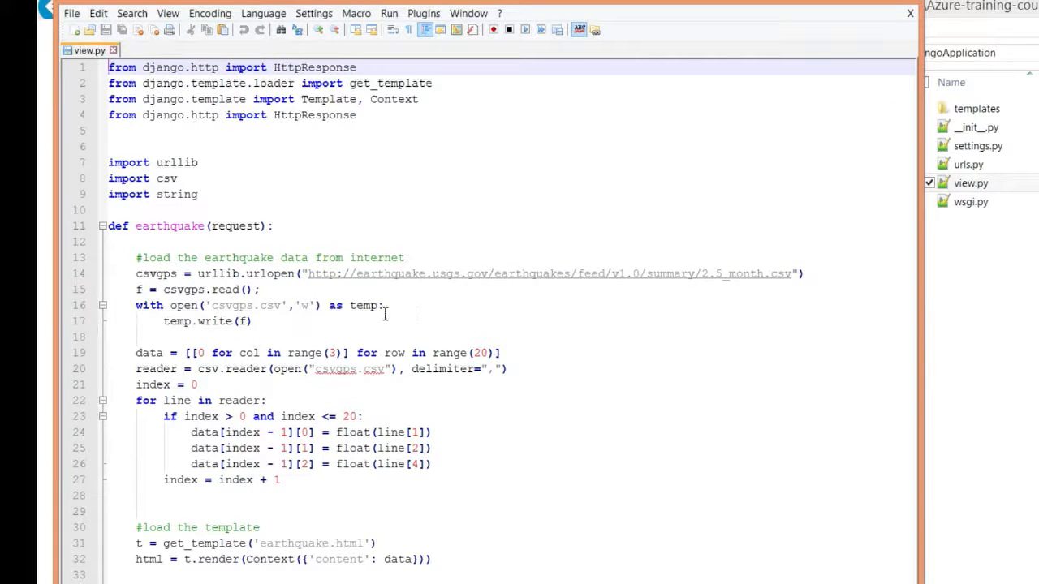
# Review the earthquake function in view.py, highlighting the data download, CSV parsing, template rendering and return lines
pyautogui.moveTo(275, 327); pyautogui.dragTo(158, 323)
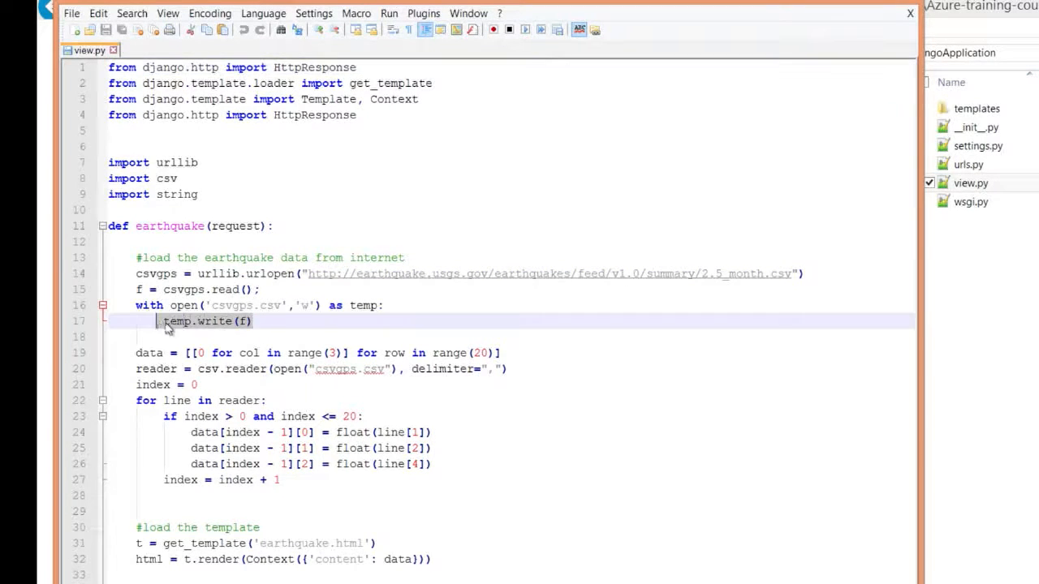
pyautogui.click(289, 339)
pyautogui.moveTo(129, 355); pyautogui.dragTo(520, 377)
pyautogui.click(511, 384)
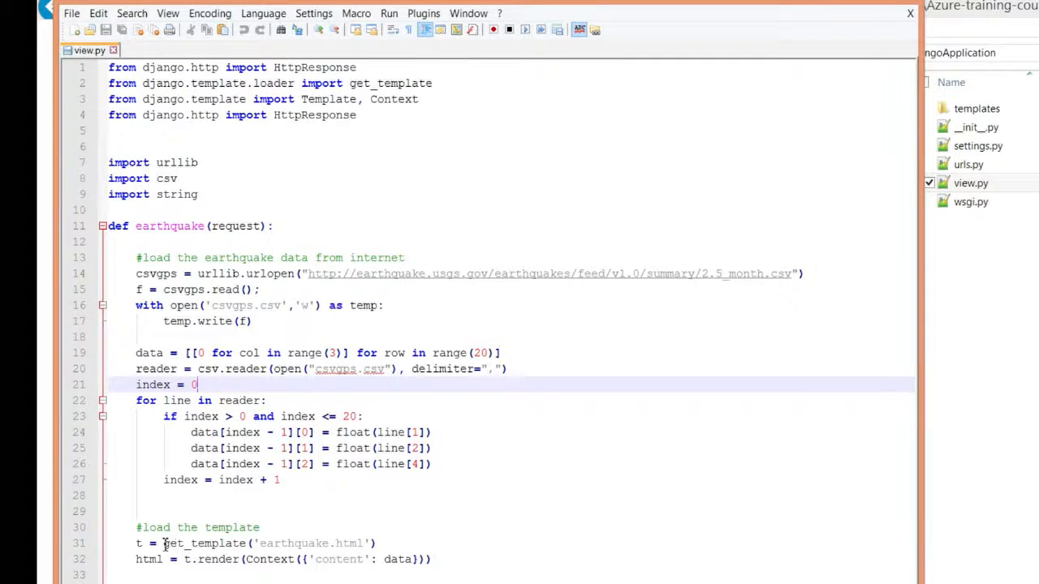
pyautogui.moveTo(165, 544); pyautogui.dragTo(304, 545)
pyautogui.click(352, 544)
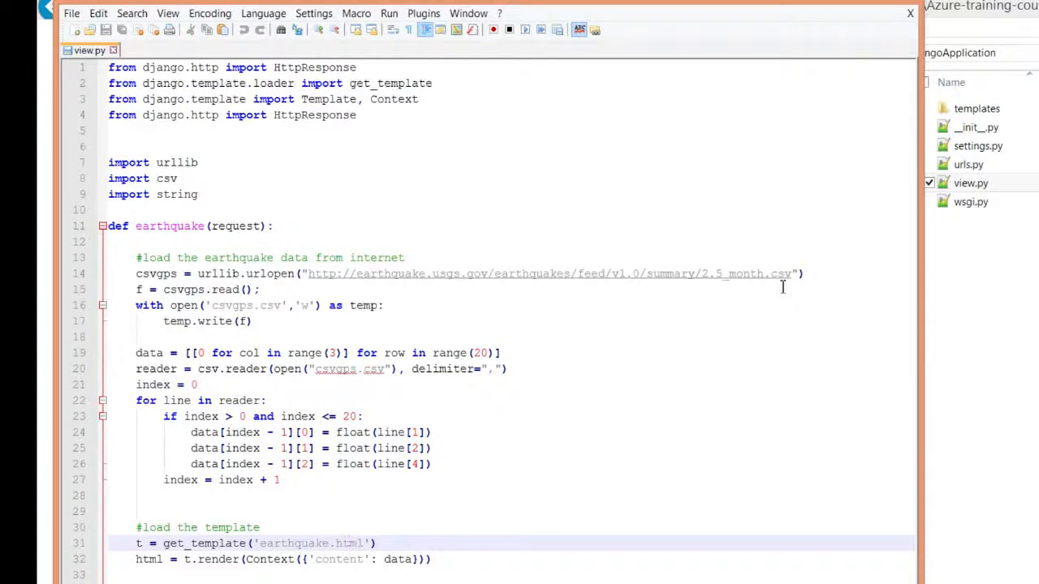
pyautogui.moveTo(193, 559); pyautogui.dragTo(242, 559)
pyautogui.click(319, 566)
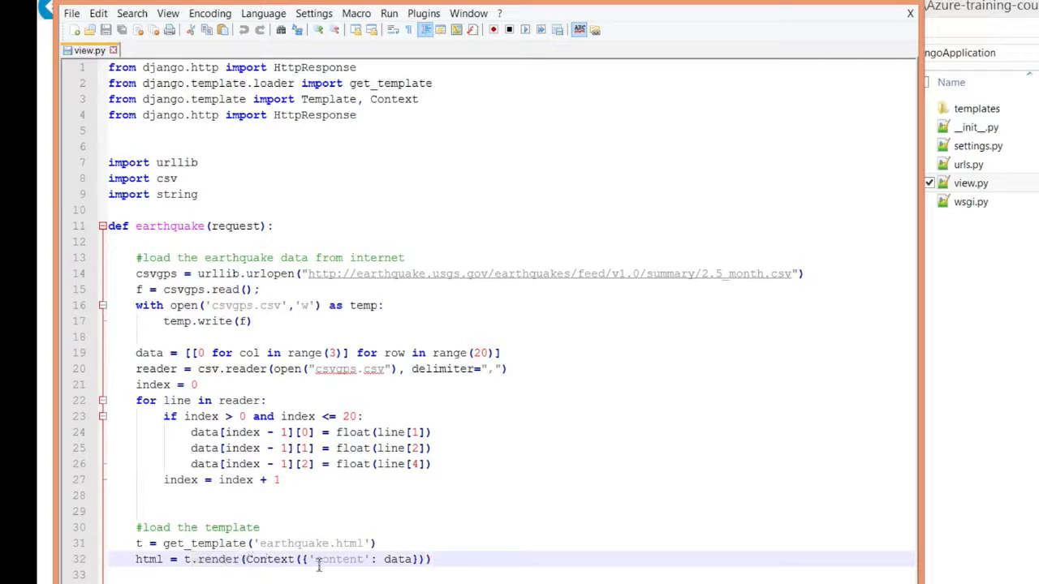
pyautogui.doubleClick(397, 559)
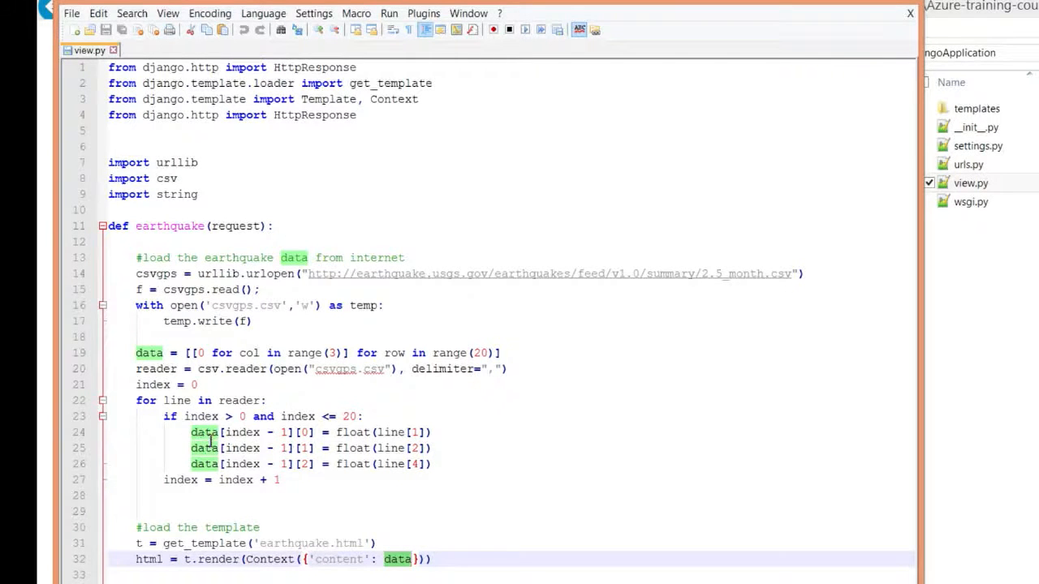
pyautogui.click(266, 524)
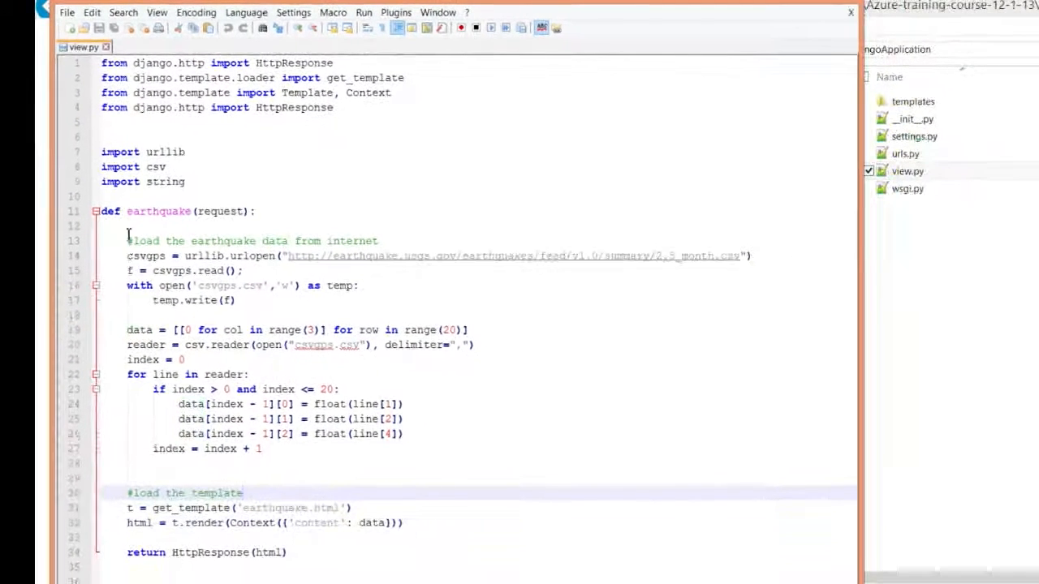
pyautogui.moveTo(172, 552); pyautogui.dragTo(261, 553)
pyautogui.click(297, 552)
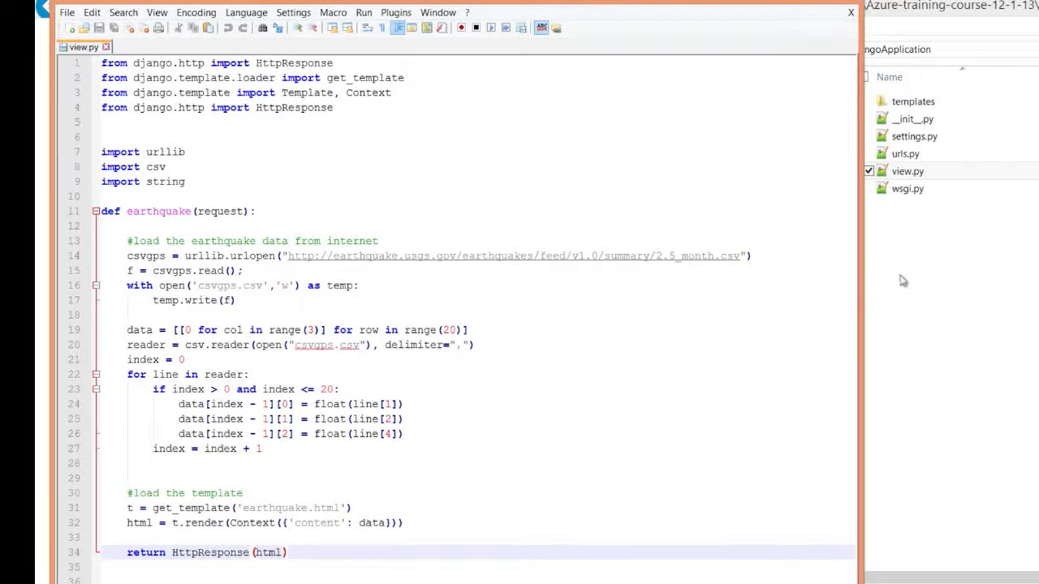
# Open urls.py and review the earthquake URL pattern and the import of the earthquake view
pyautogui.doubleClick(904, 153)
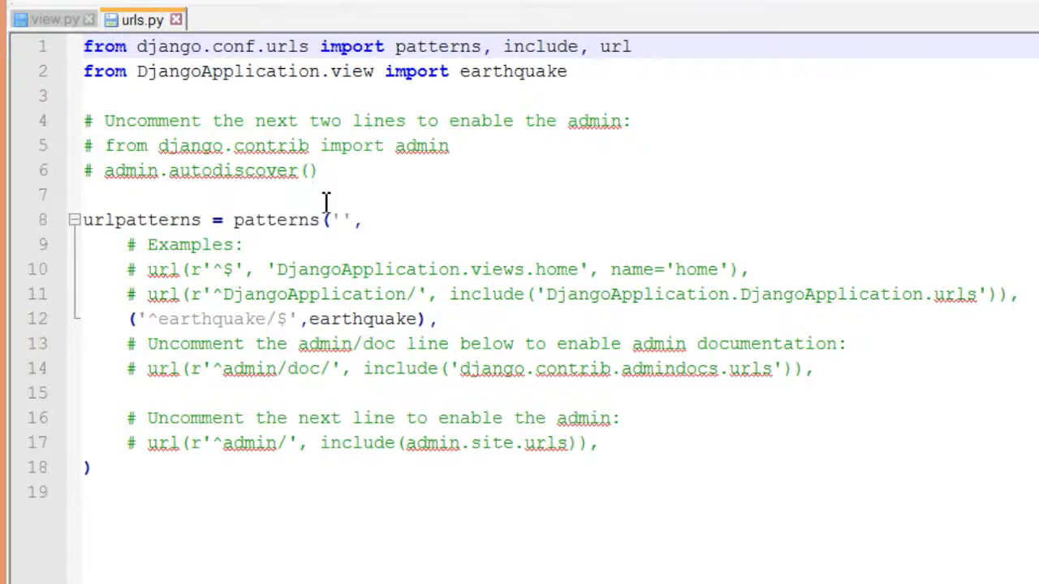
pyautogui.moveTo(129, 319); pyautogui.dragTo(399, 319)
pyautogui.click(427, 319)
pyautogui.moveTo(138, 319); pyautogui.dragTo(170, 319)
pyautogui.click(275, 318)
pyautogui.click(308, 319)
pyautogui.doubleClick(326, 319)
pyautogui.click(443, 319)
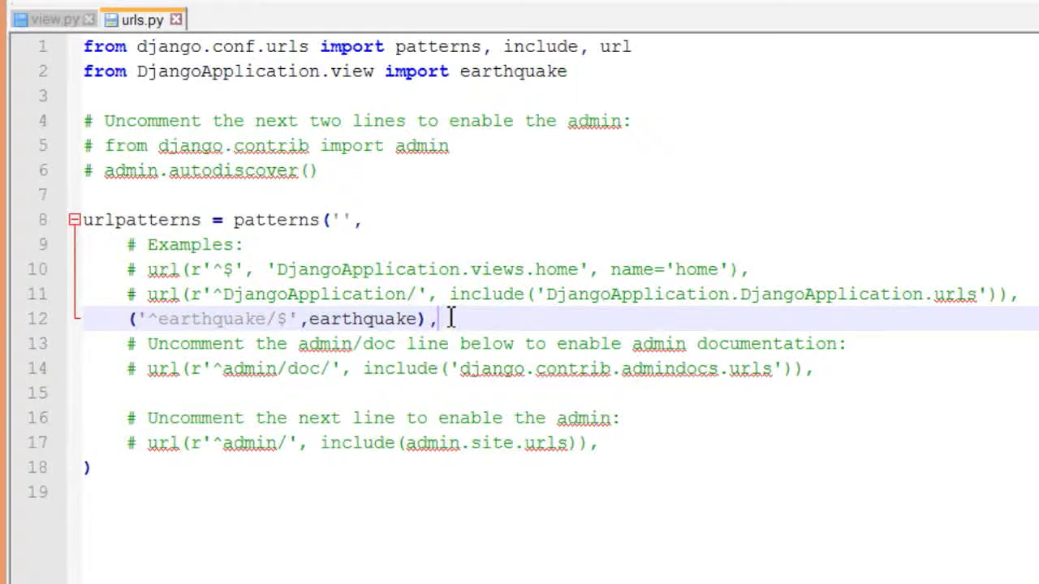
pyautogui.moveTo(579, 71); pyautogui.dragTo(103, 91)
pyautogui.click(424, 241)
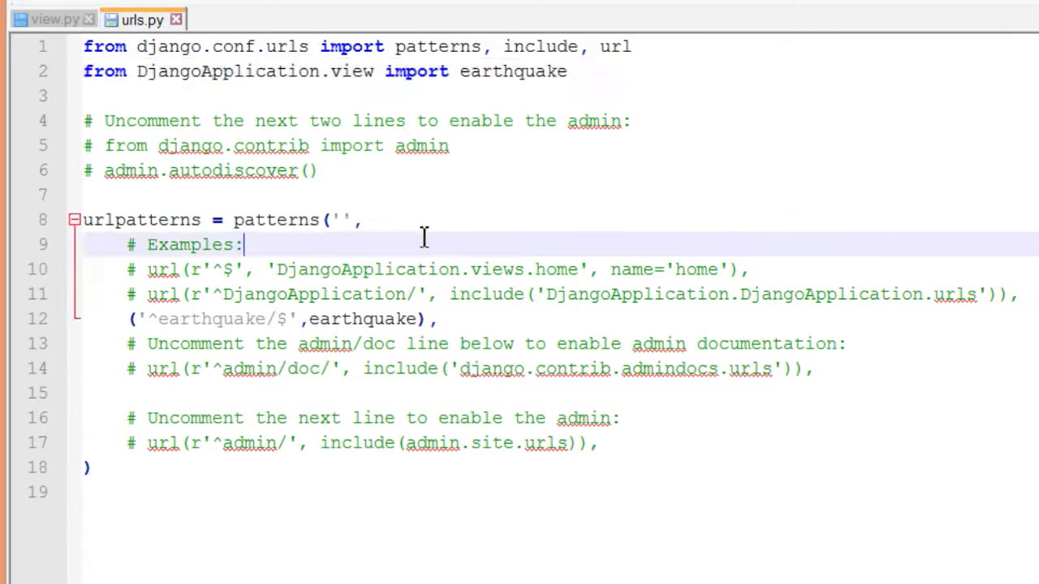
# Open earthquake.html from the templates folder in Notepad++ and enlarge the editor window
pyautogui.click(770, 186)
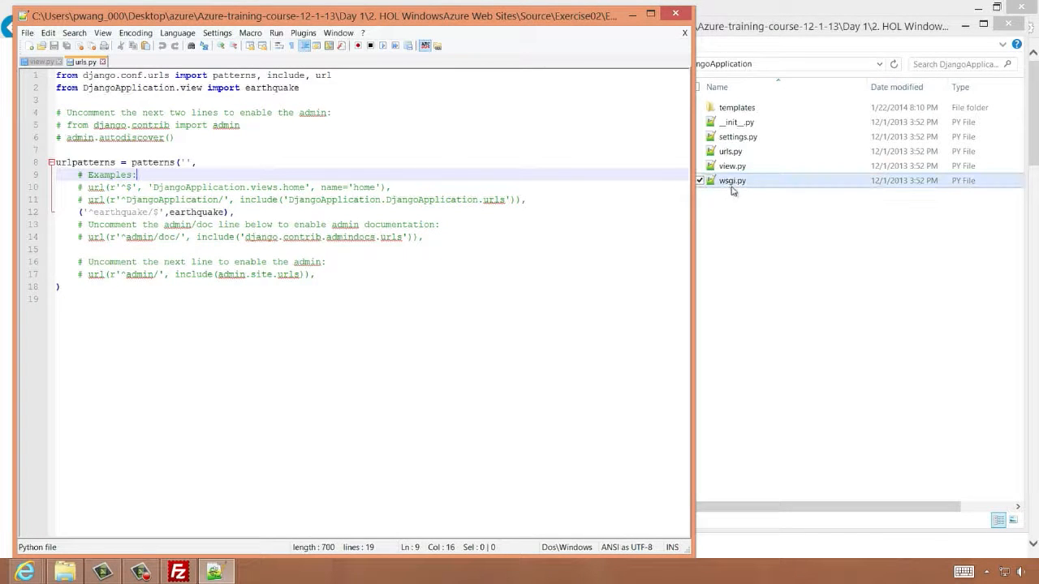
pyautogui.doubleClick(735, 107)
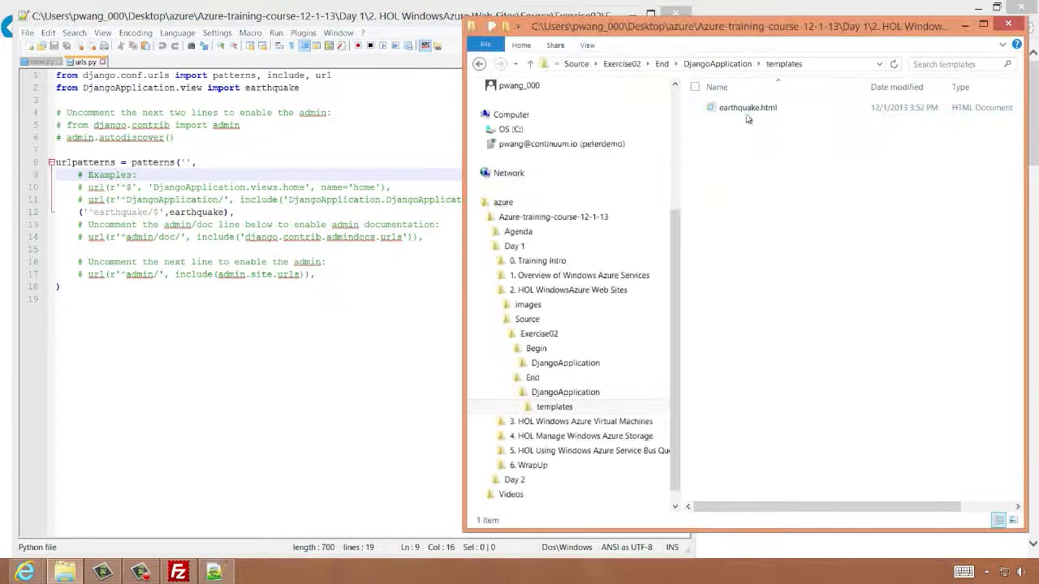
pyautogui.moveTo(752, 111); pyautogui.dragTo(396, 159)
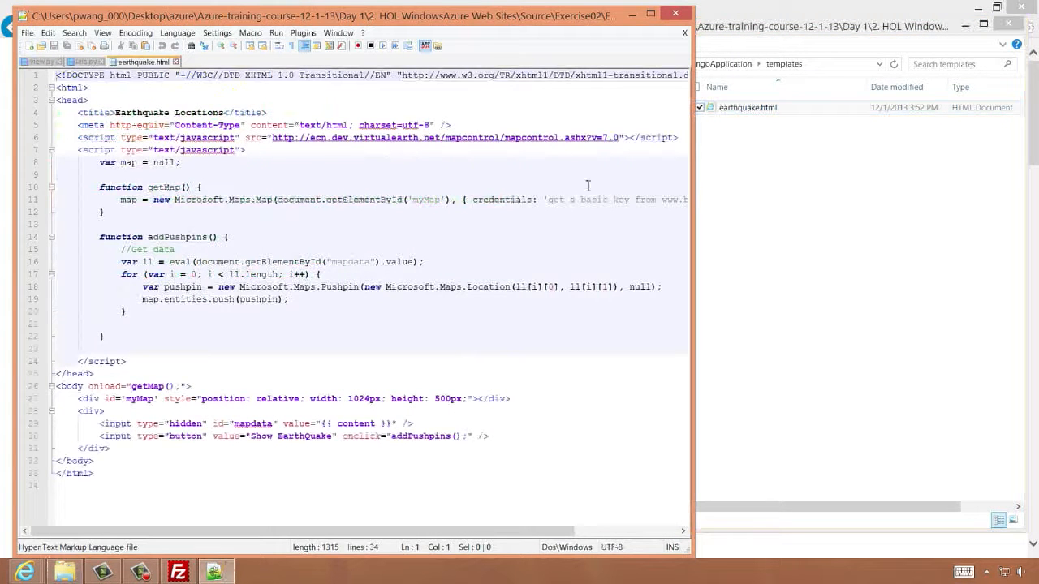
pyautogui.moveTo(693, 193); pyautogui.dragTo(981, 186)
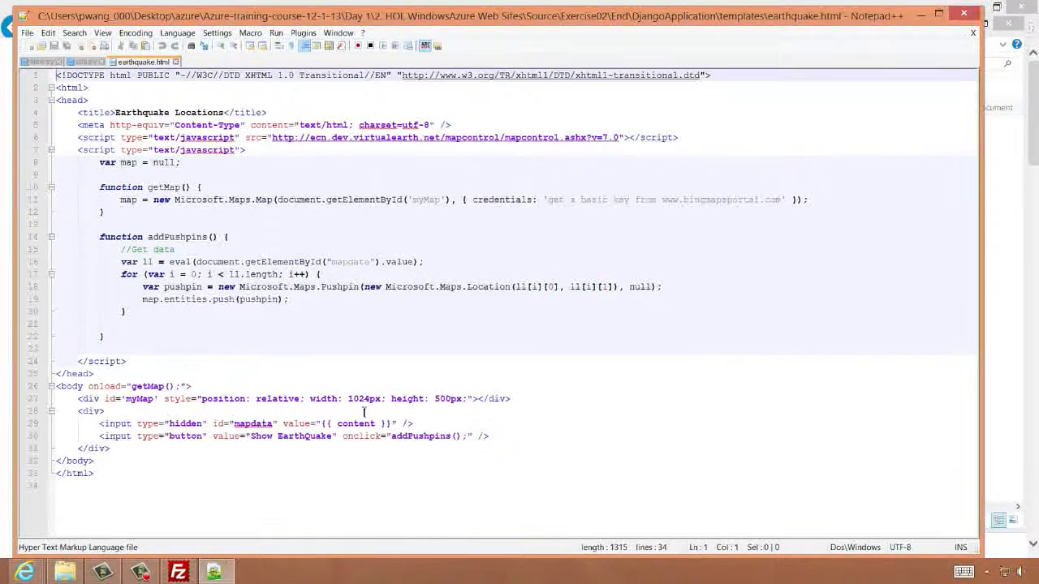
# Review the hidden mapdata input and the credentials placeholder in the getMap function of earthquake.html
pyautogui.moveTo(323, 424); pyautogui.dragTo(392, 424)
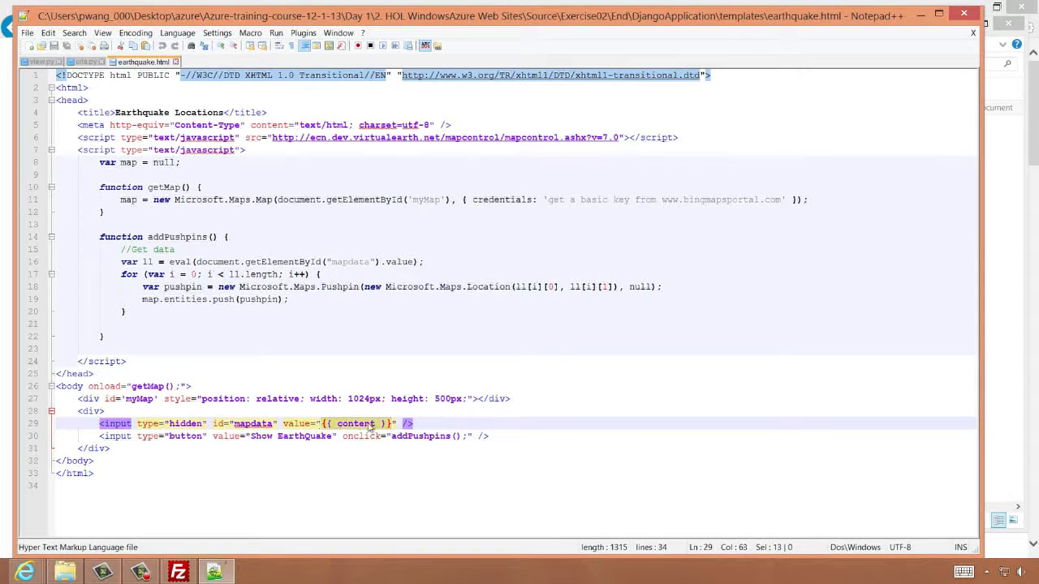
pyautogui.click(397, 424)
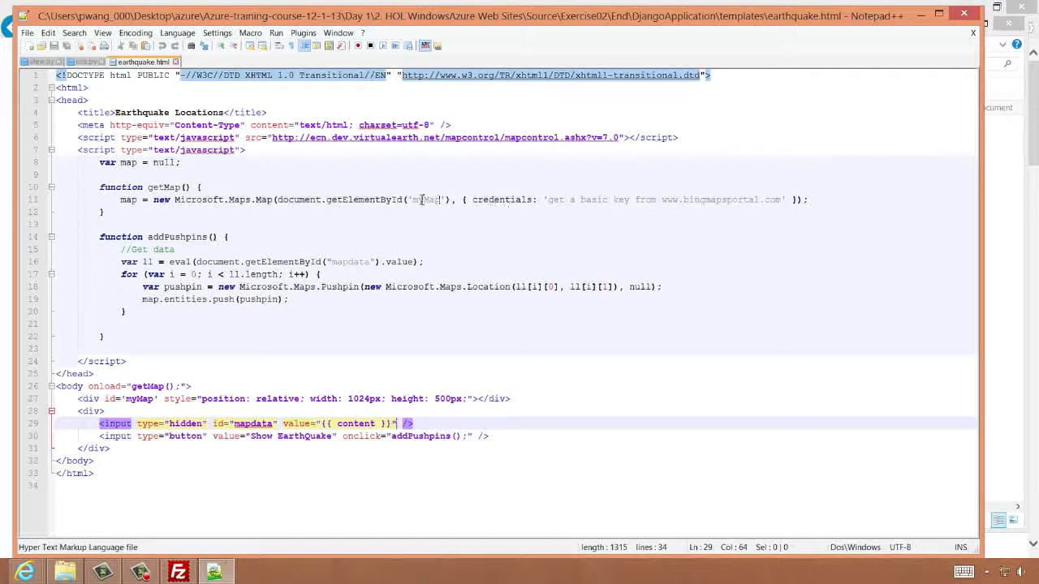
pyautogui.moveTo(141, 188); pyautogui.dragTo(274, 202)
pyautogui.press('Up')
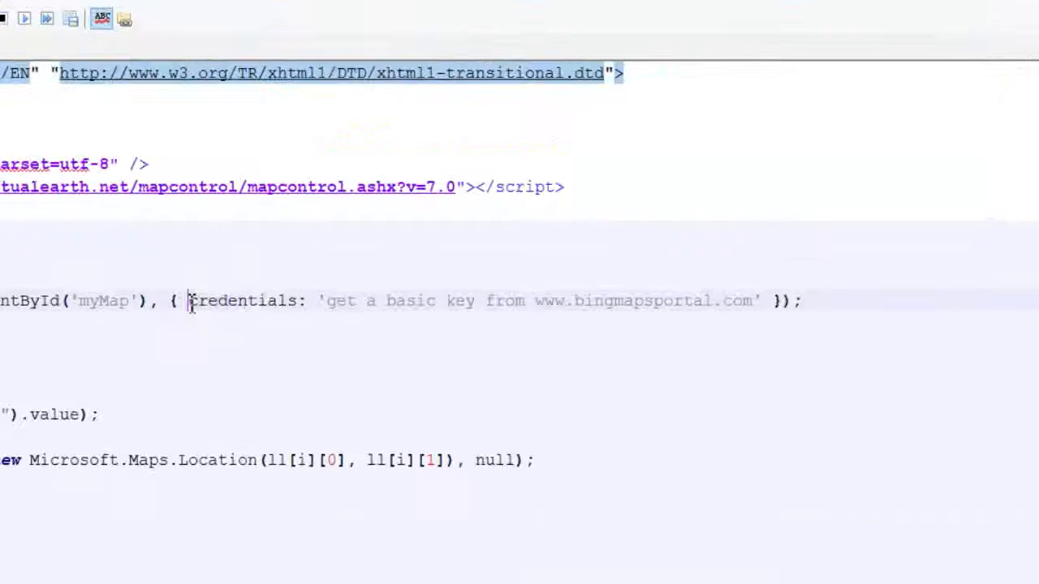
pyautogui.moveTo(472, 200); pyautogui.dragTo(741, 198)
pyautogui.moveTo(682, 299); pyautogui.dragTo(783, 299)
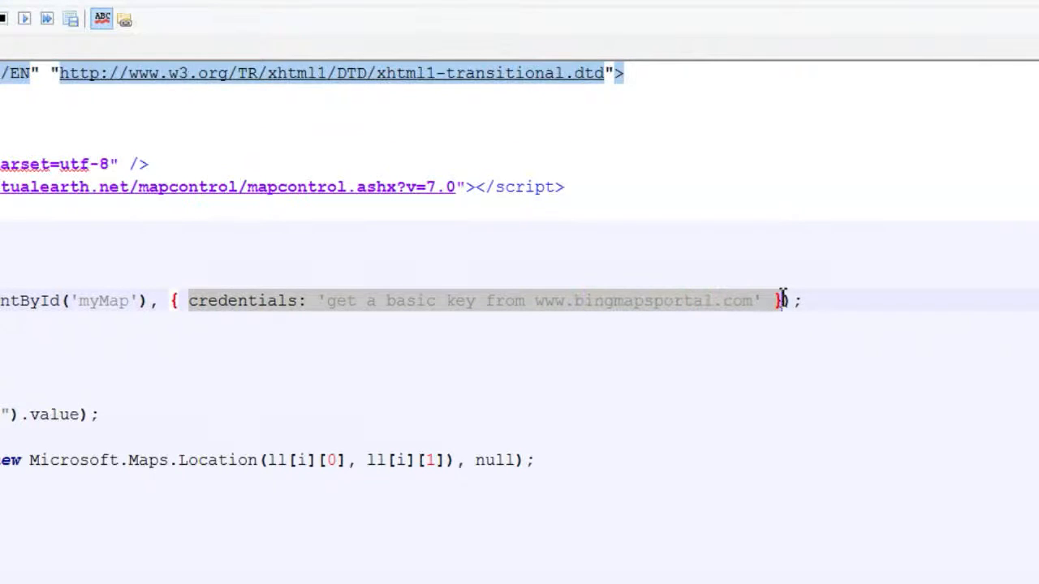
pyautogui.click(790, 304)
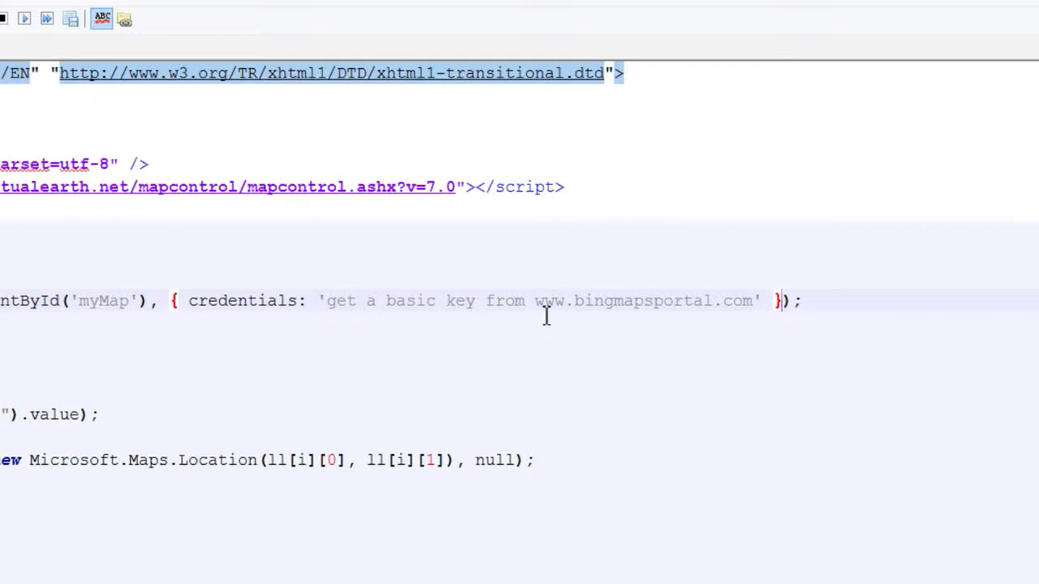
pyautogui.moveTo(536, 301); pyautogui.dragTo(752, 300)
pyautogui.hotkey('ctrl', 'c')
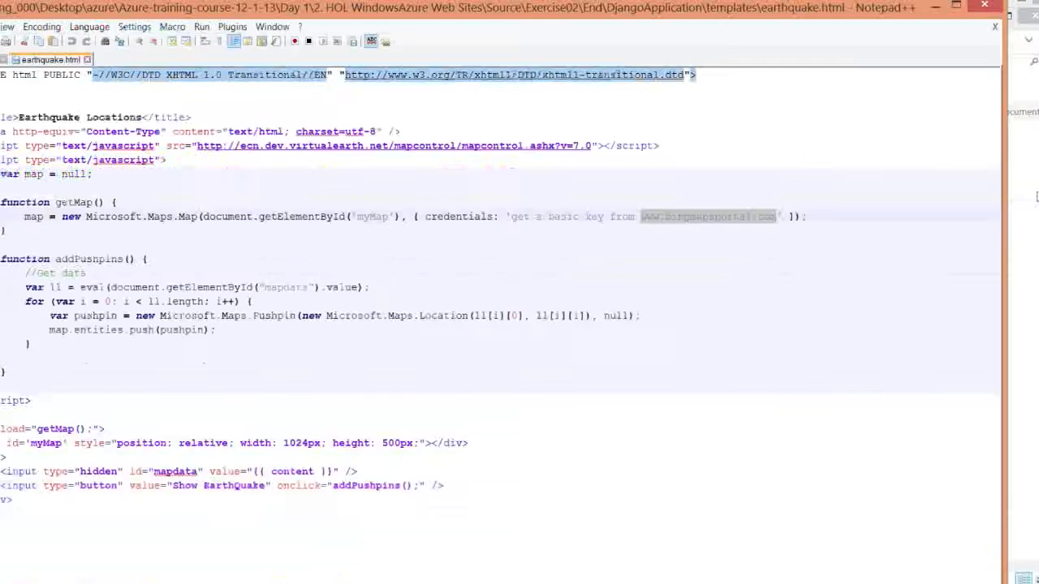
pyautogui.hotkey('alt', 'Tab')
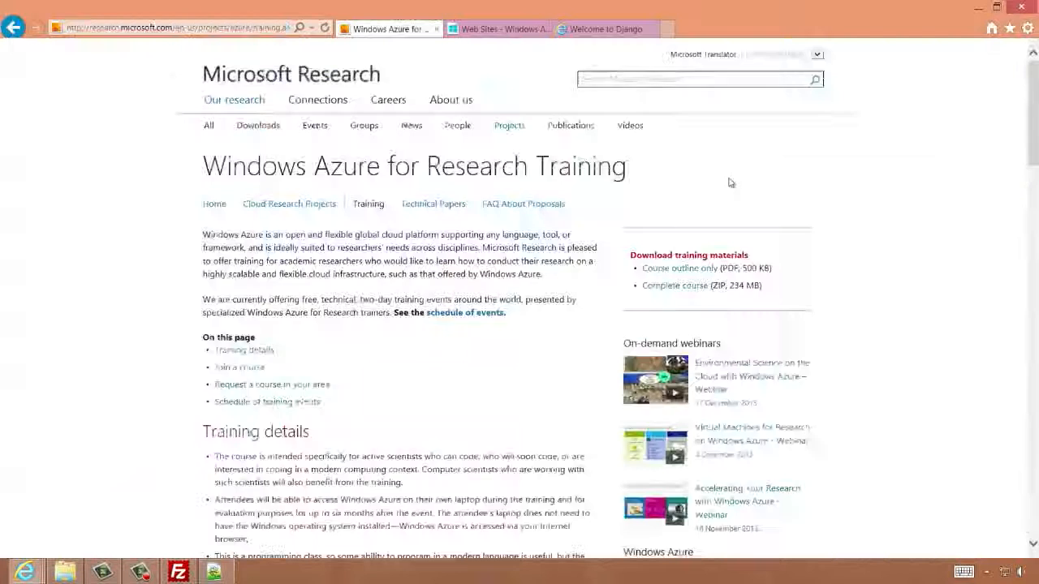
pyautogui.hotkey('ctrl', 't')
pyautogui.hotkey('ctrl', 'v')
pyautogui.press('Return')
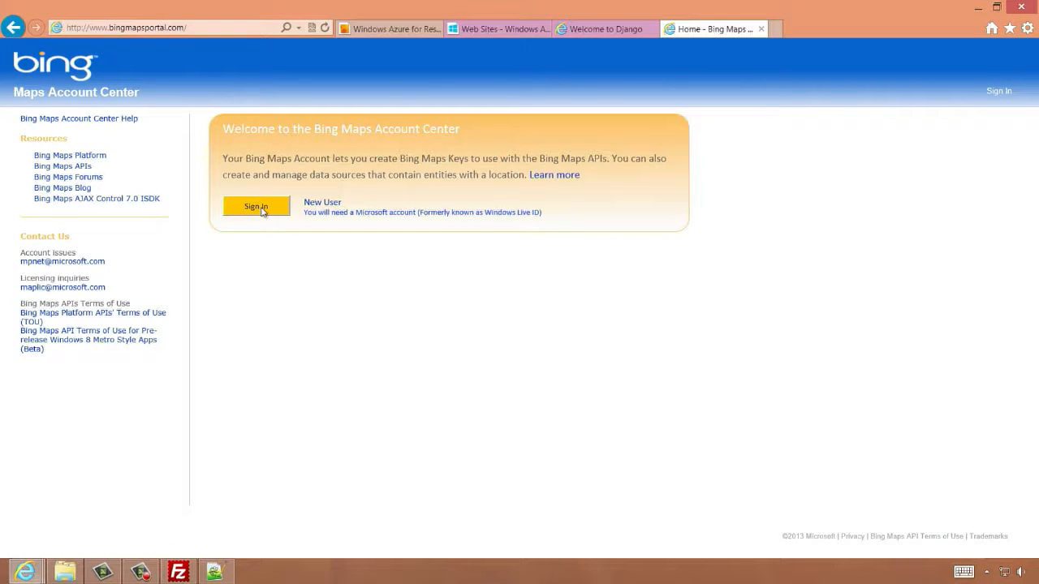
# Sign in to the Bing Maps Account Center and open the page for creating or viewing keys
pyautogui.click(258, 207)
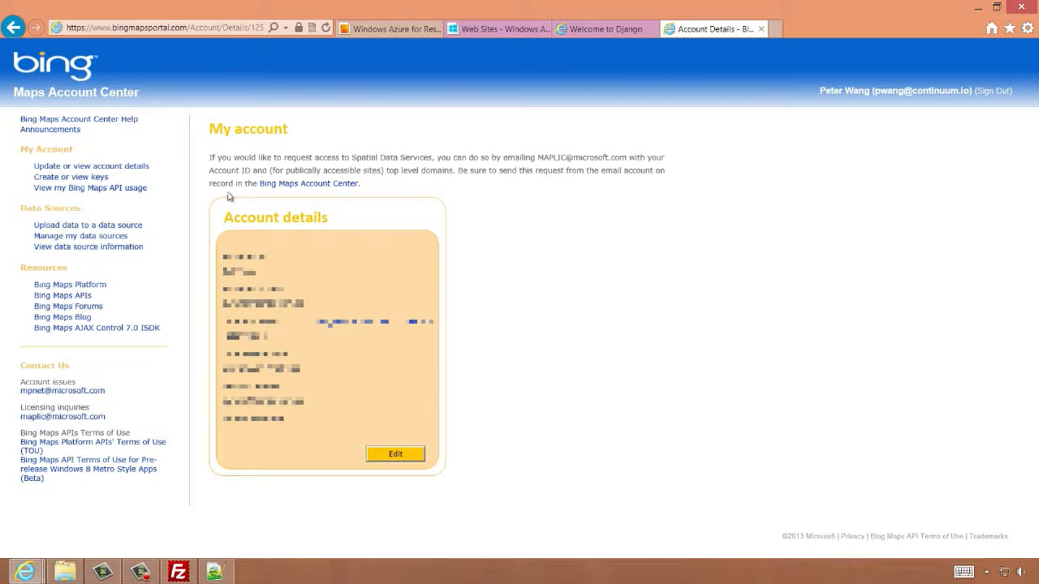
pyautogui.click(90, 180)
pyautogui.scroll(-1, 283, 209)
# Name the new key earthquake and paste the site URL mydjango99.azurewebsites.net copied from the Azure portal
pyautogui.click(329, 215)
pyautogui.write('ea')
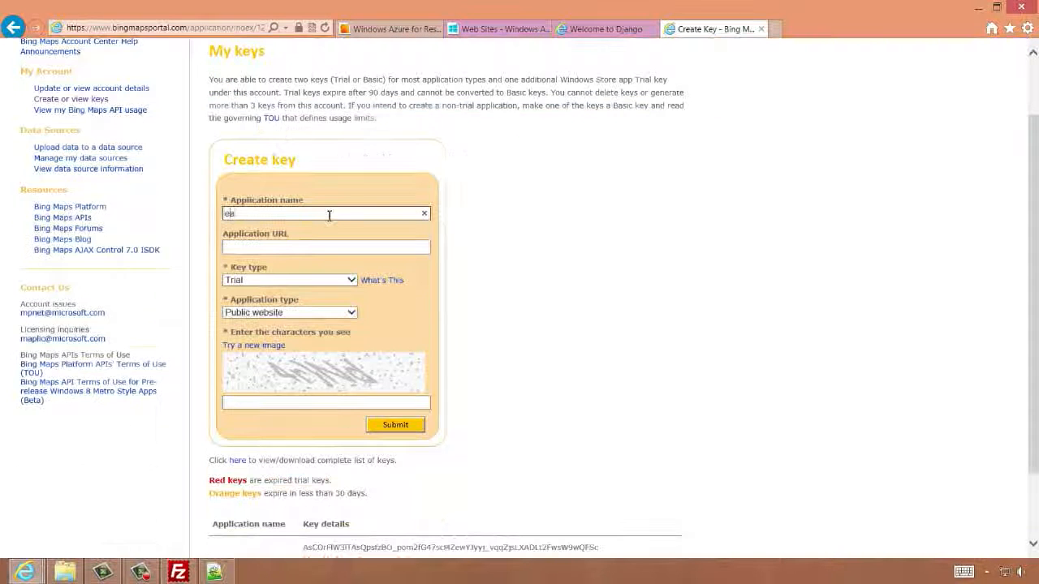
pyautogui.write('rthquake')
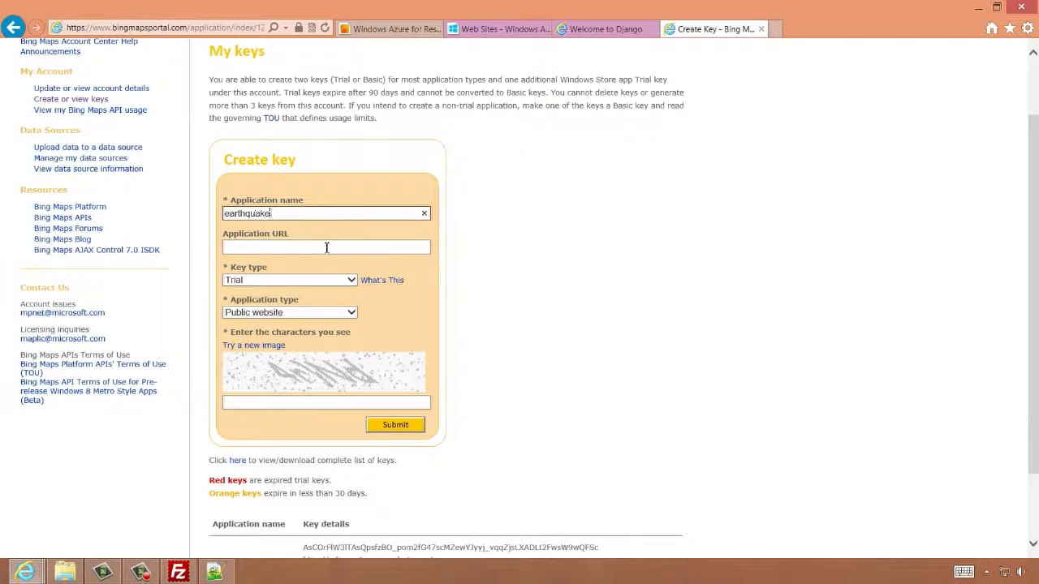
pyautogui.click(326, 248)
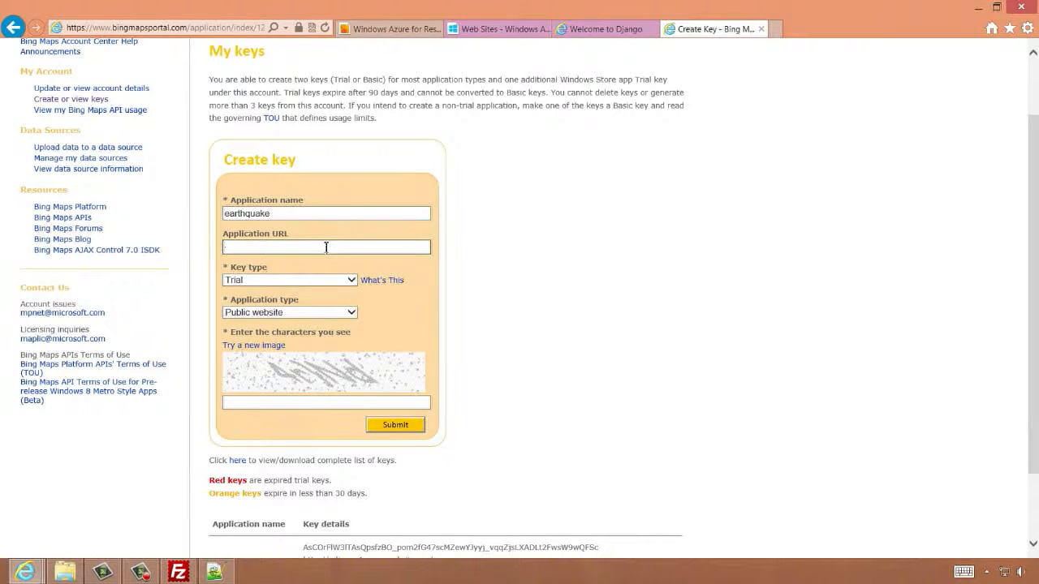
pyautogui.click(498, 29)
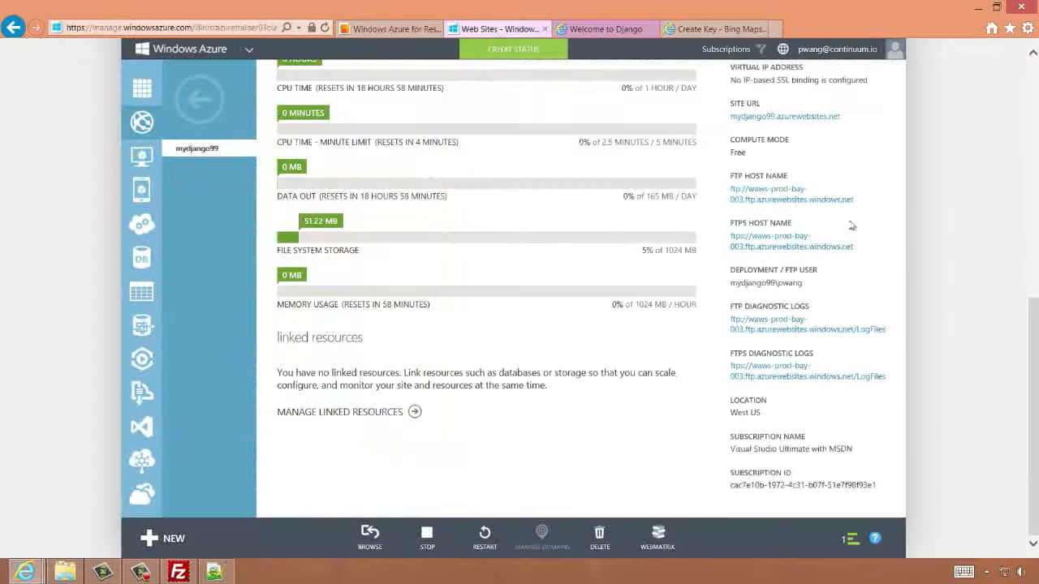
pyautogui.moveTo(865, 120); pyautogui.dragTo(751, 125)
pyautogui.hotkey('ctrl', 'c')
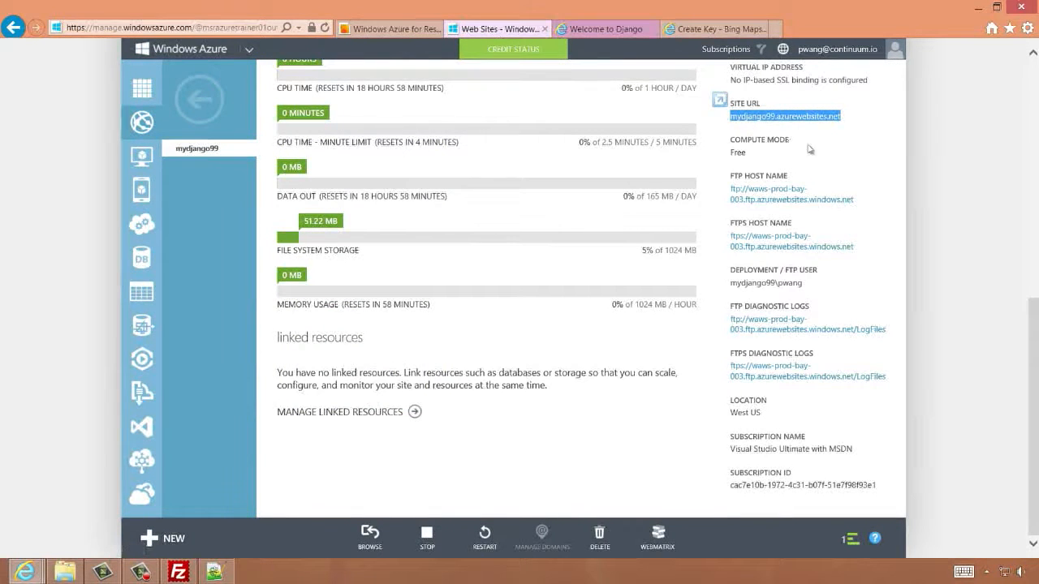
pyautogui.click(703, 29)
pyautogui.click(243, 247)
pyautogui.hotkey('ctrl', 'v')
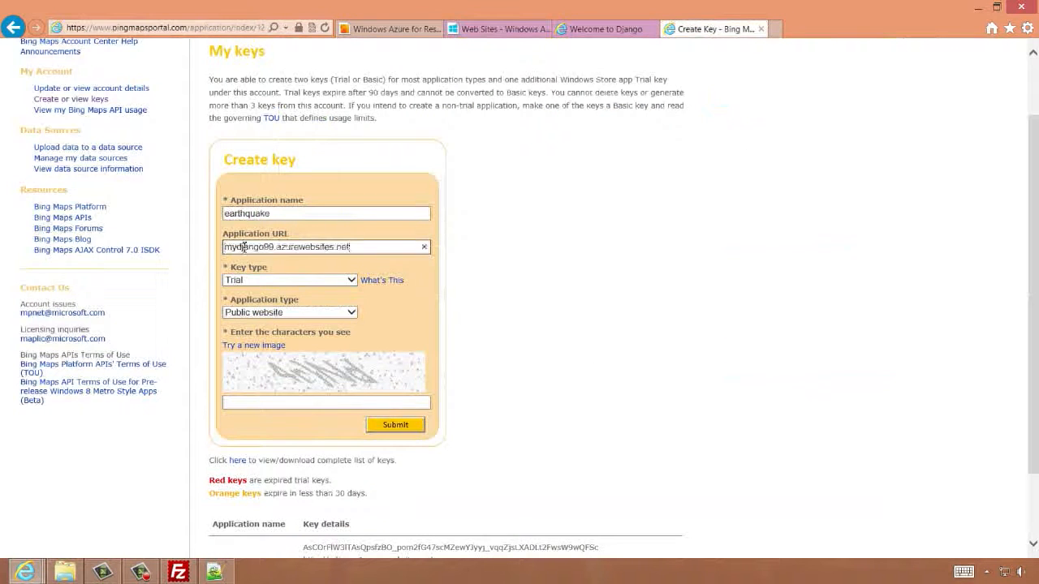
# Set the key type to Basic and the application type to Education
pyautogui.click(249, 280)
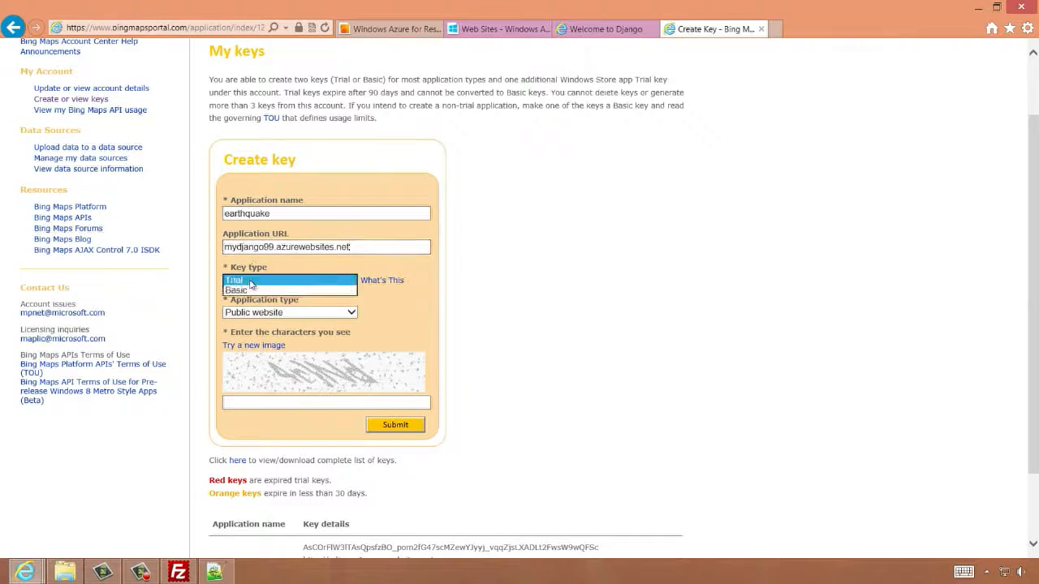
pyautogui.click(274, 297)
pyautogui.click(275, 312)
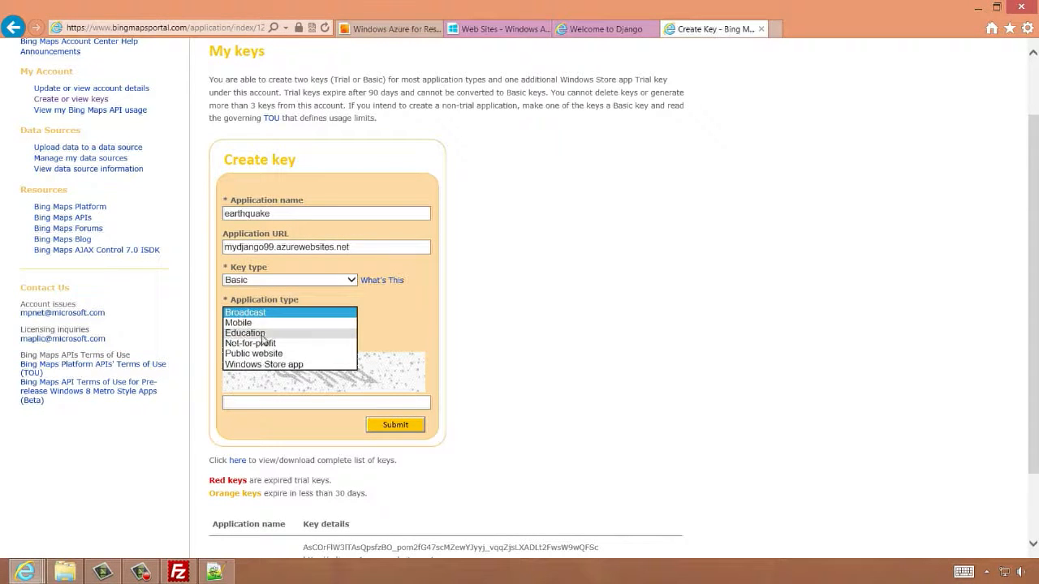
pyautogui.click(261, 334)
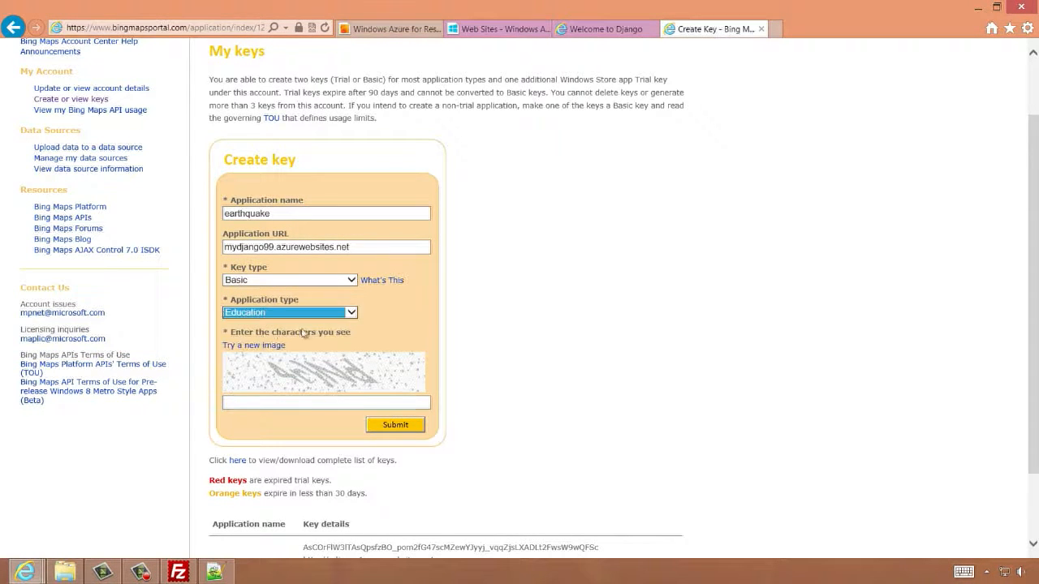
# Request a new verification image, enter its characters, and submit the key request
pyautogui.click(321, 402)
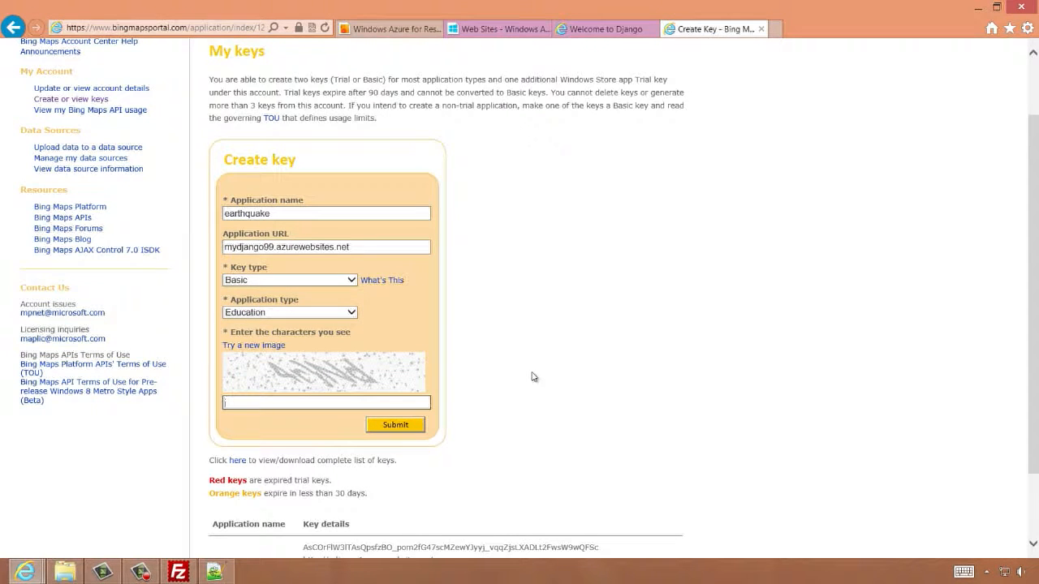
pyautogui.click(248, 345)
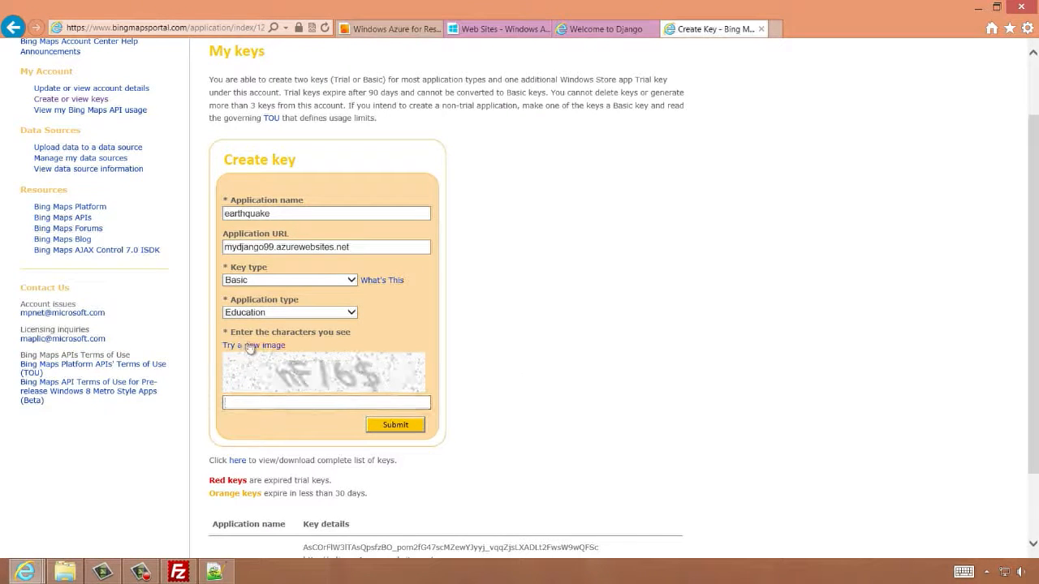
pyautogui.click(304, 402)
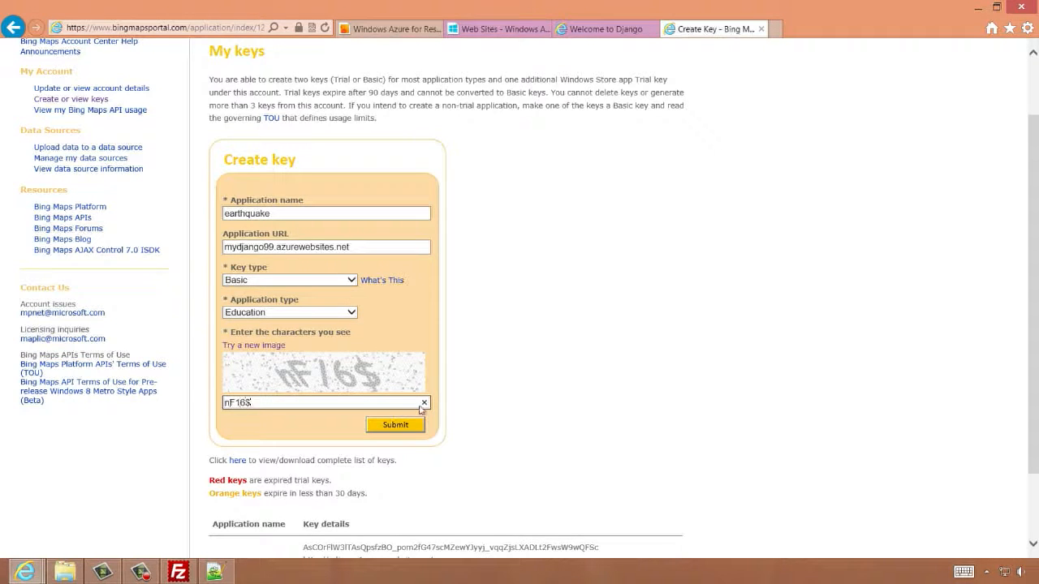
pyautogui.click(394, 425)
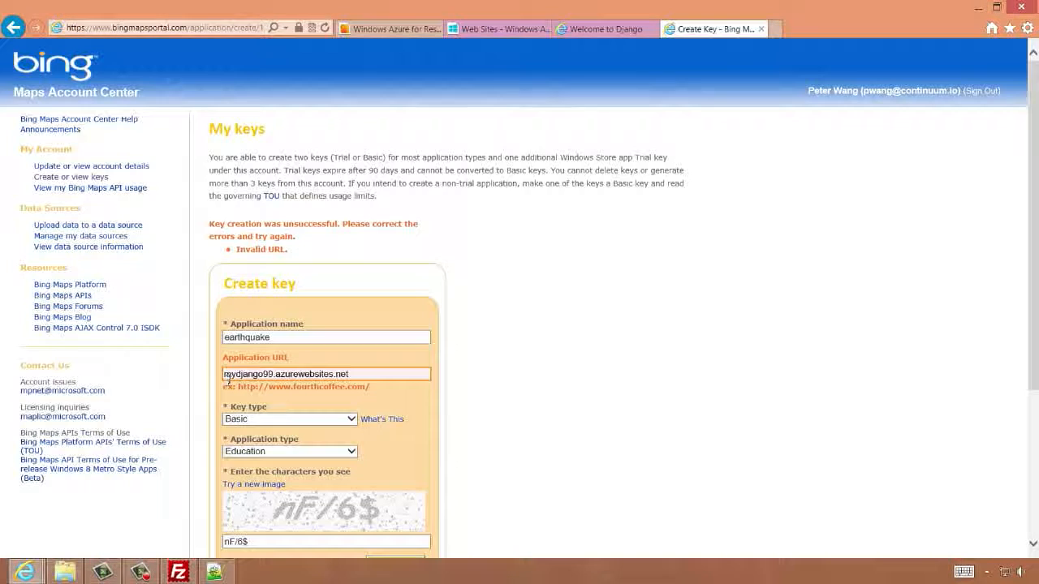
pyautogui.click(226, 374)
pyautogui.write('http://')
pyautogui.scroll(-3, 584, 367)
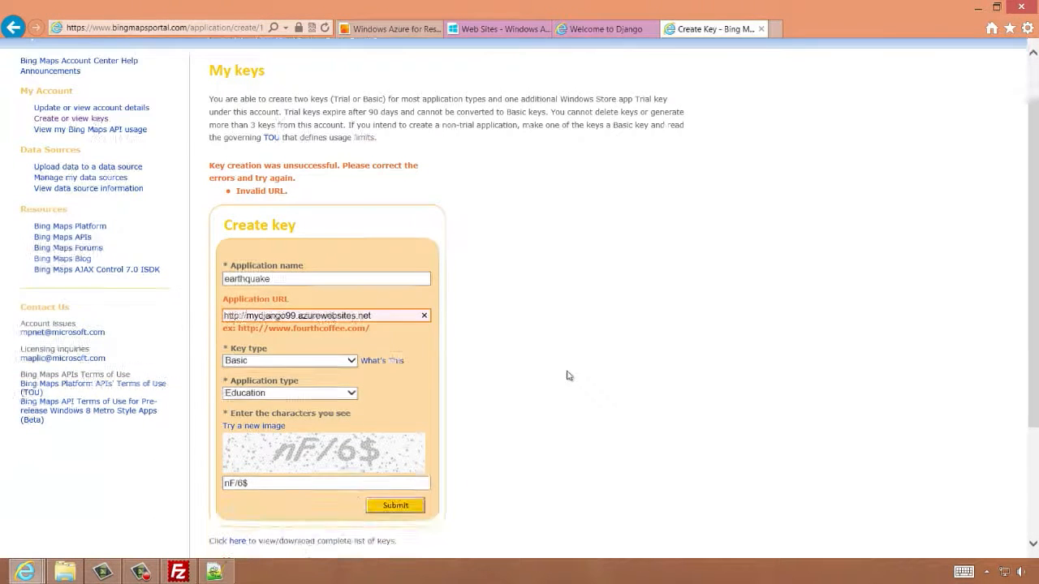
pyautogui.click(397, 412)
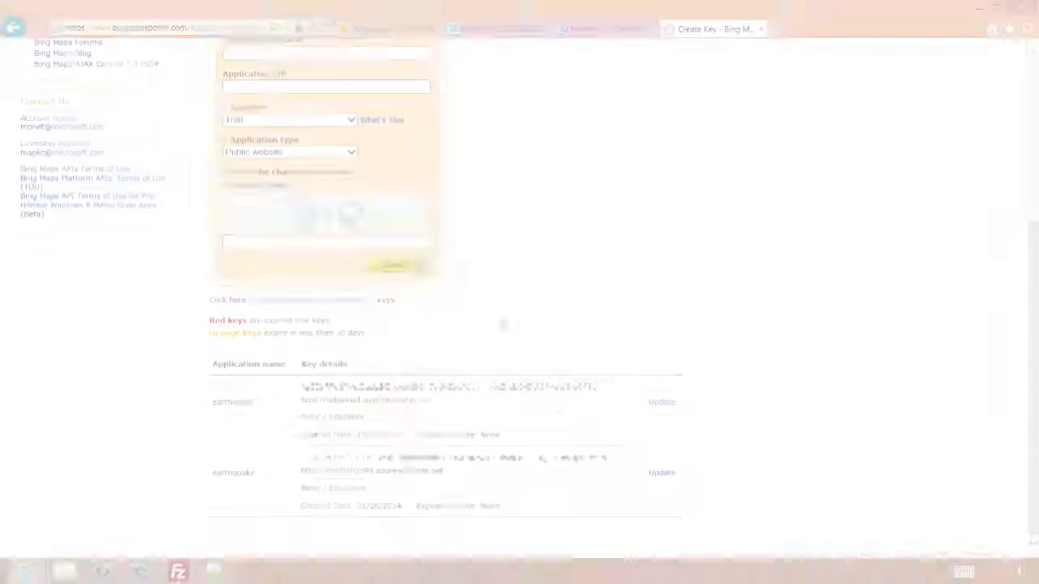
# Copy the new Bing Maps key, paste it as the credentials value in getMap, and save earthquake.html
pyautogui.moveTo(609, 457); pyautogui.dragTo(300, 460)
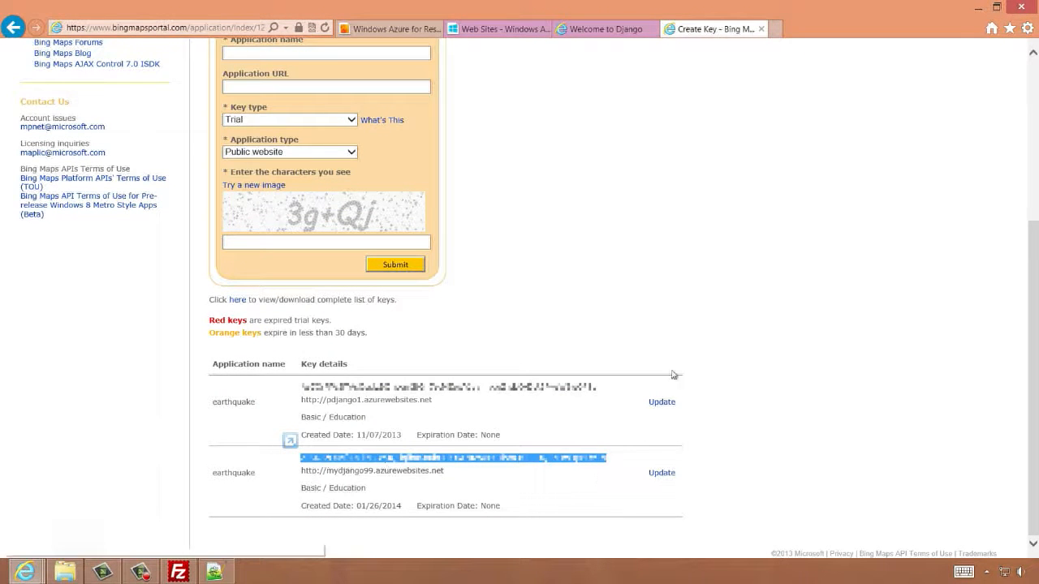
pyautogui.hotkey('alt', 'Tab')
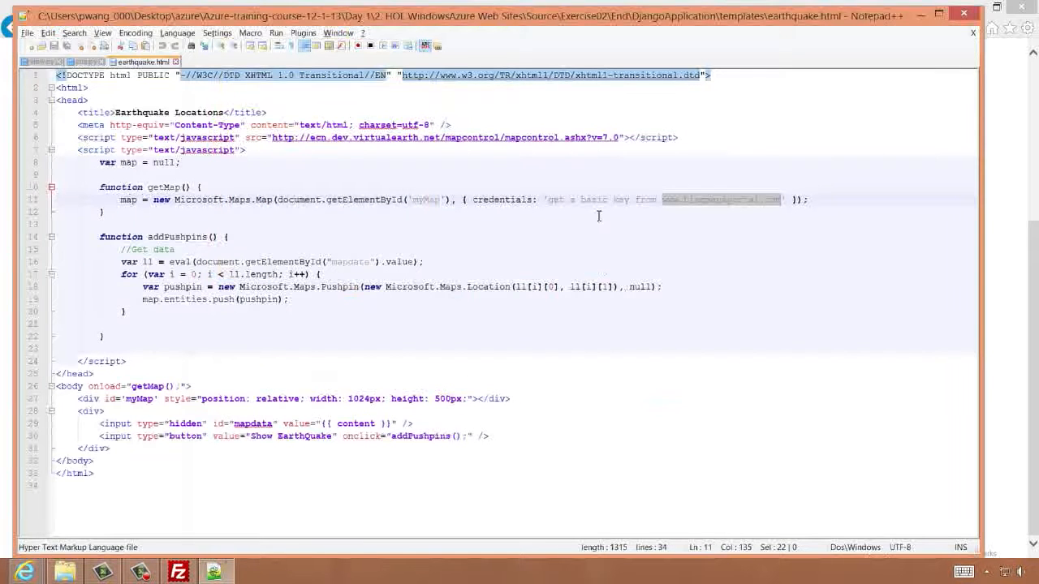
pyautogui.click(789, 199)
pyautogui.moveTo(782, 201); pyautogui.dragTo(549, 201)
pyautogui.hotkey('ctrl', 'v')
pyautogui.press('BackSpace')
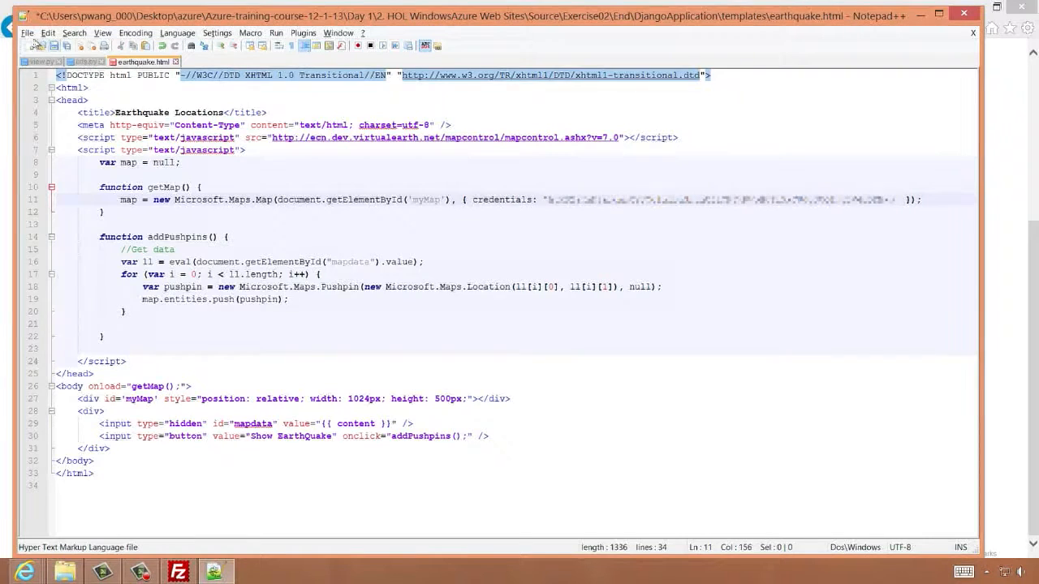
pyautogui.click(27, 32)
pyautogui.click(31, 99)
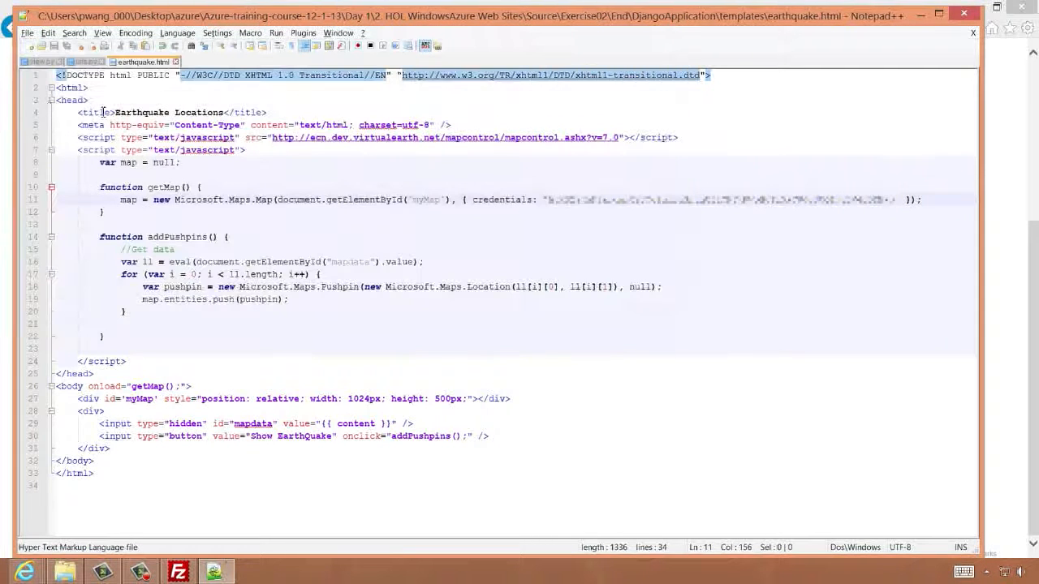
# Switch to the FileZilla window connected to the Django site
pyautogui.hotkey('alt', 'Tab')
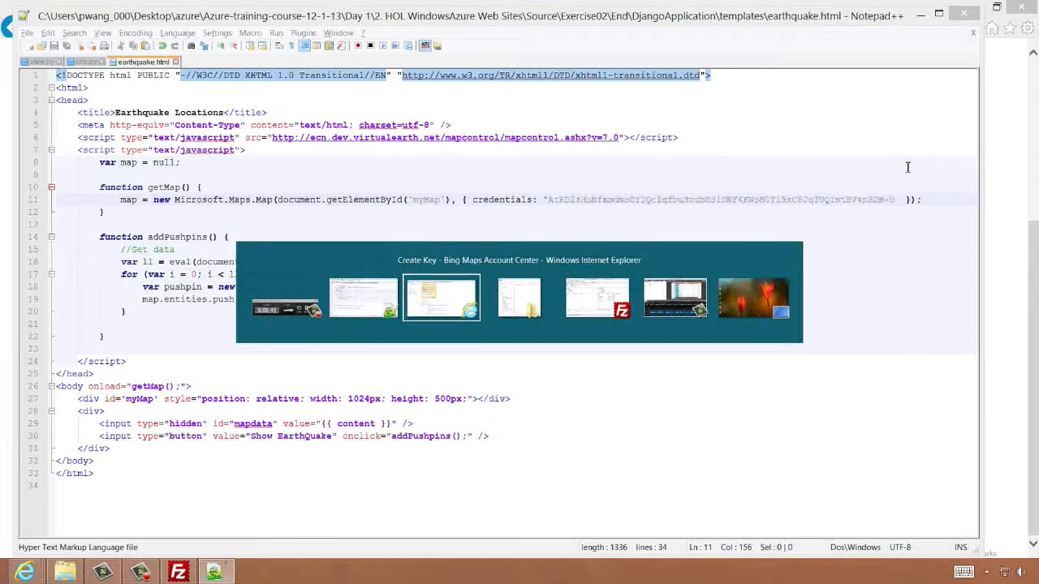
pyautogui.hotkey('alt', 'Tab')
pyautogui.hotkey('alt', 'Tab')
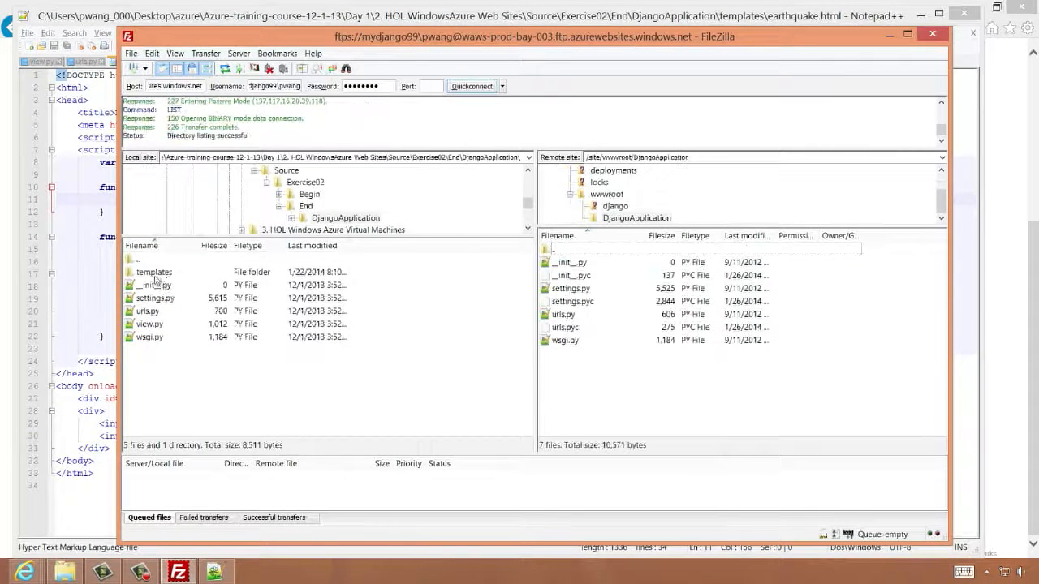
# Upload the templates folder and all Python files to the remote DjangoApplication folder, overwriting existing files for the whole queue
pyautogui.click(155, 274)
pyautogui.keyDown('shift'); pyautogui.click(150, 338); pyautogui.keyUp('shift')
pyautogui.moveTo(271, 288); pyautogui.dragTo(791, 386)
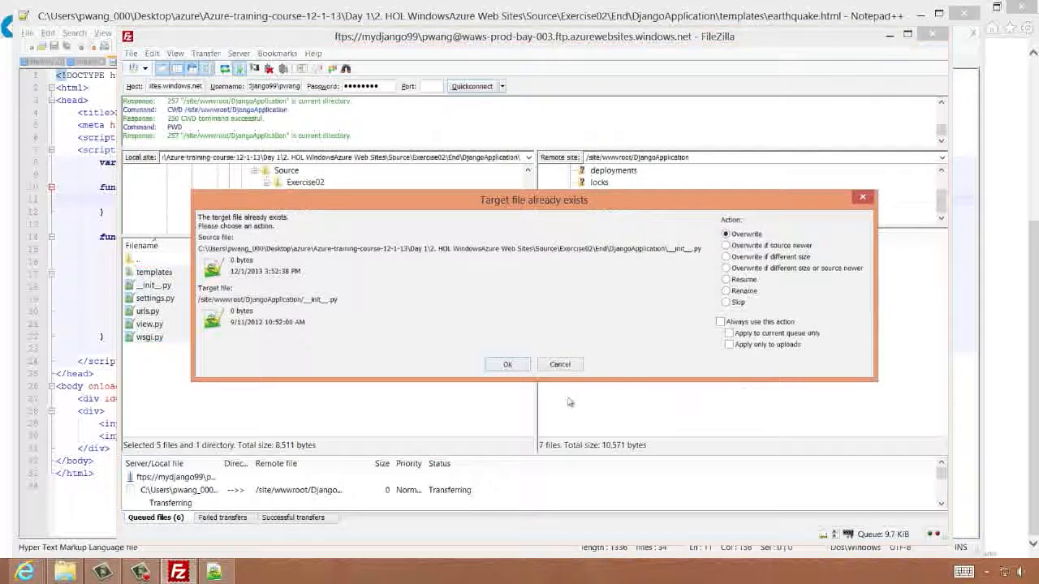
pyautogui.click(511, 365)
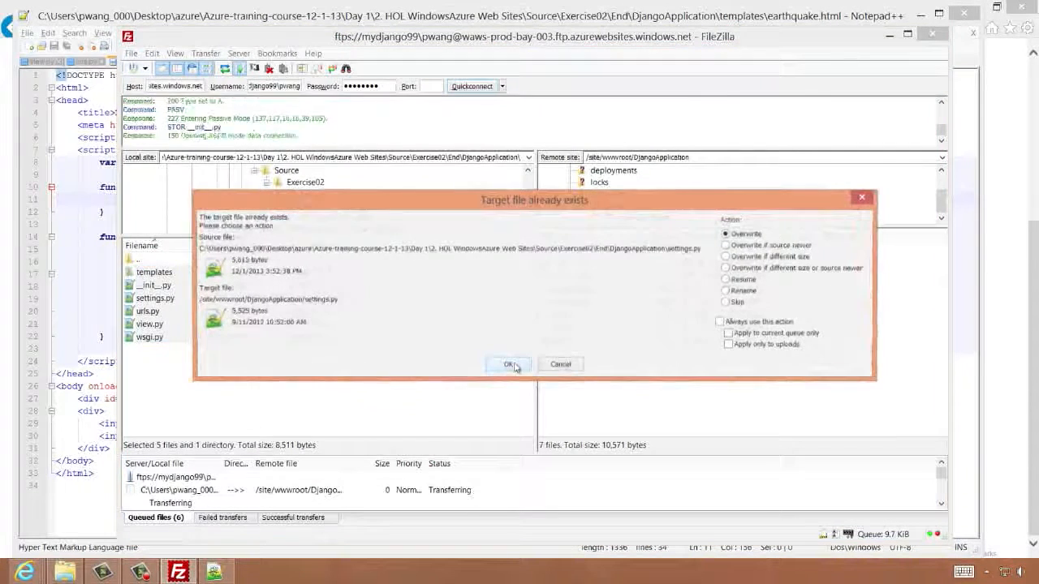
pyautogui.click(729, 334)
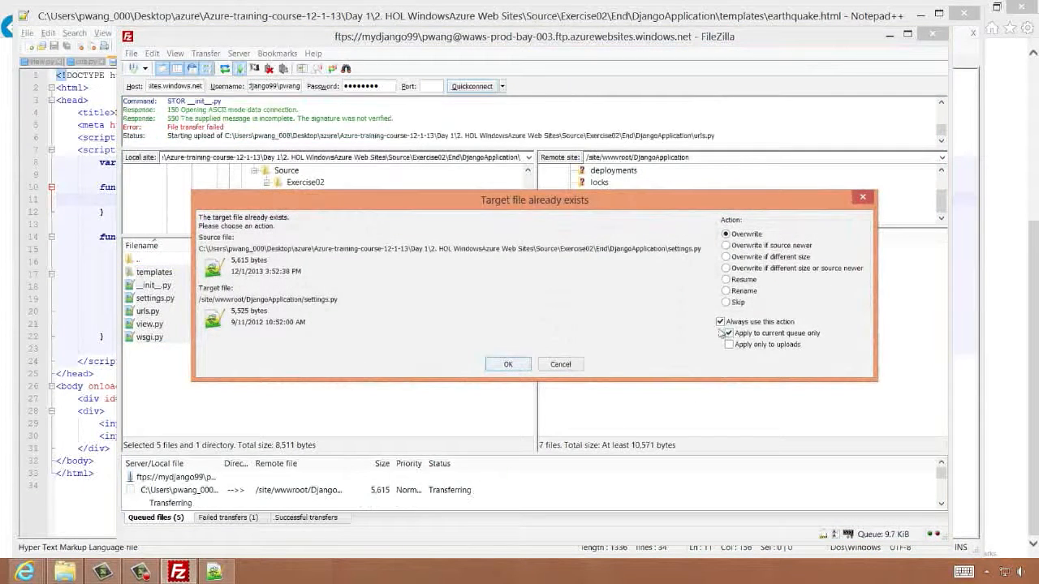
pyautogui.click(508, 365)
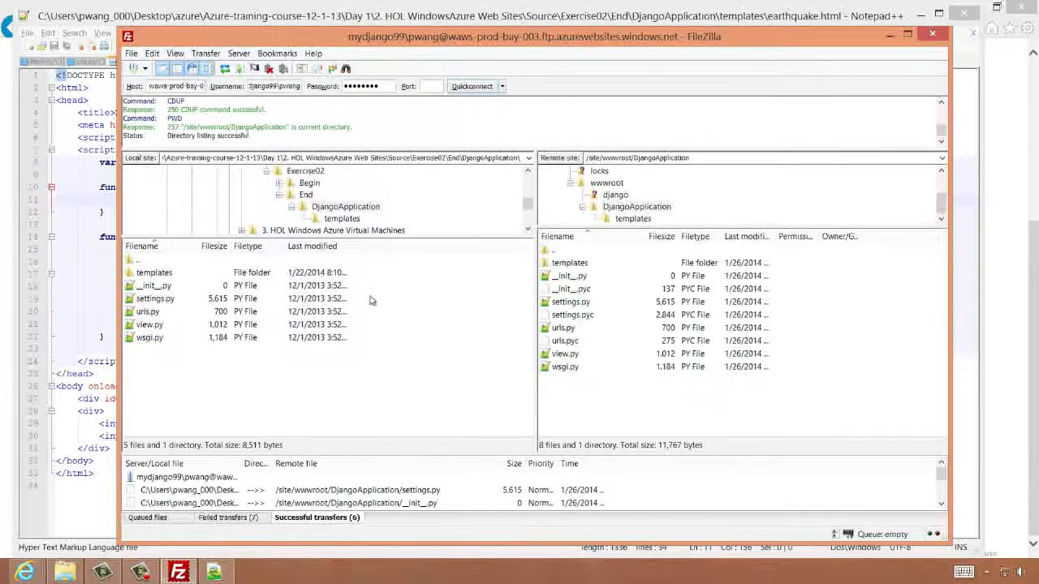
# Switch to the browser's Earthquake Locations page, show the earthquakes on the map and pan around it
pyautogui.hotkey('alt', 'Tab')
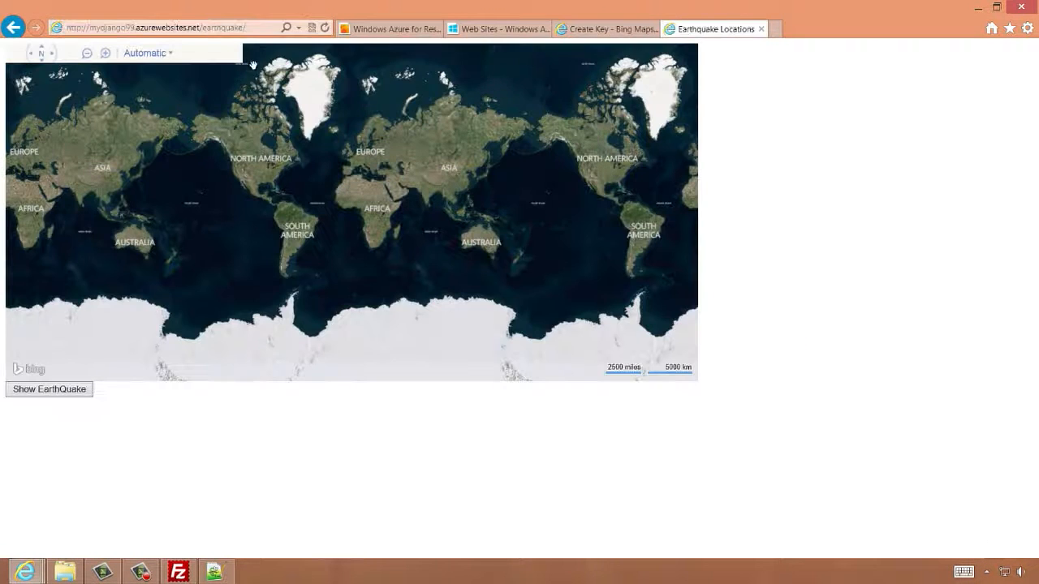
pyautogui.moveTo(448, 186)
pyautogui.mouseDown()
pyautogui.moveTo(331, 197)
pyautogui.moveTo(515, 198)
pyautogui.moveTo(450, 195)
pyautogui.mouseUp()
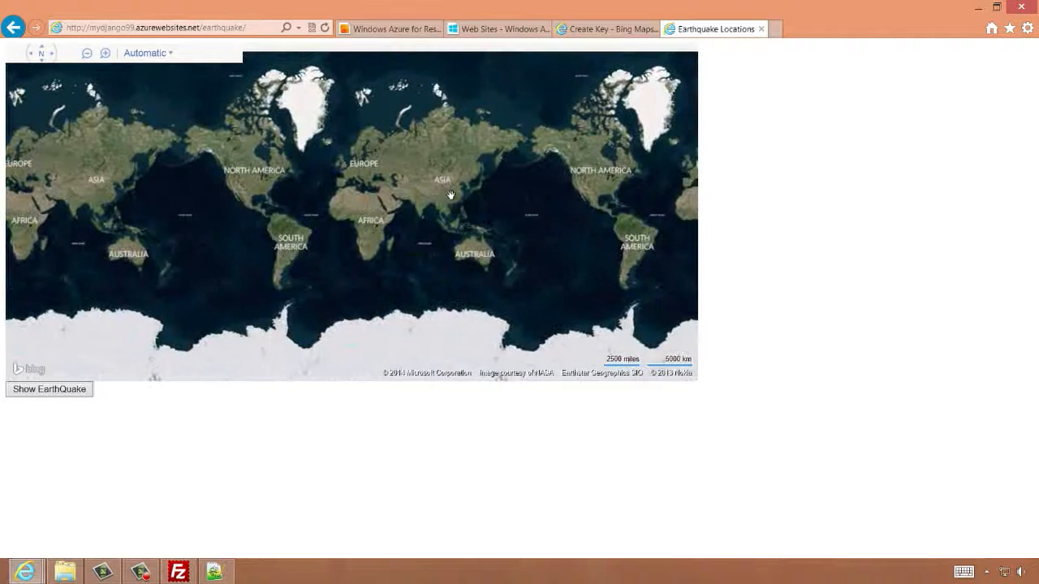
pyautogui.click(40, 392)
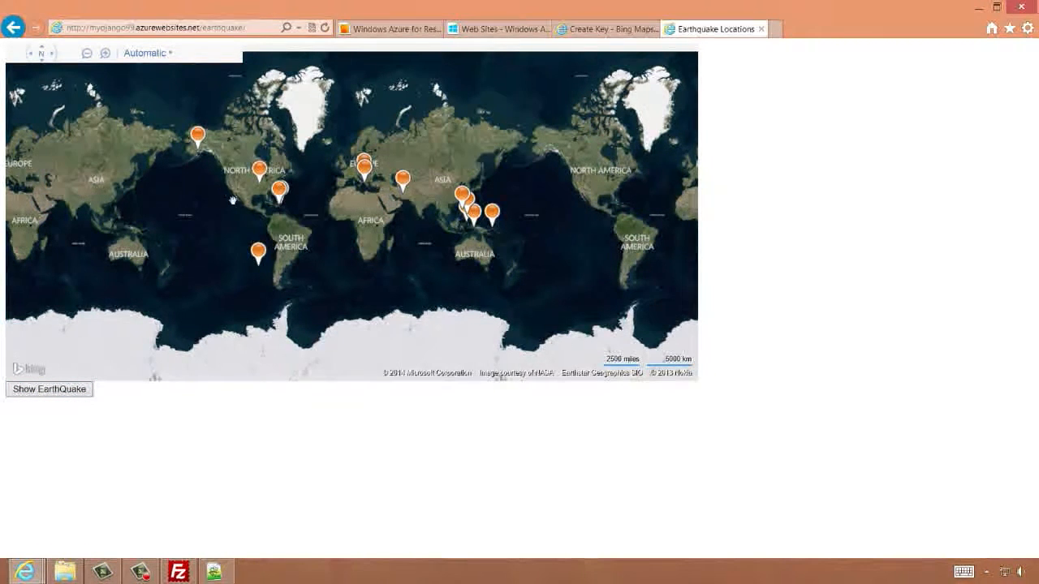
pyautogui.moveTo(236, 202); pyautogui.dragTo(247, 198)
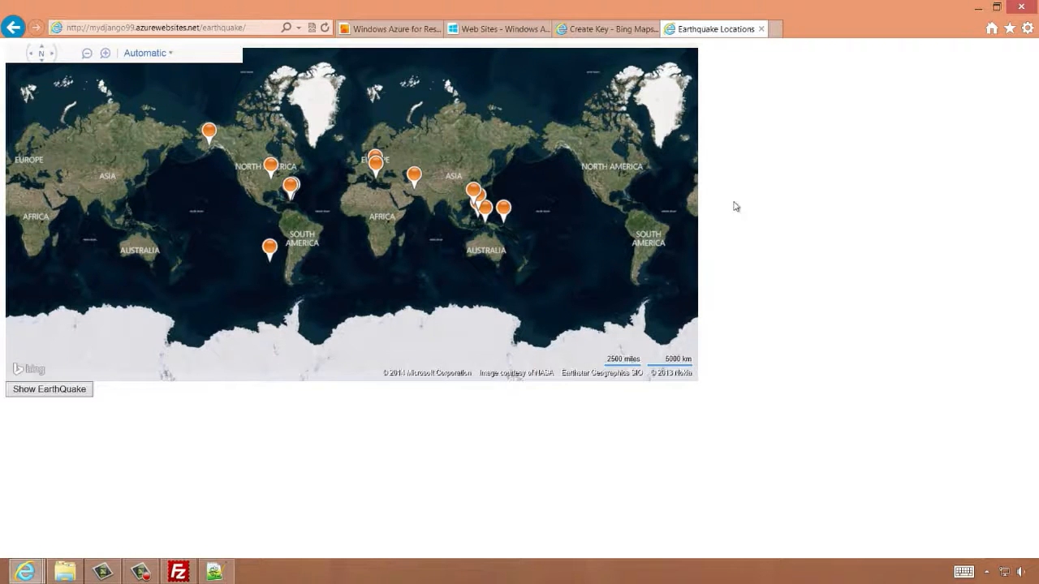
pyautogui.moveTo(515, 250)
pyautogui.mouseDown()
pyautogui.moveTo(539, 254)
pyautogui.moveTo(524, 250)
pyautogui.mouseUp()
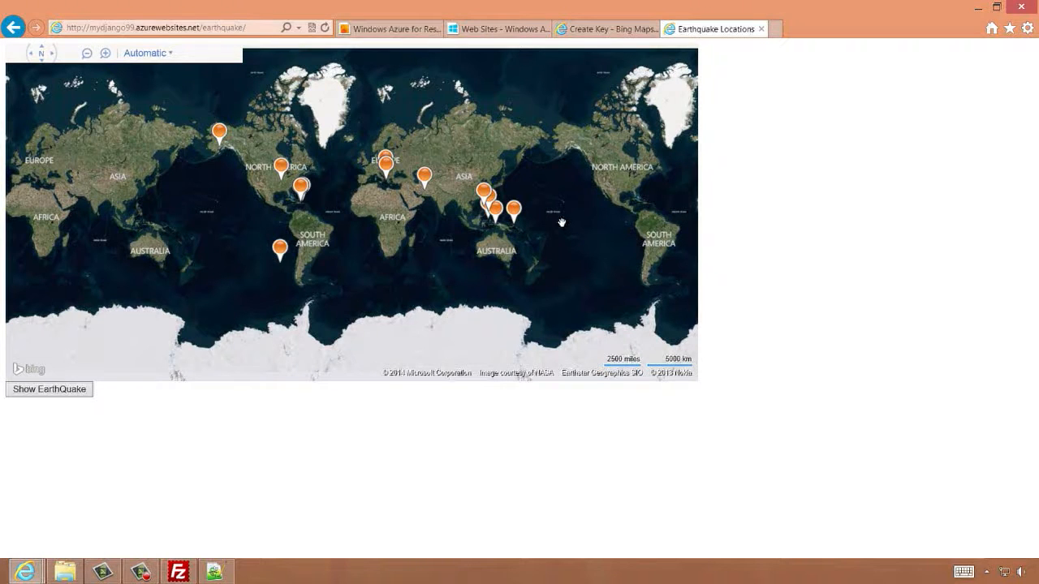
# Switch to the Windows Azure for Research Training tab and scroll through its course information
pyautogui.hotkey('ctrl', 'Tab')
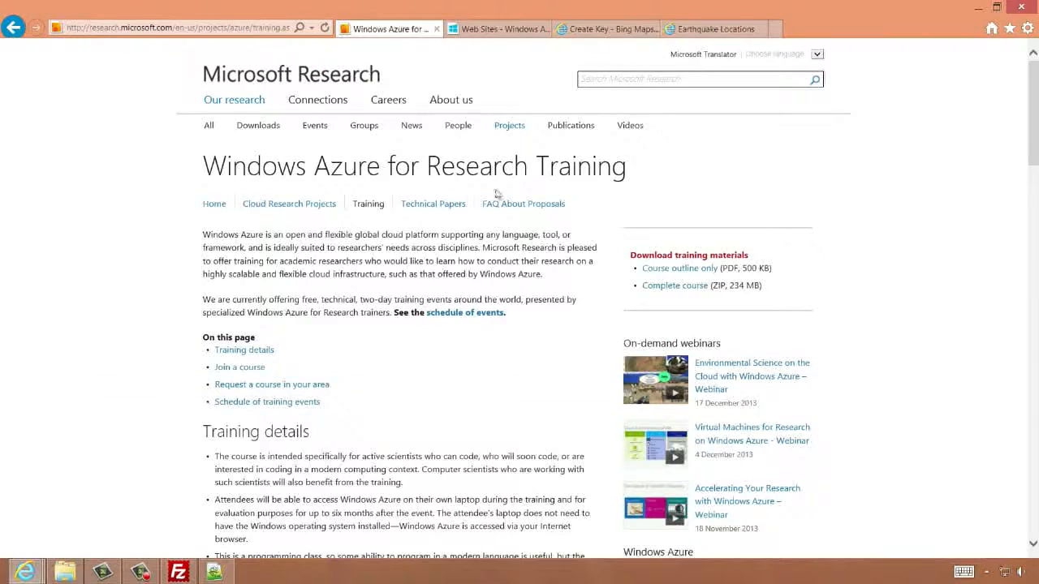
pyautogui.scroll(-2, 563, 344)
pyautogui.scroll(-7, 564, 343)
pyautogui.scroll(10, 495, 276)
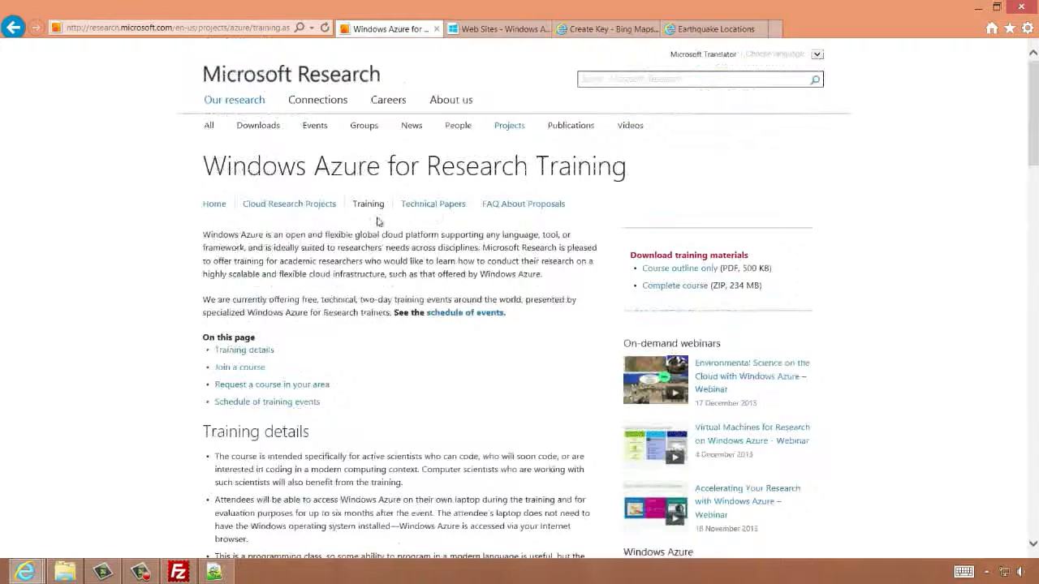
pyautogui.scroll(-18, 408, 378)
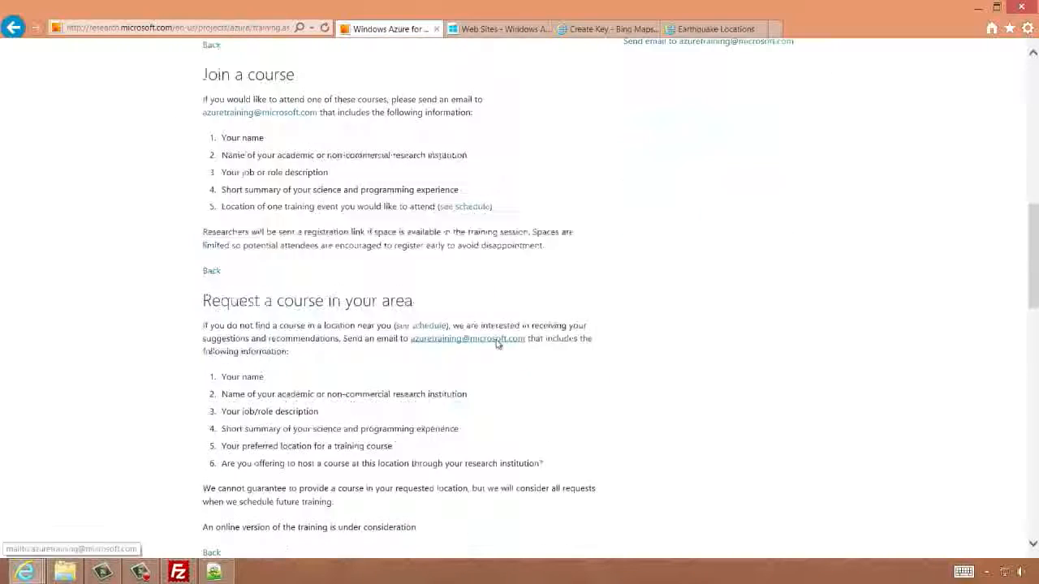
pyautogui.scroll(-14, 497, 344)
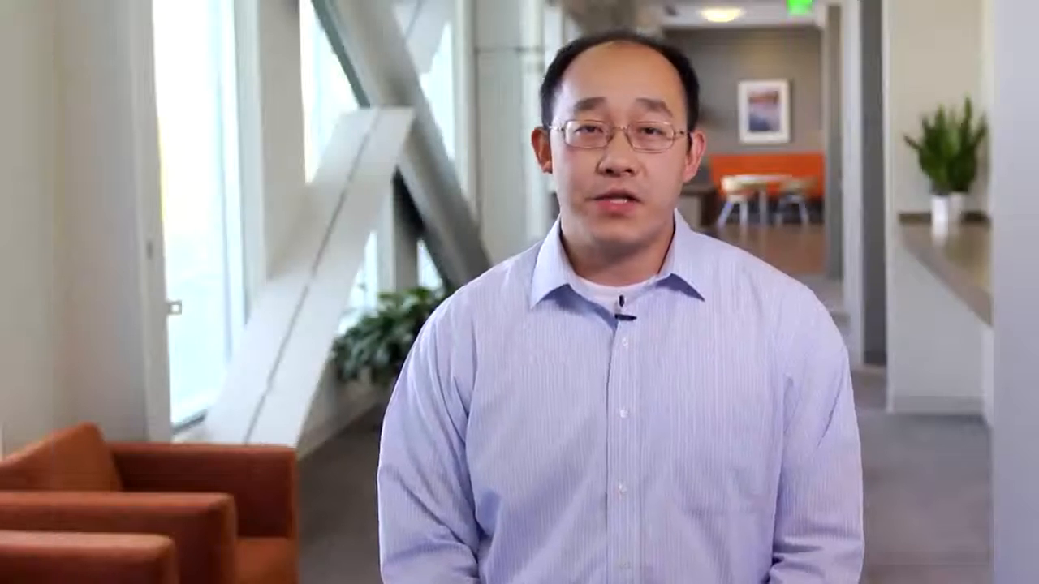